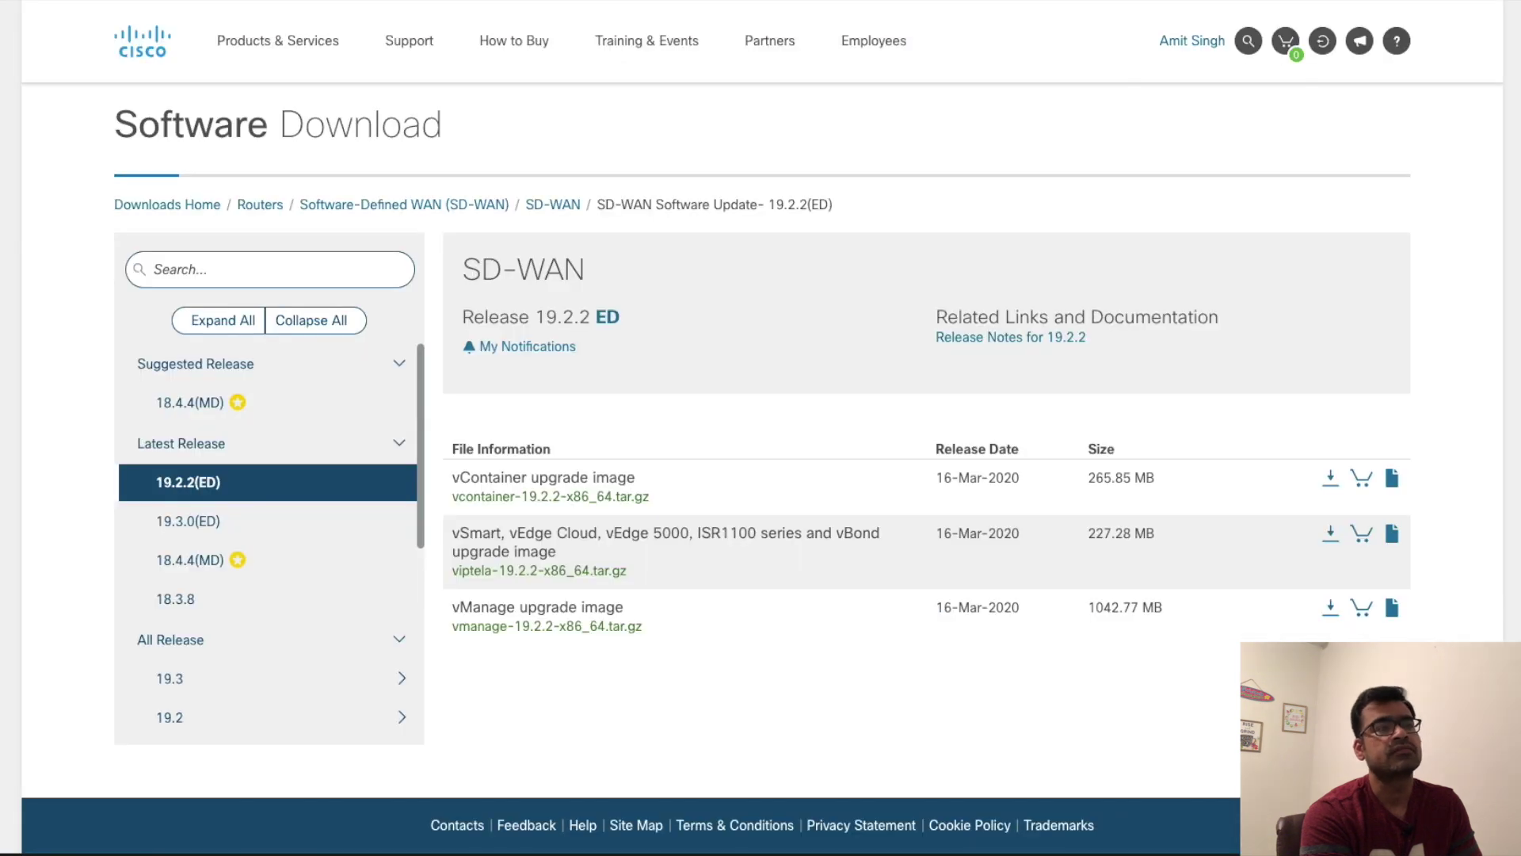
Browse the Software-Defined WAN (SD-WAN) product category and reopen the previously downloaded SD-WAN Software Update 19.2.2 page.
click(399, 211)
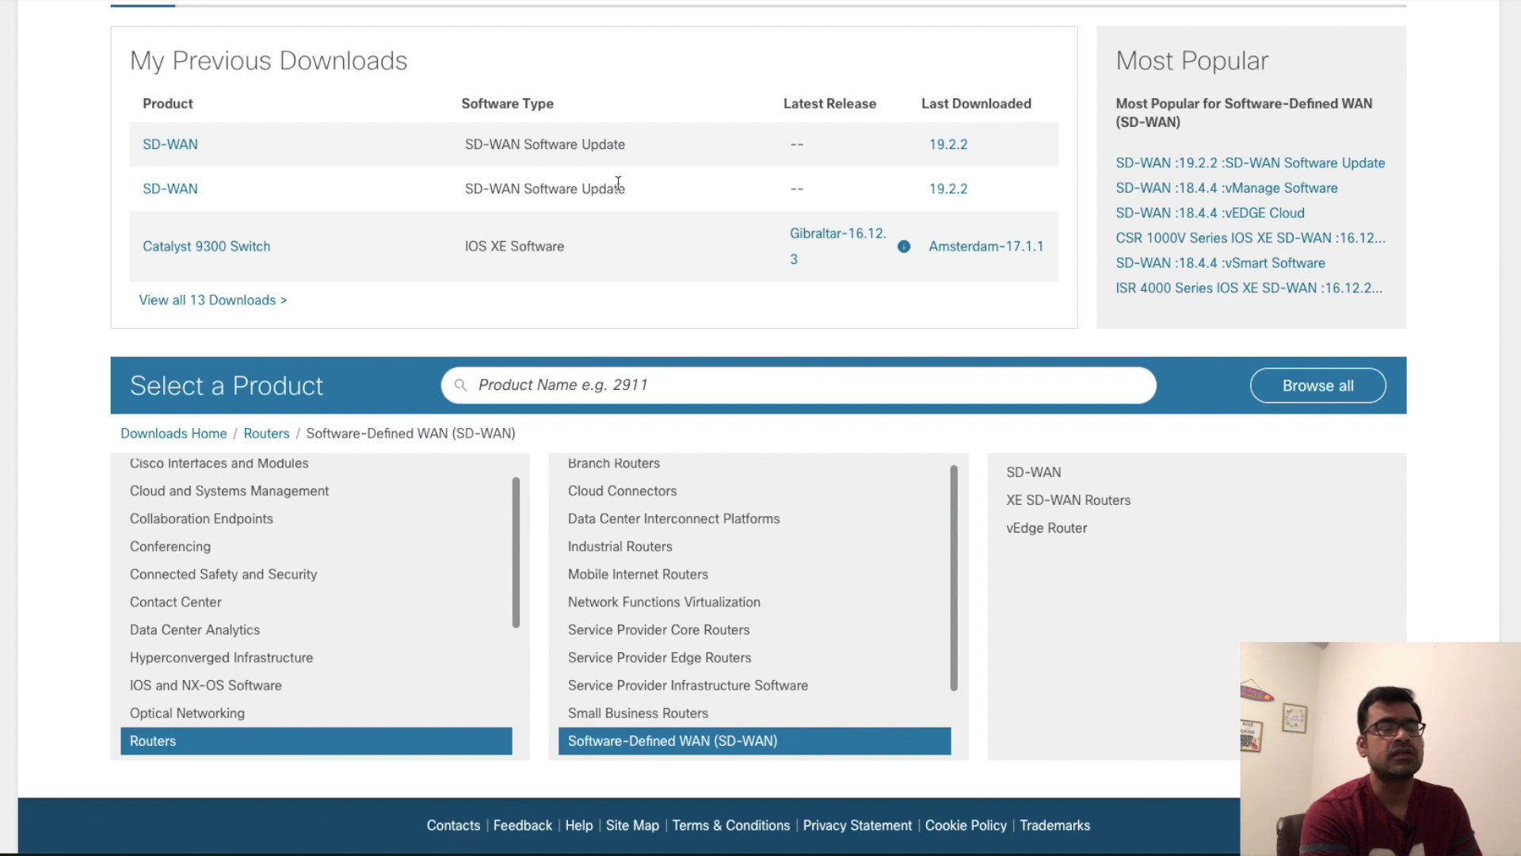
scroll(618, 183, up, 2)
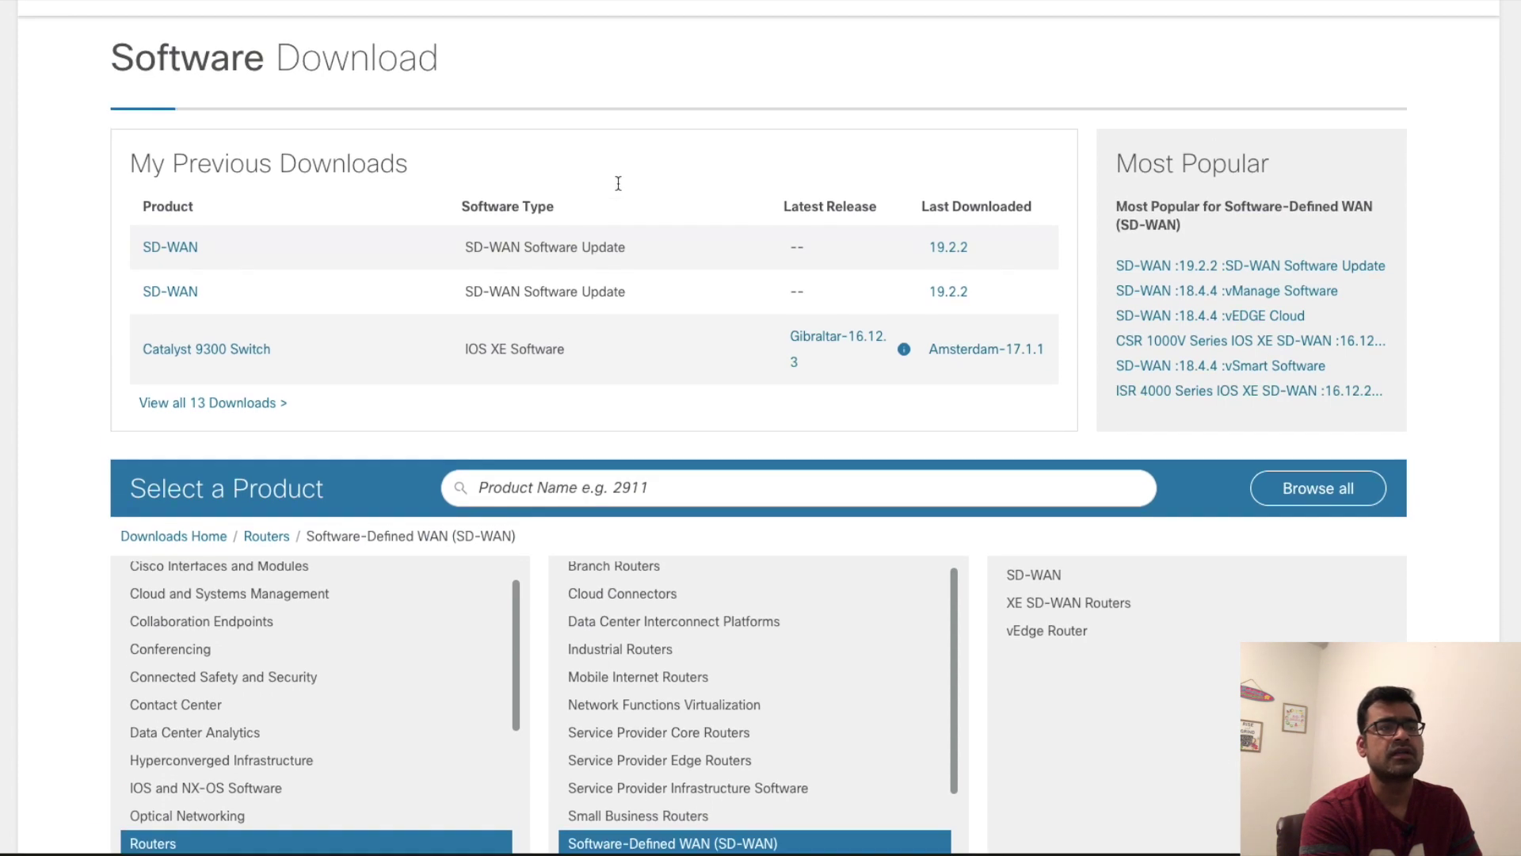
click(176, 251)
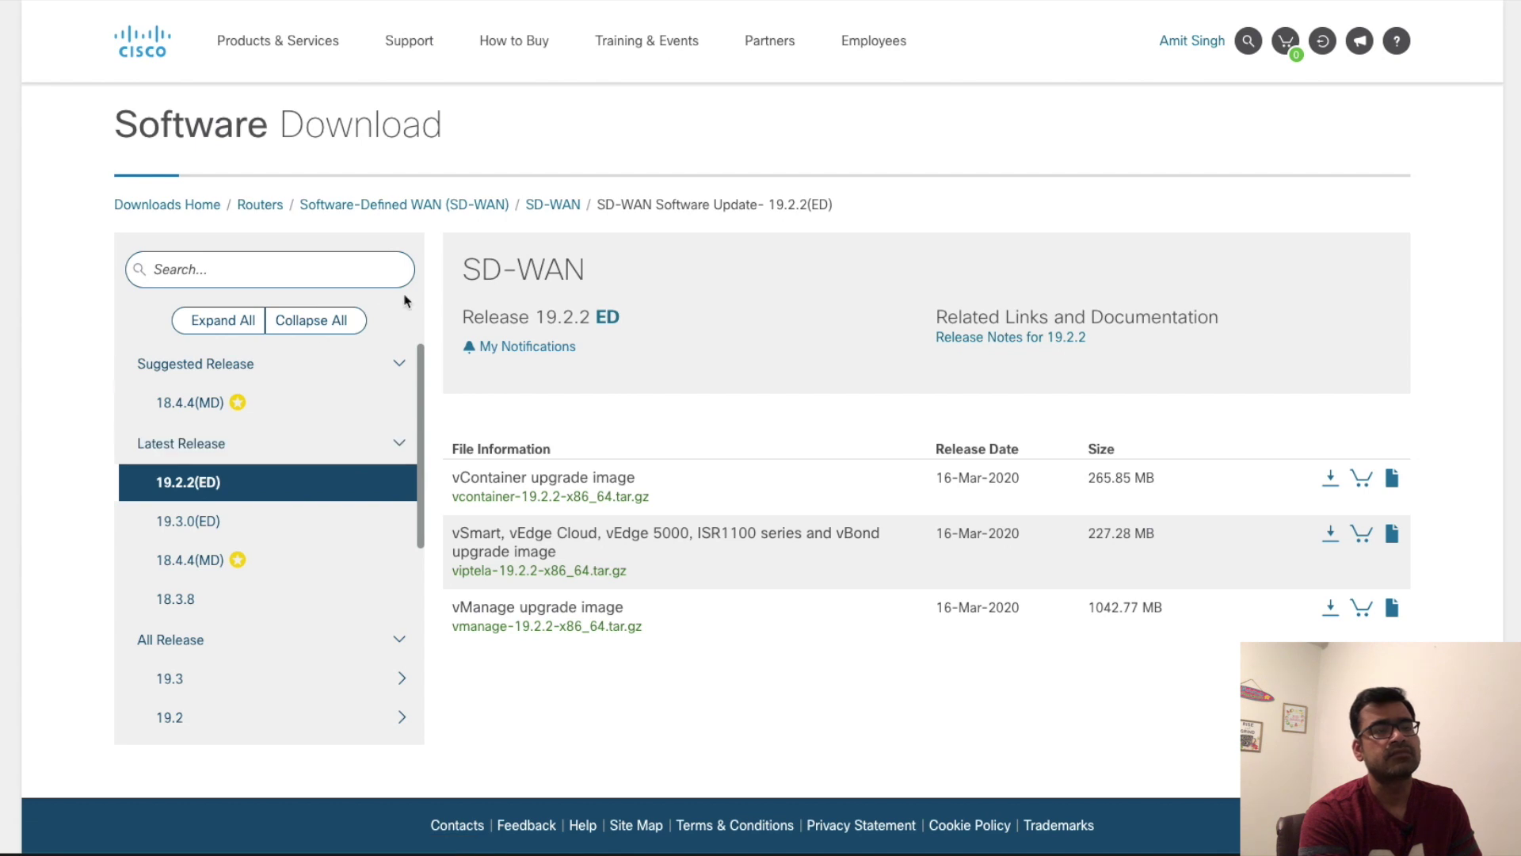
View the vManage Software deployment images for SD-WAN and return to the list of software types.
click(553, 204)
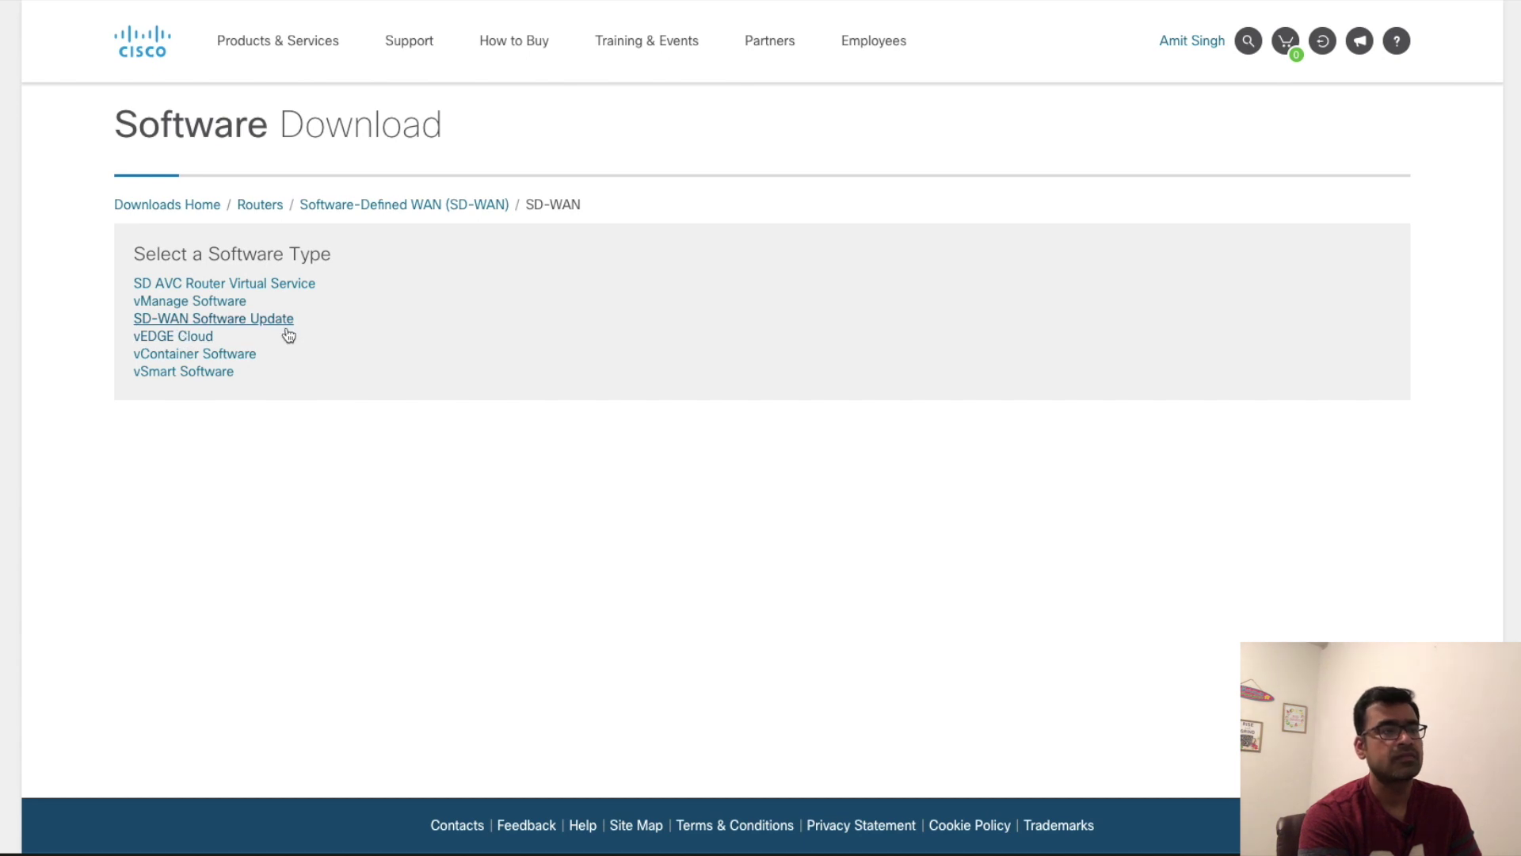
click(216, 303)
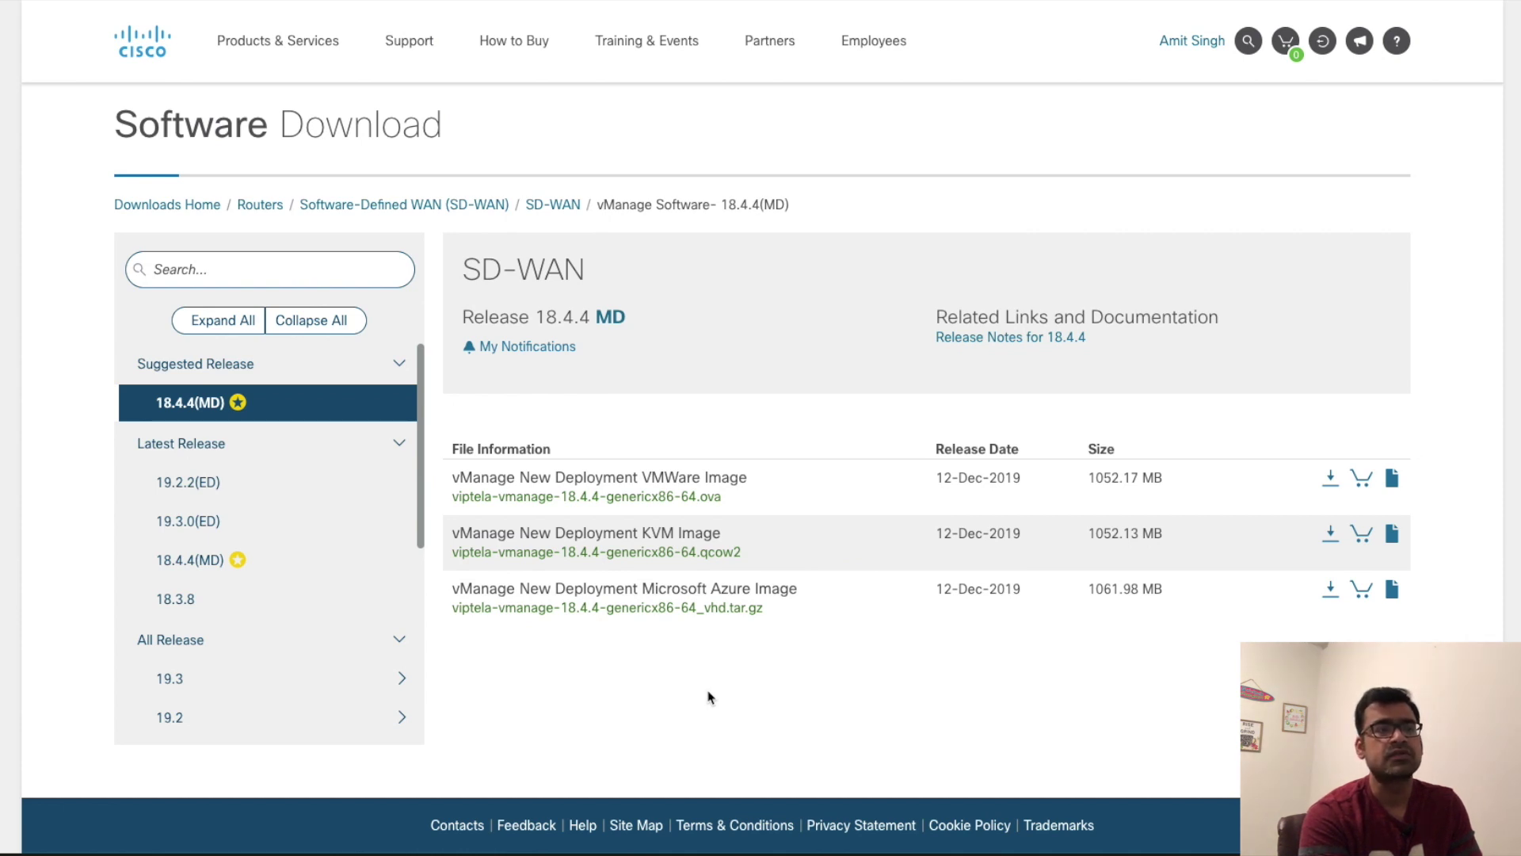
click(564, 204)
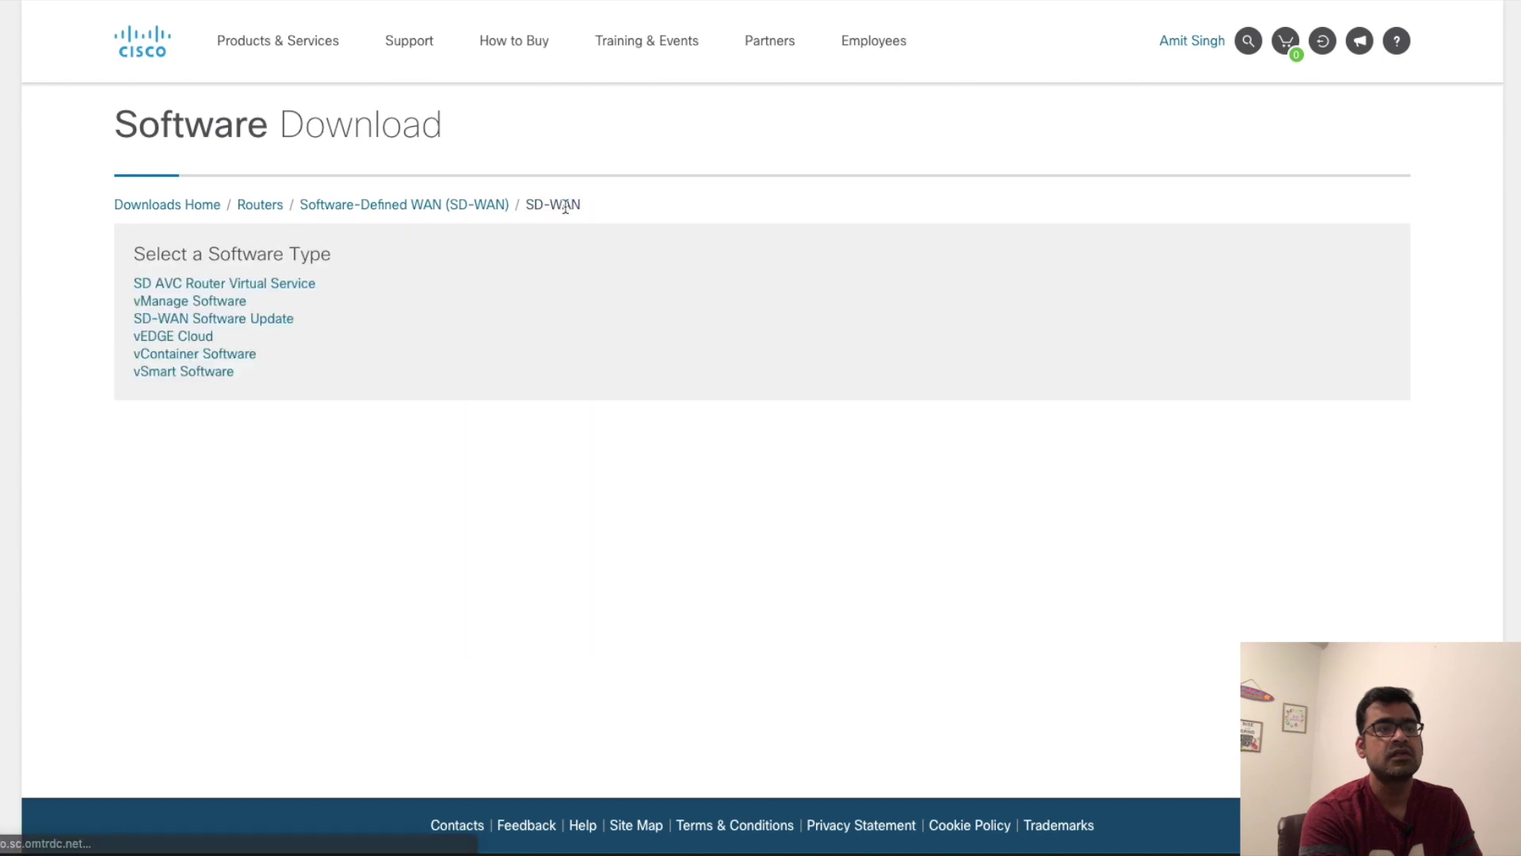
Open the SD-WAN Software Update downloads and review the vManage, vSmart and vBond upgrade images for release 18.4.4(MD).
click(232, 321)
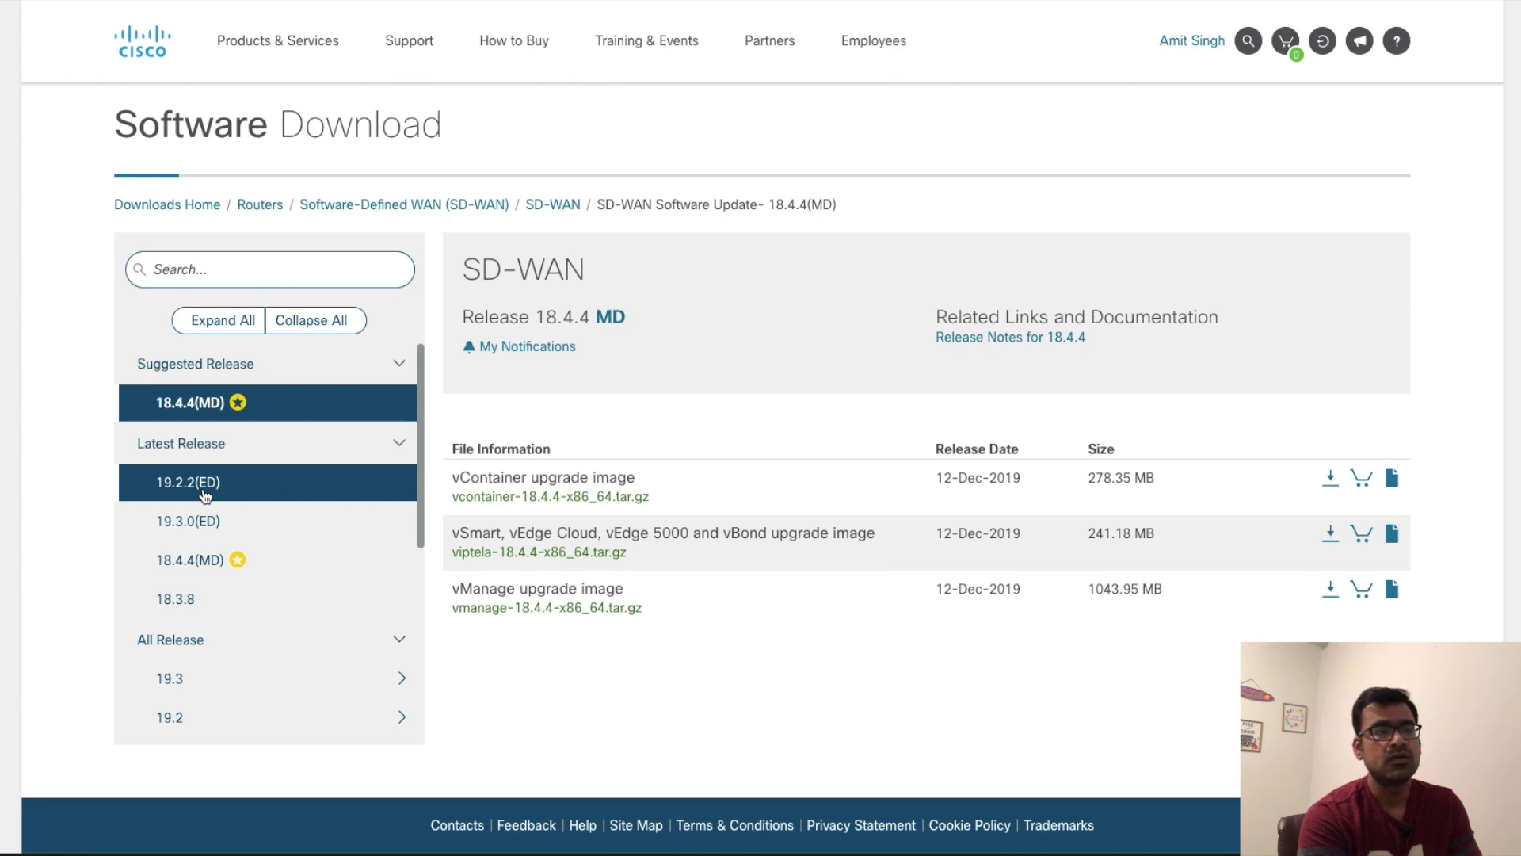
mouse_move(606, 485)
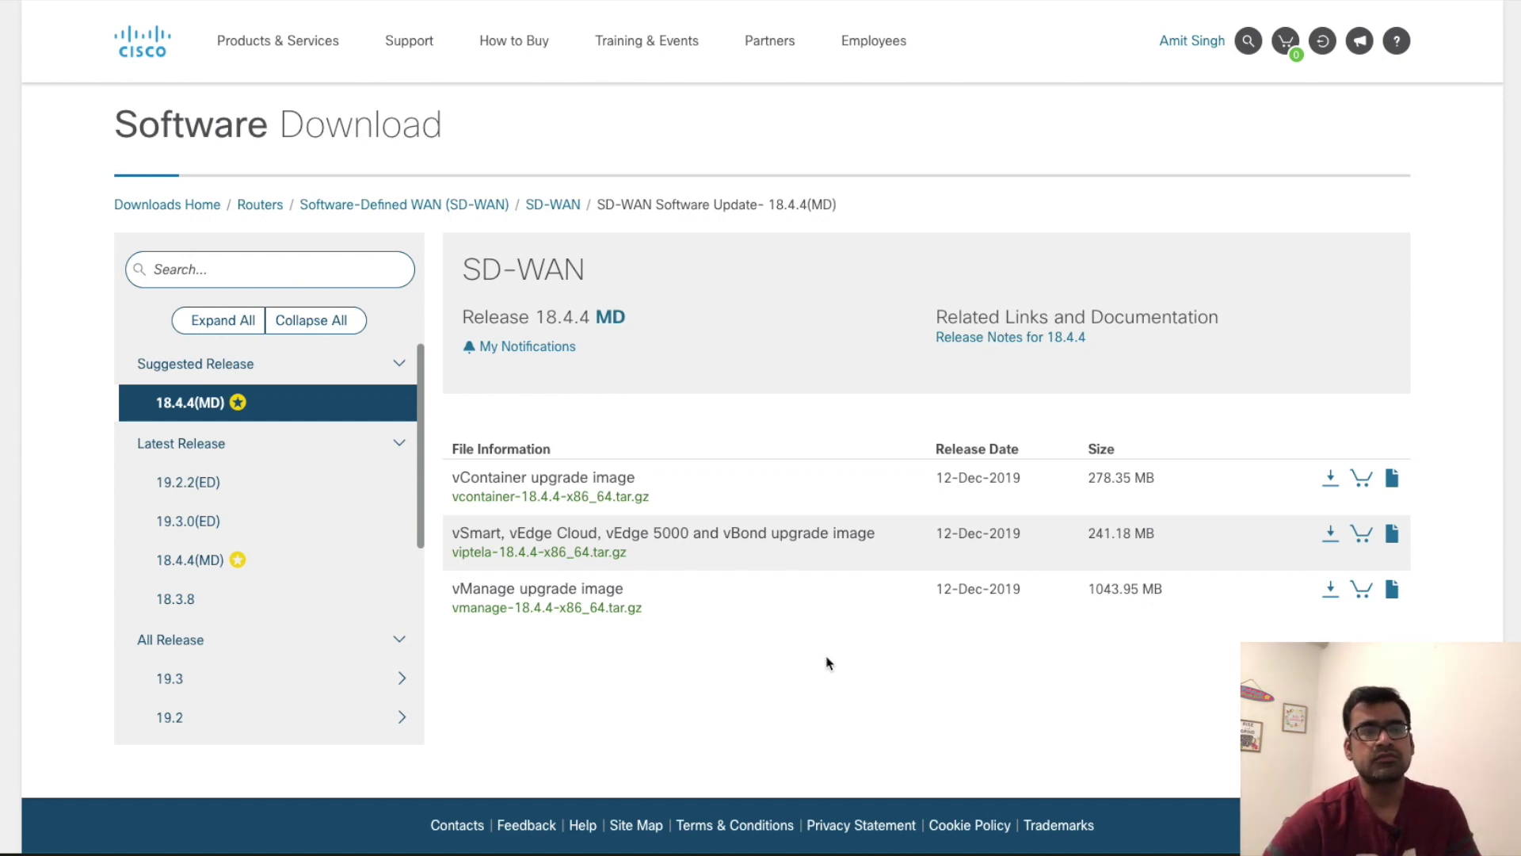
click(562, 609)
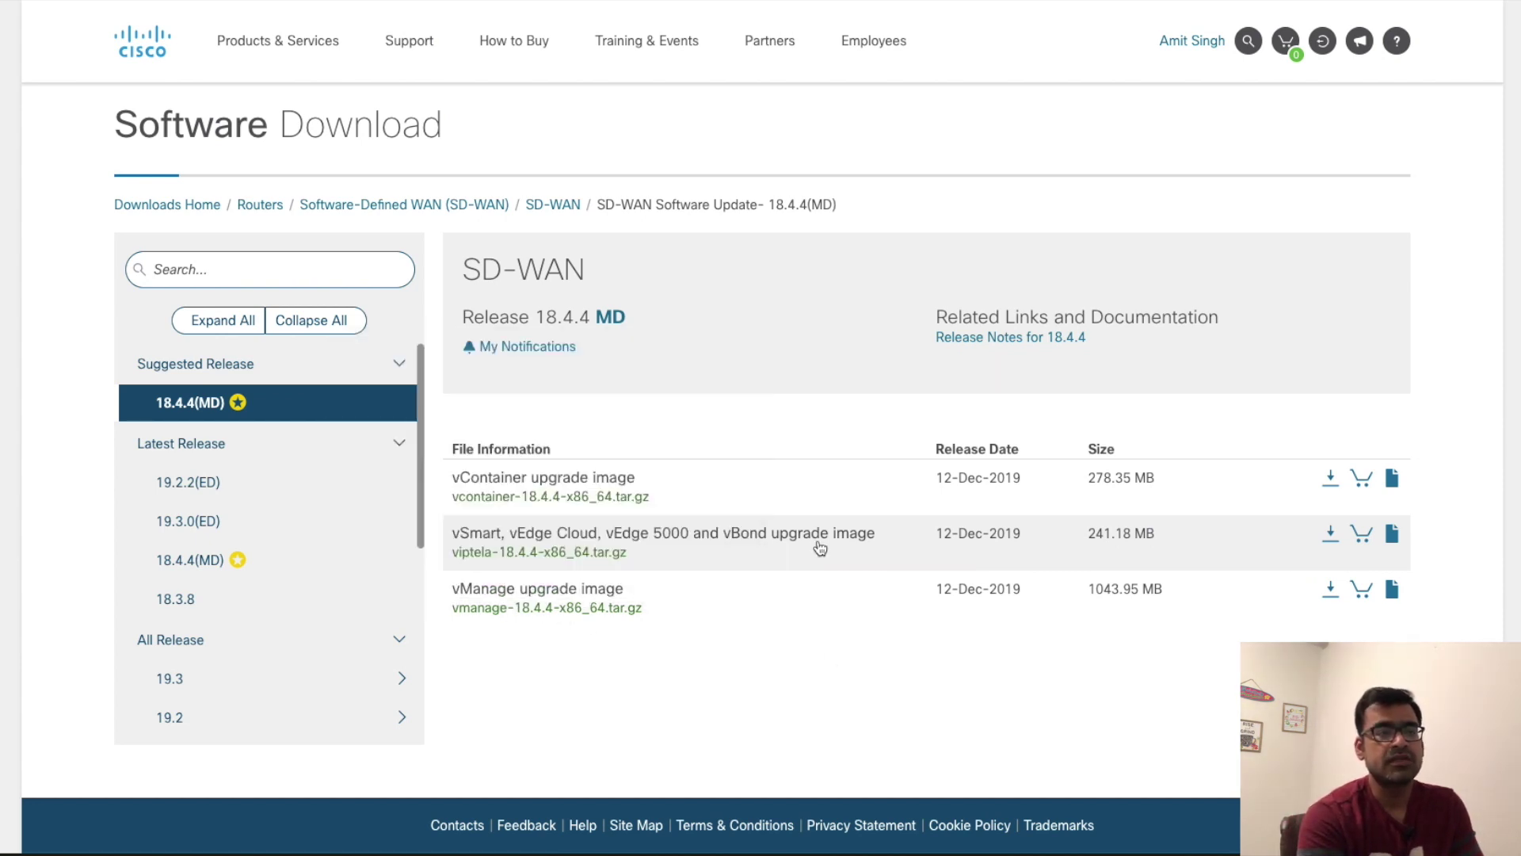
mouse_move(753, 543)
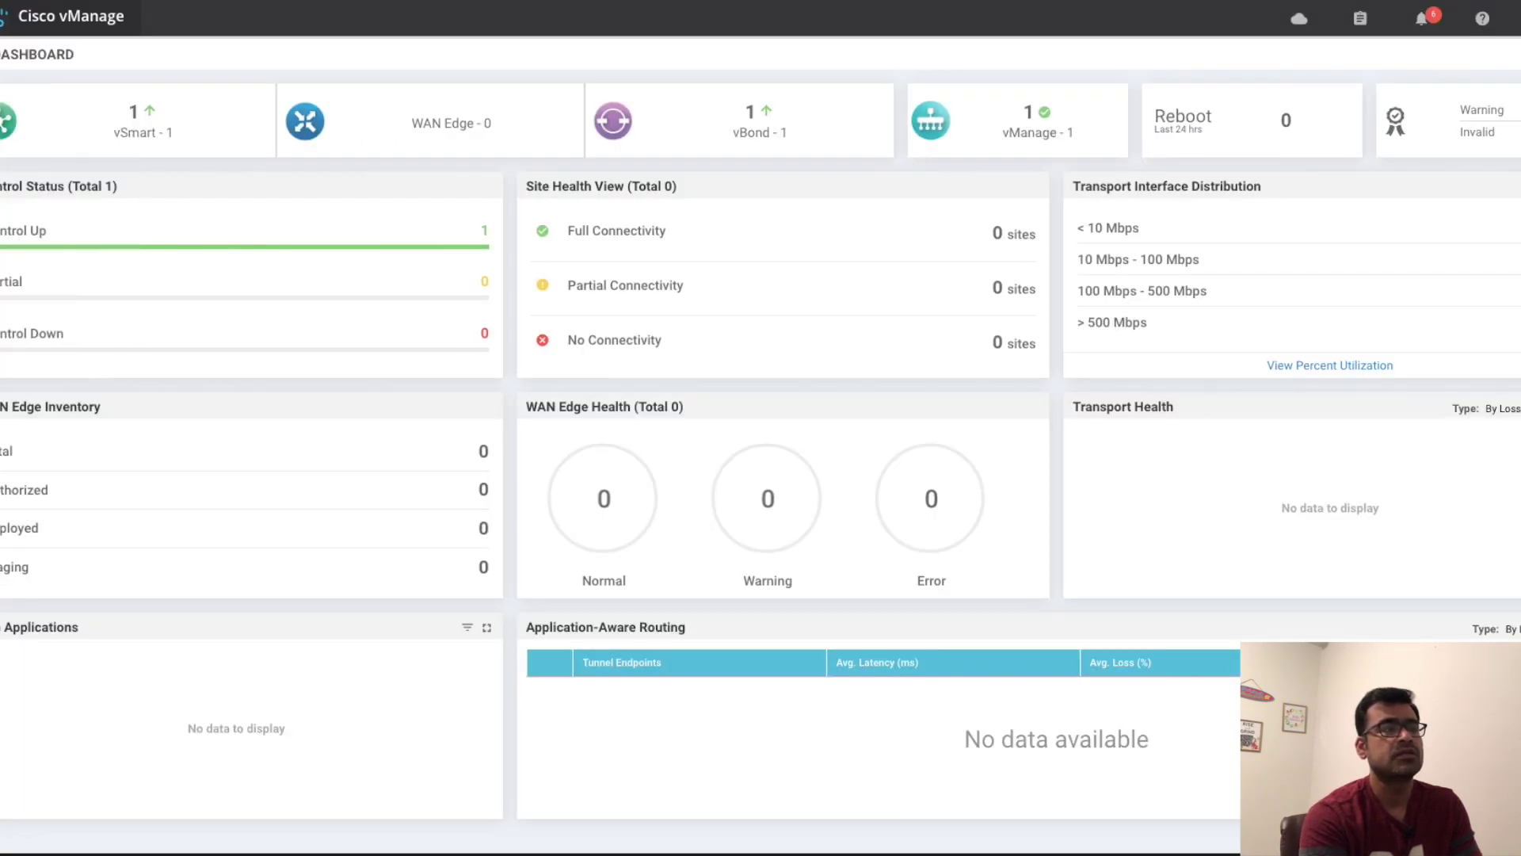
Switch to Cisco vManage and inspect the software repository, including the dialog for uploading new software to vManage.
mouse_move(3, 247)
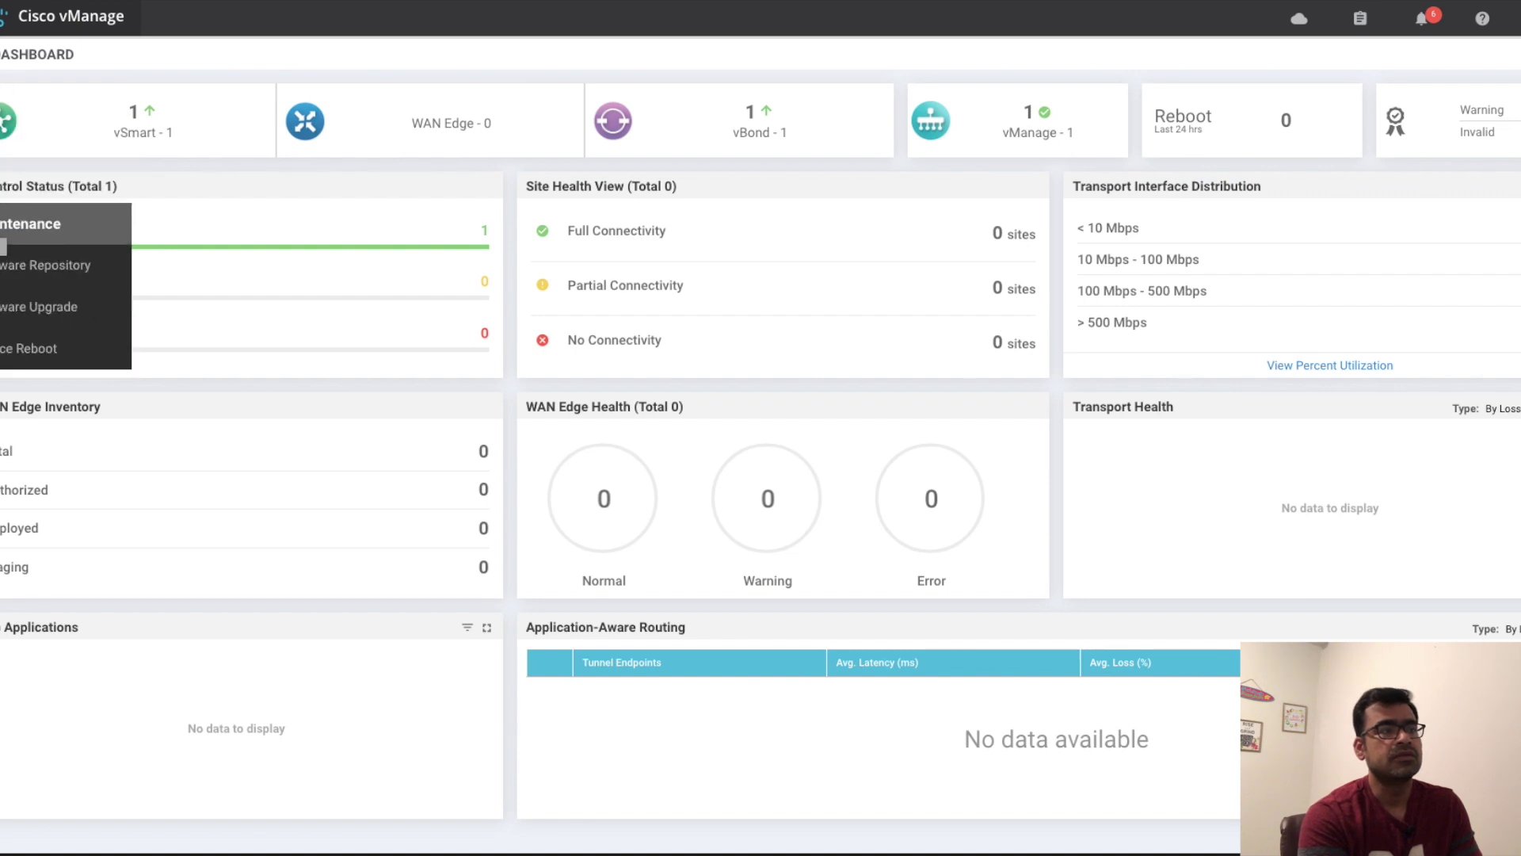
click(5, 273)
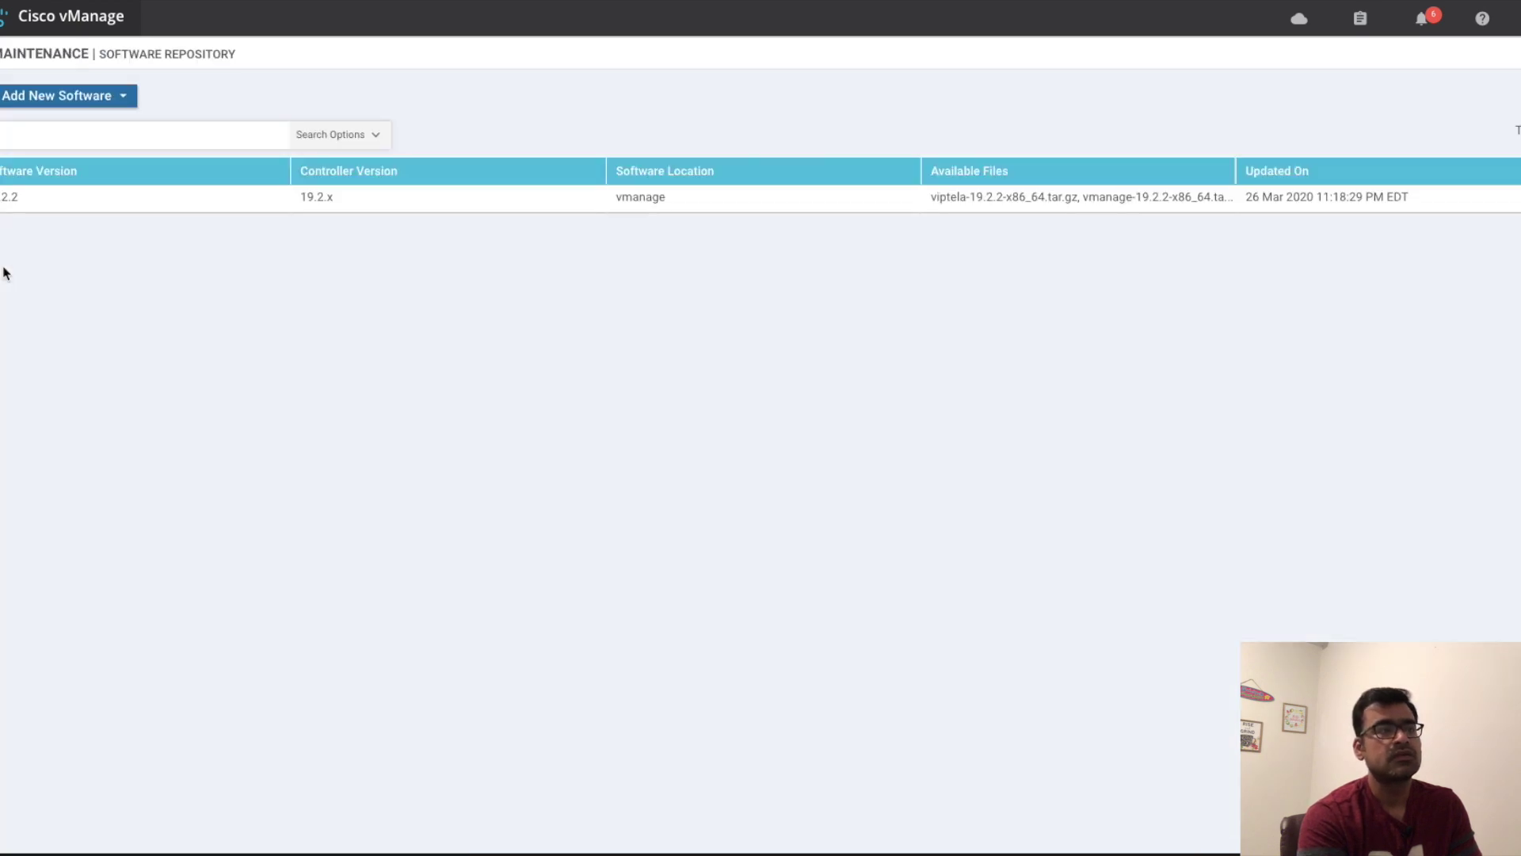
click(78, 104)
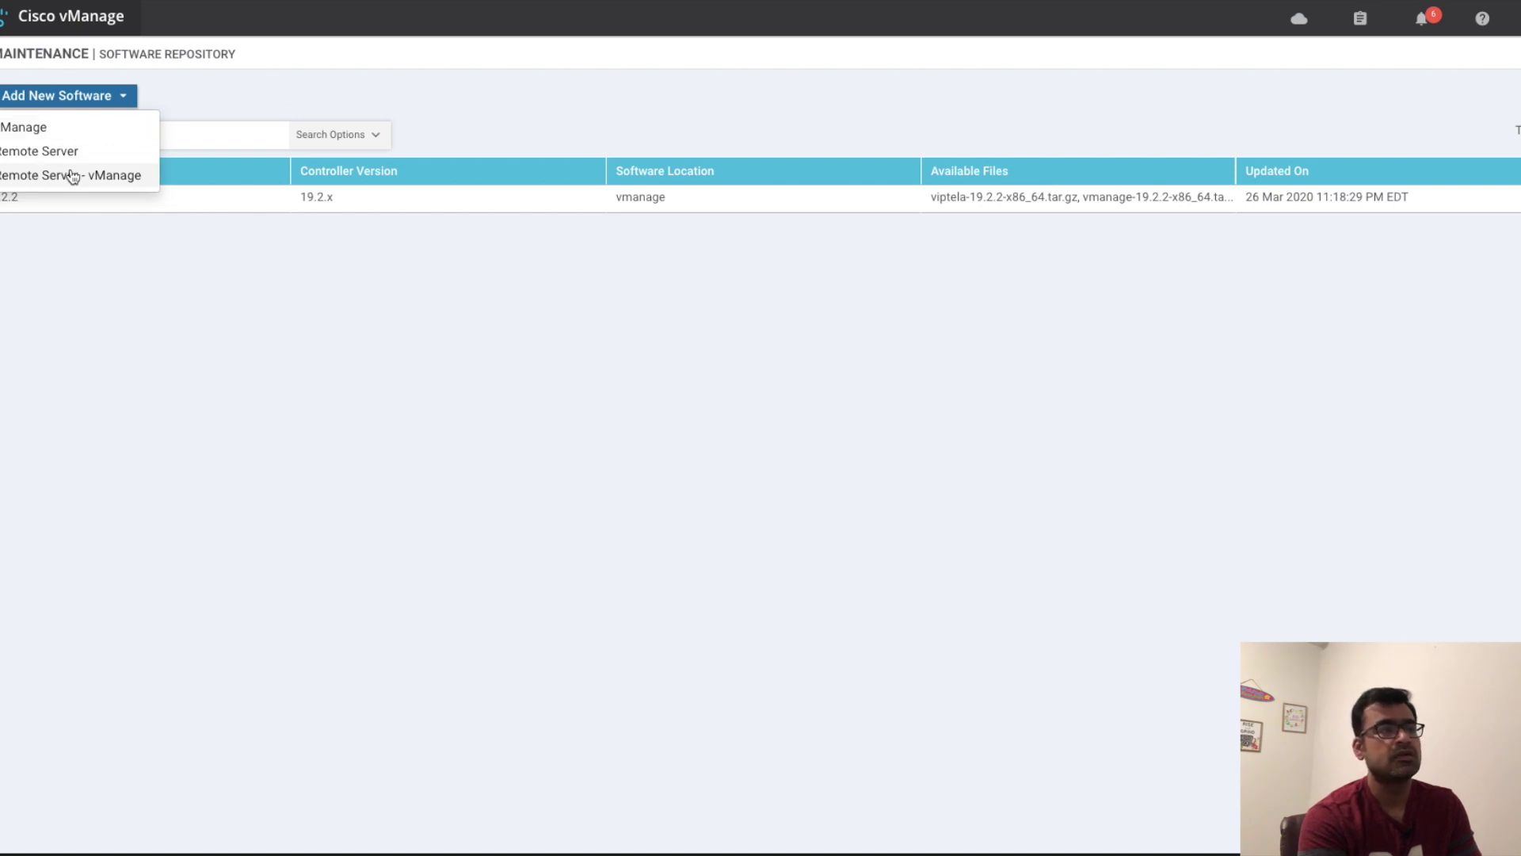
click(76, 128)
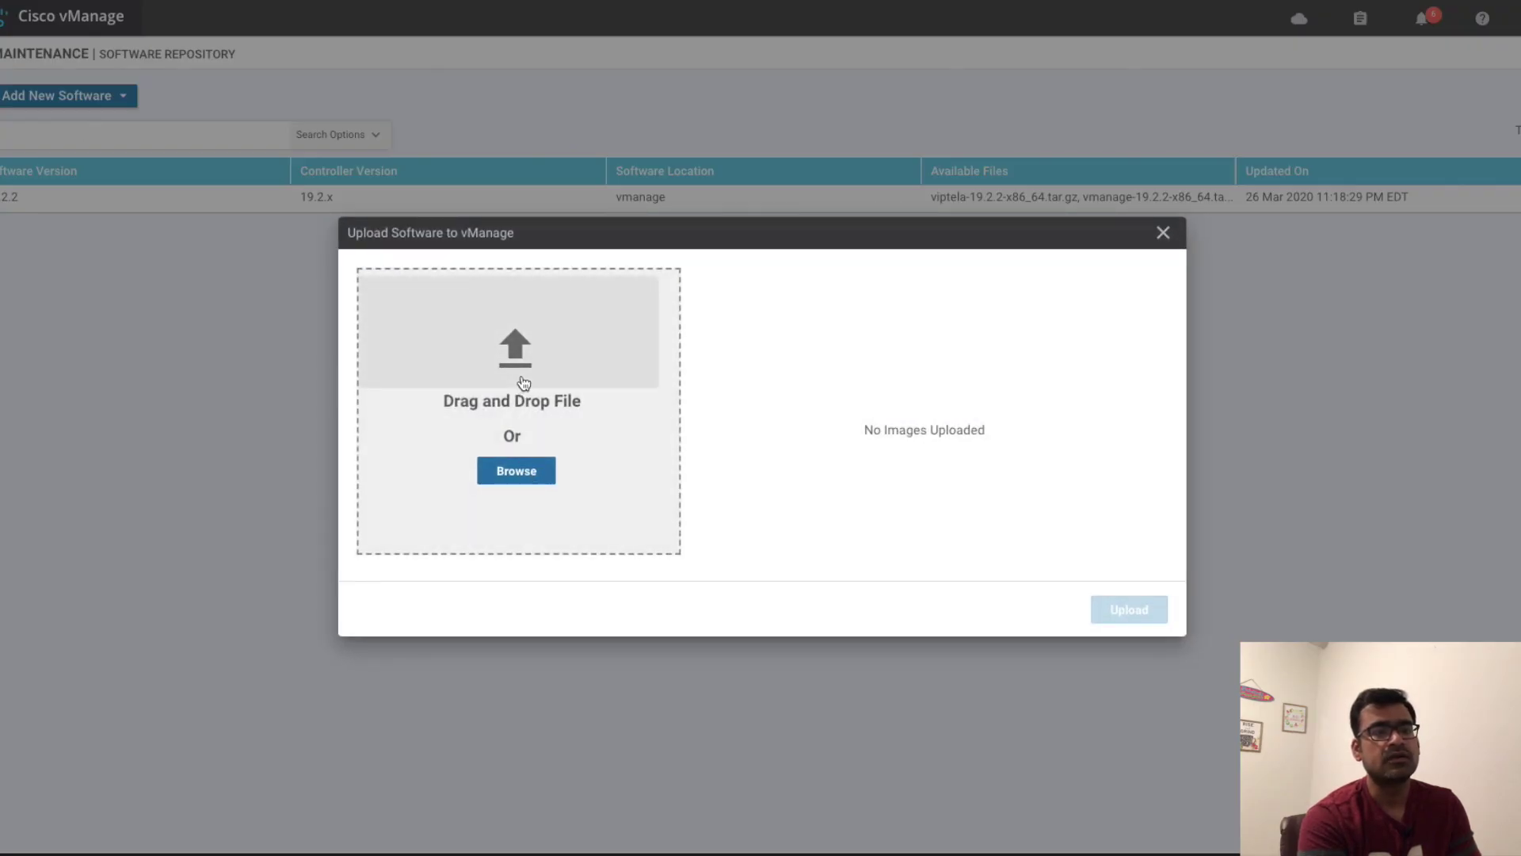
click(1162, 232)
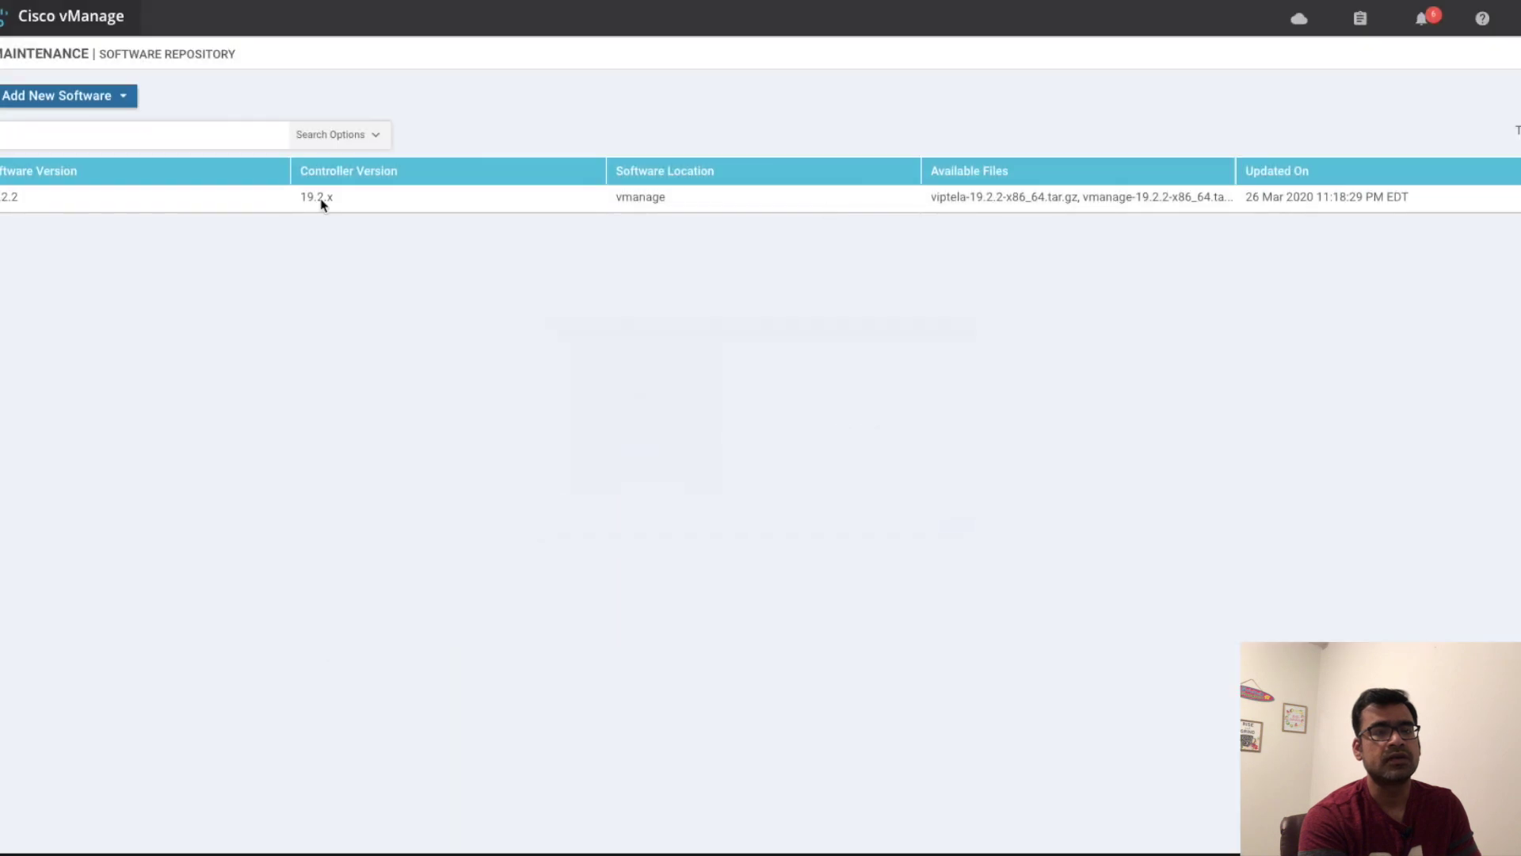
click(264, 201)
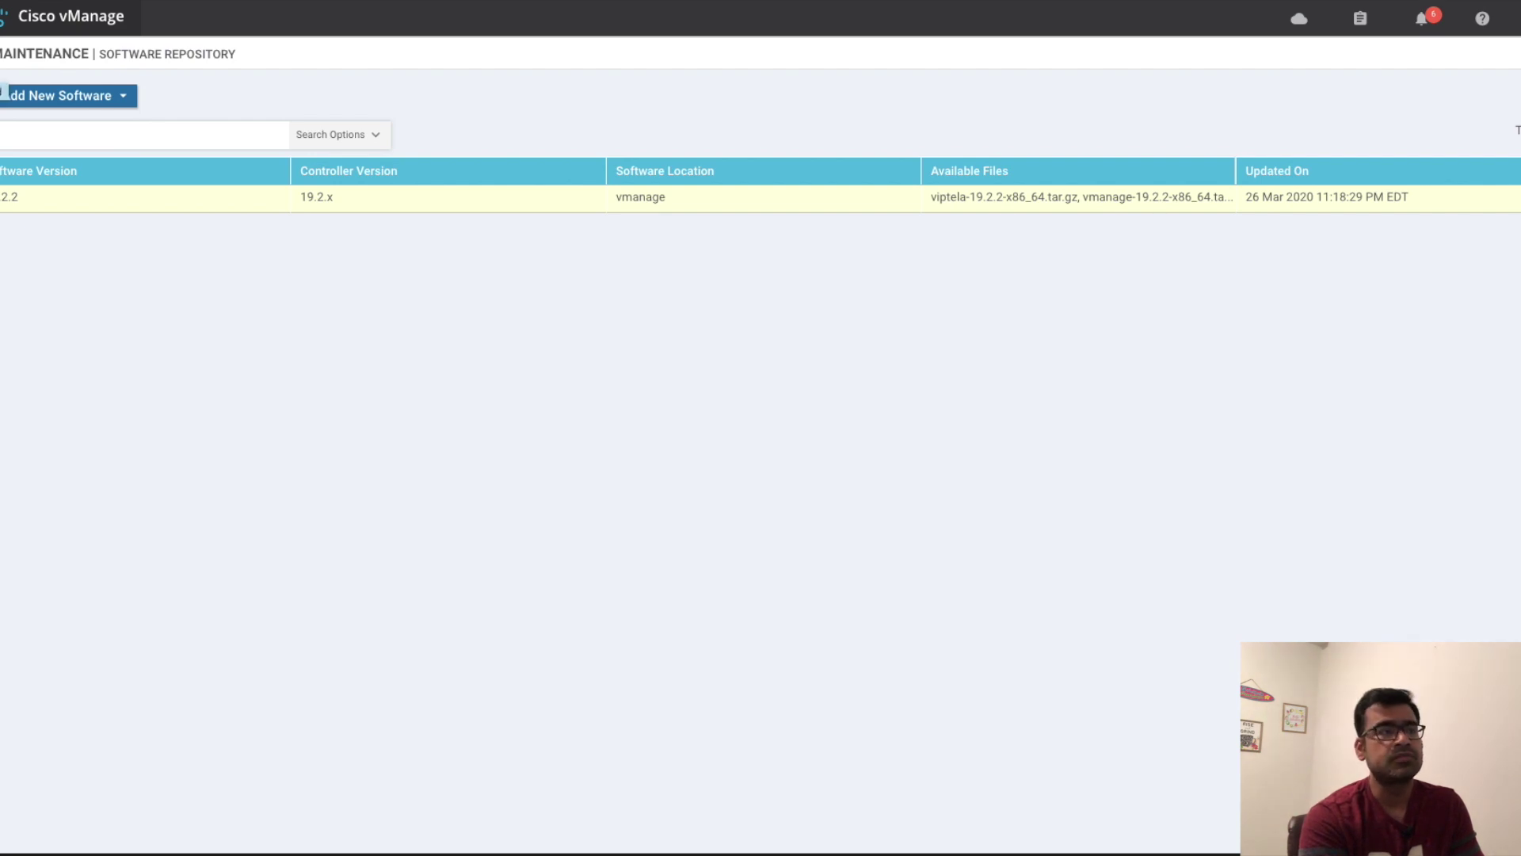
Check the network device list and the vManage device's control connections, and return to the device list.
click(2, 55)
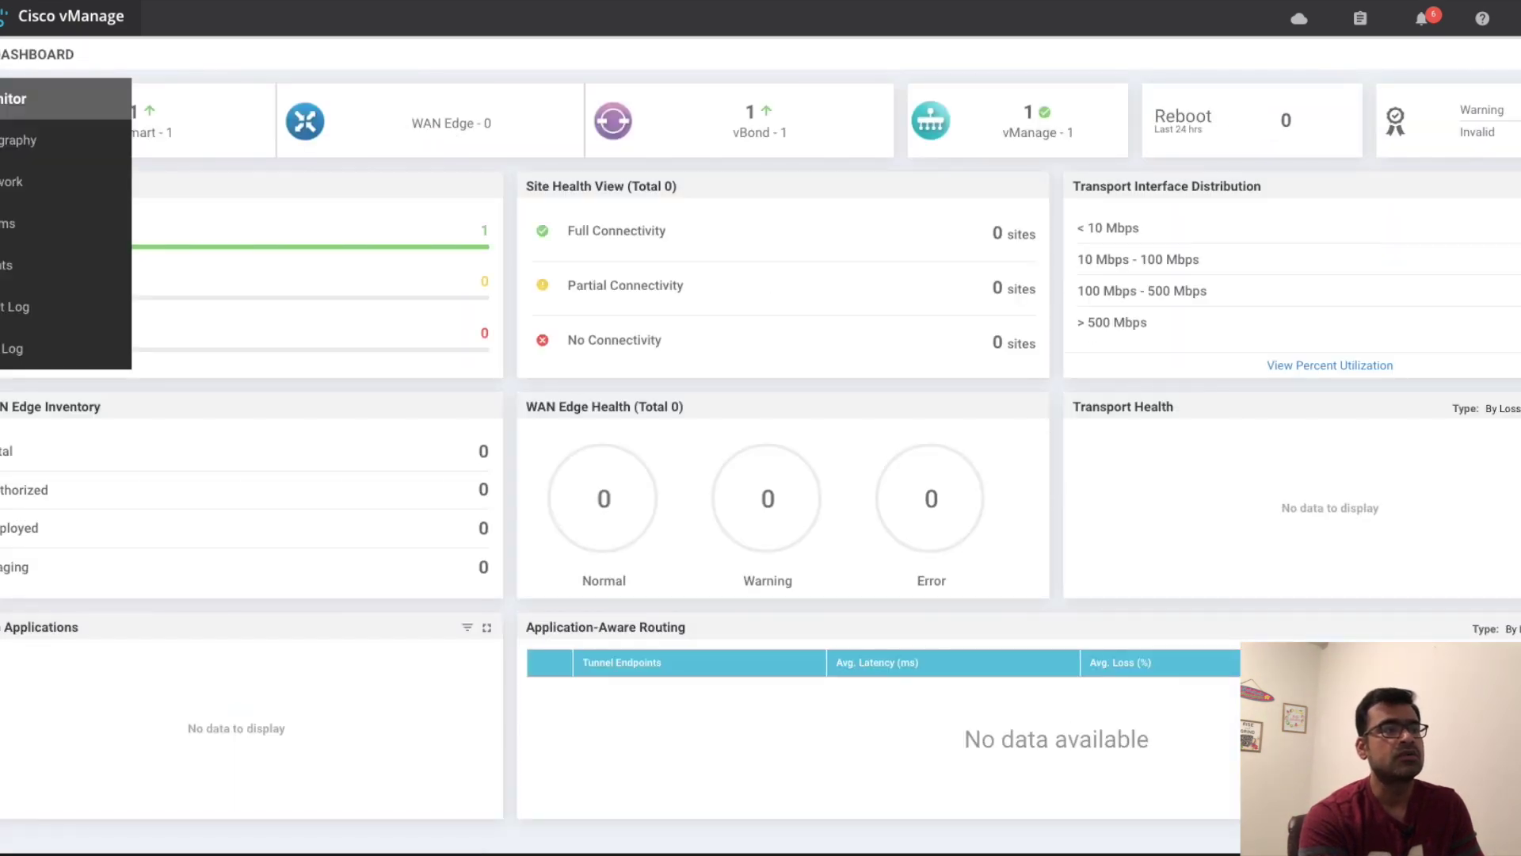
click(10, 186)
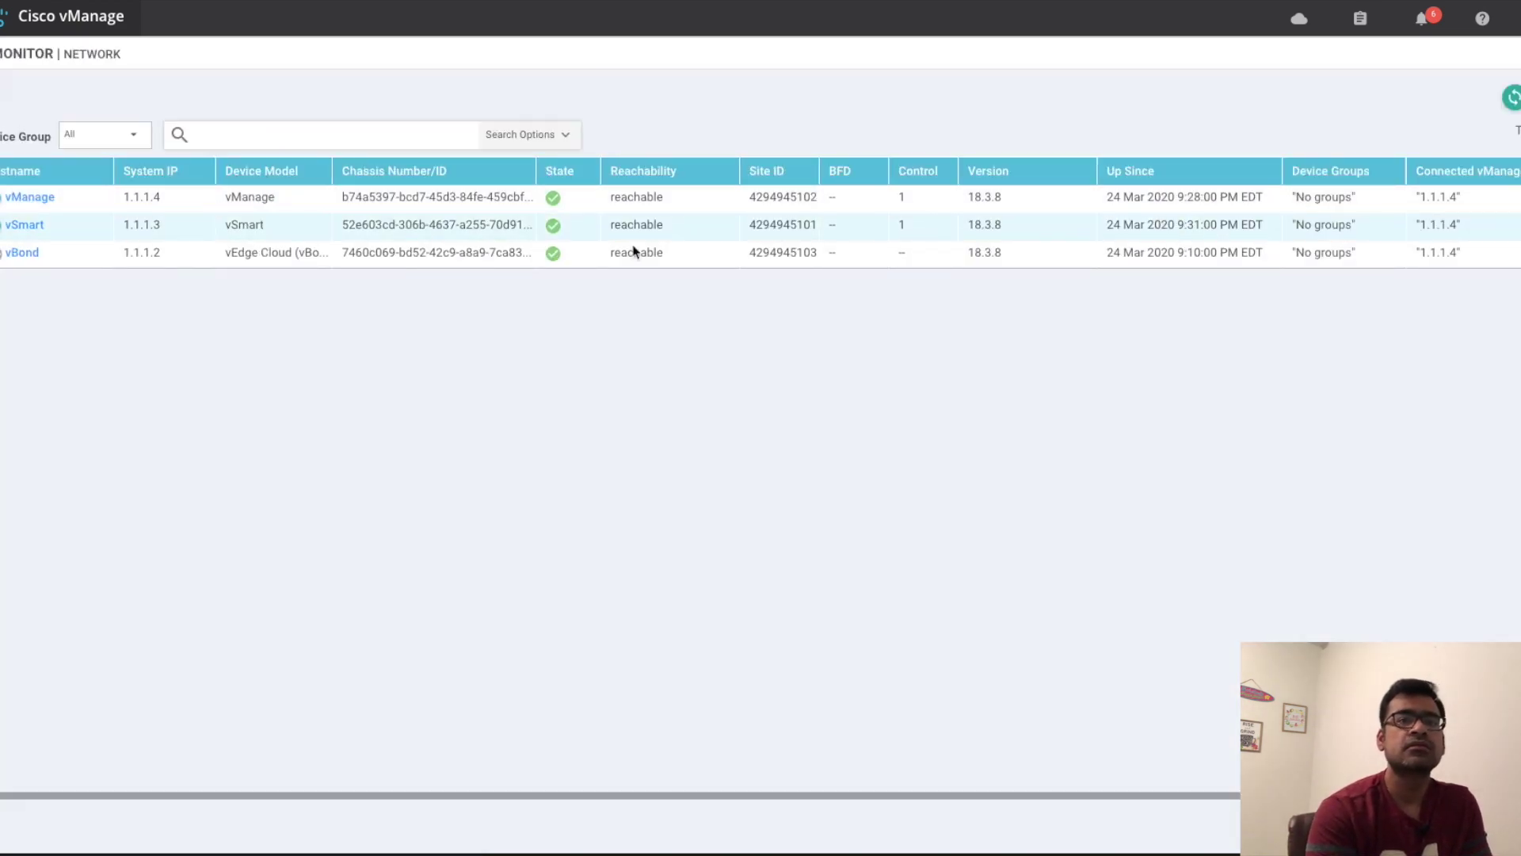
click(32, 197)
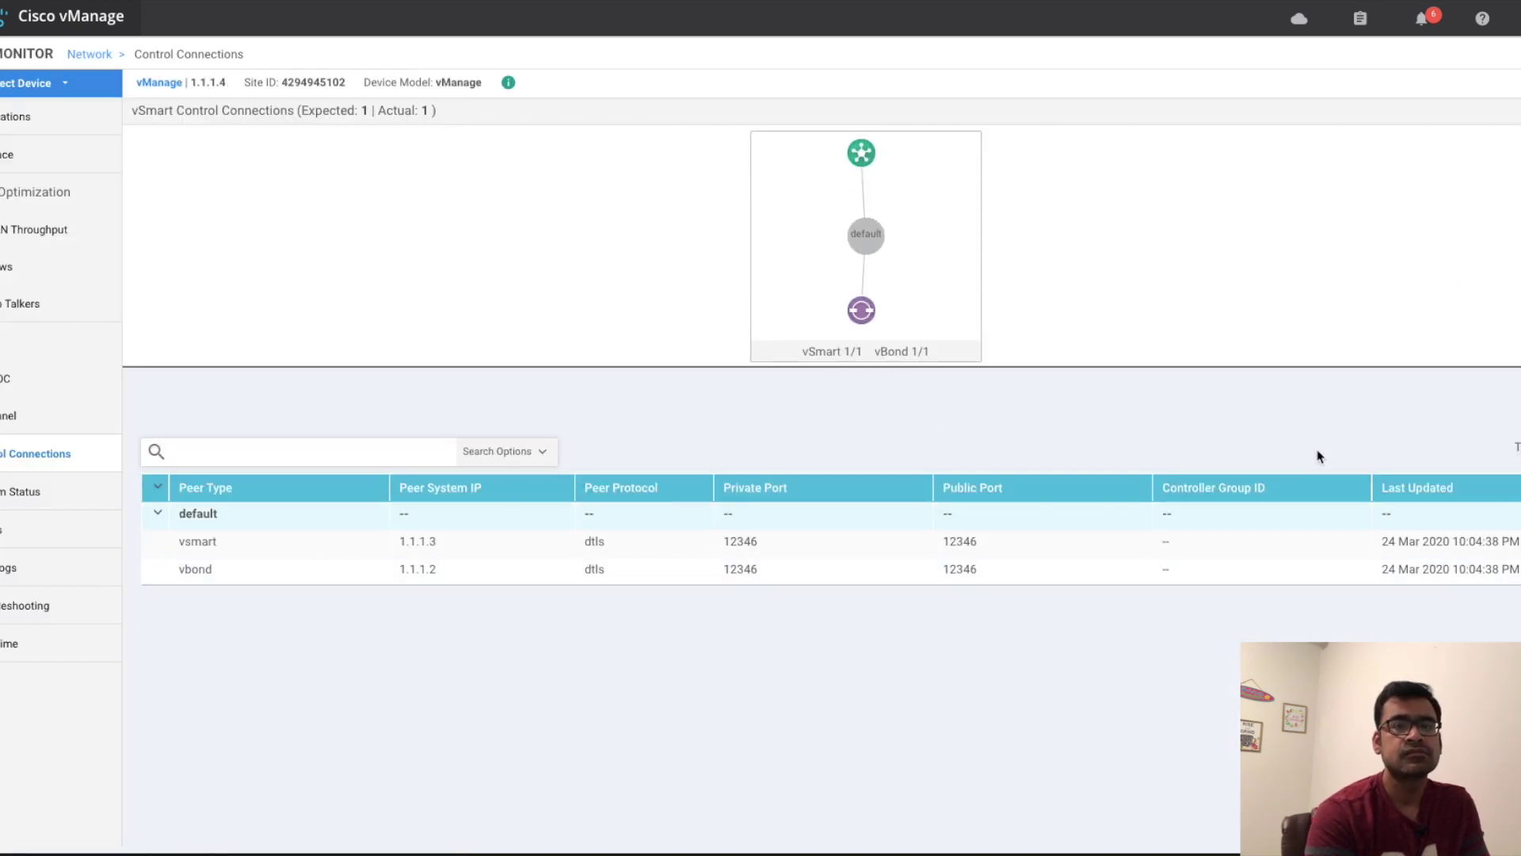
click(89, 54)
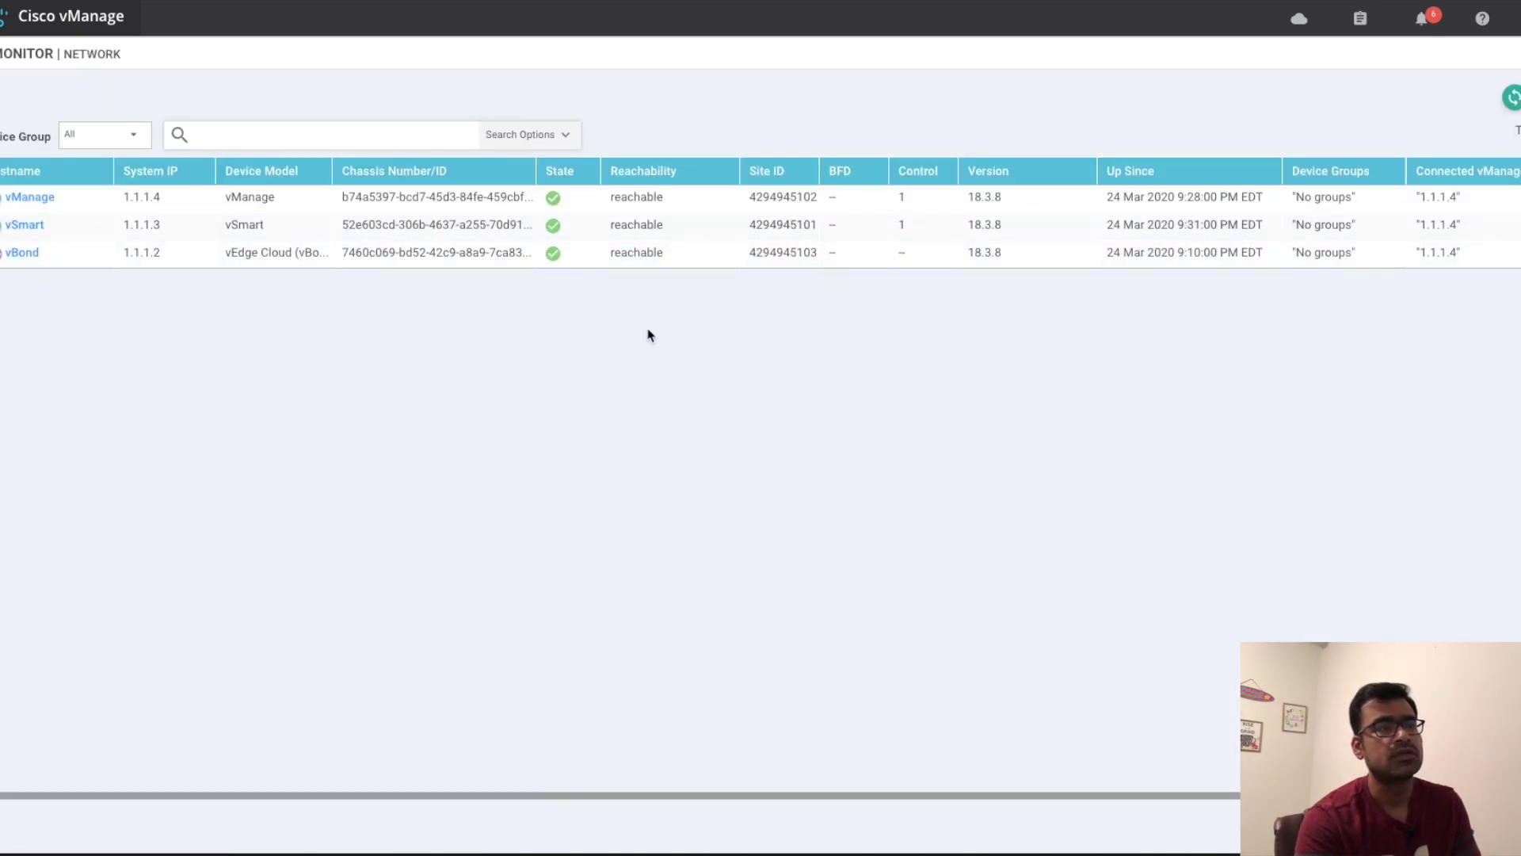
Review the full running configuration of the vManage controller from the controllers list, and close it.
mouse_move(5, 140)
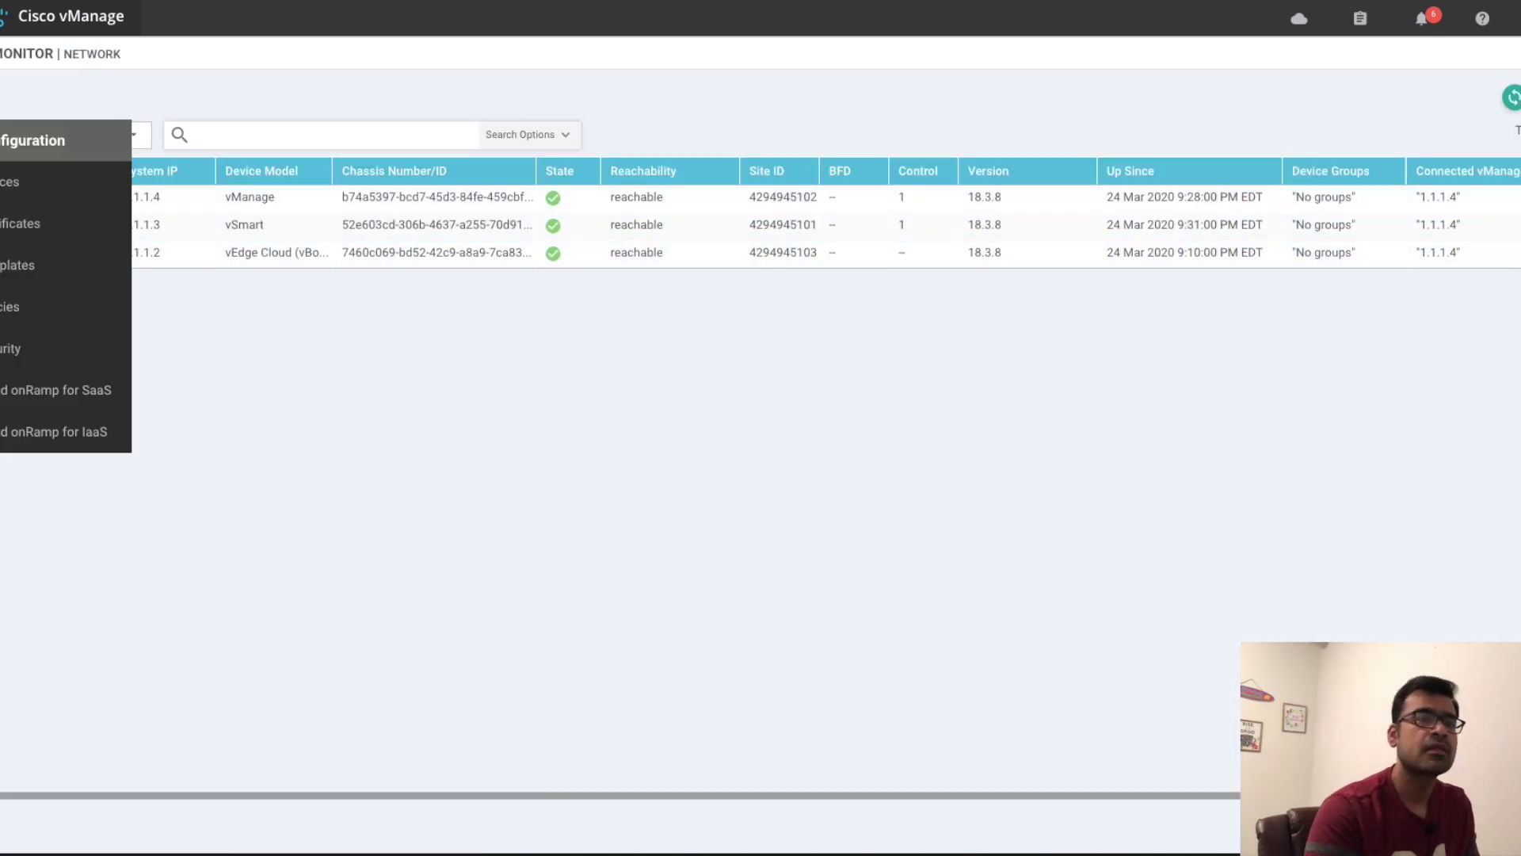
click(15, 185)
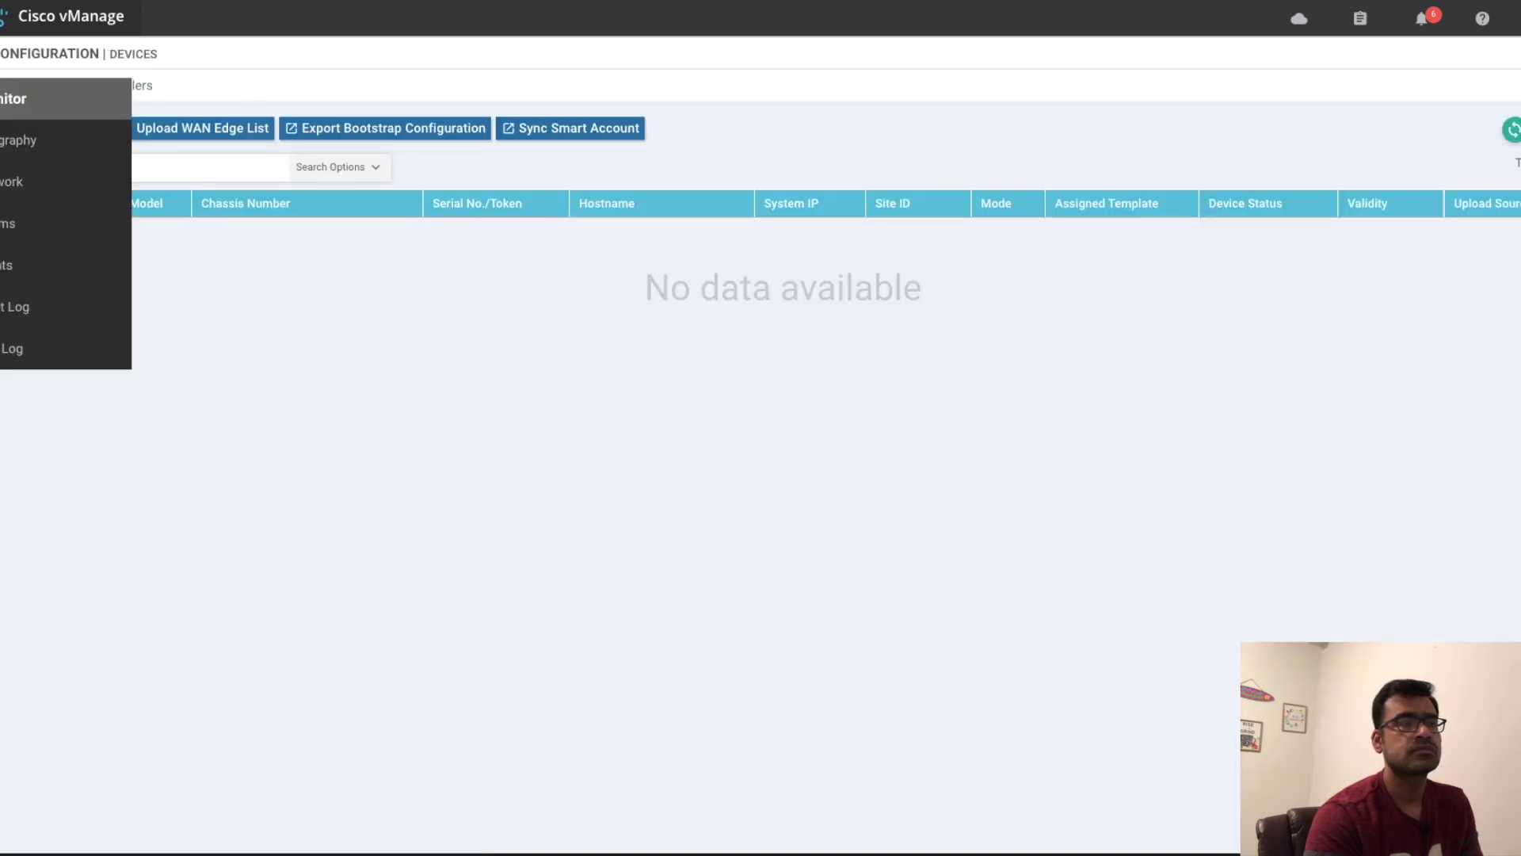
click(141, 85)
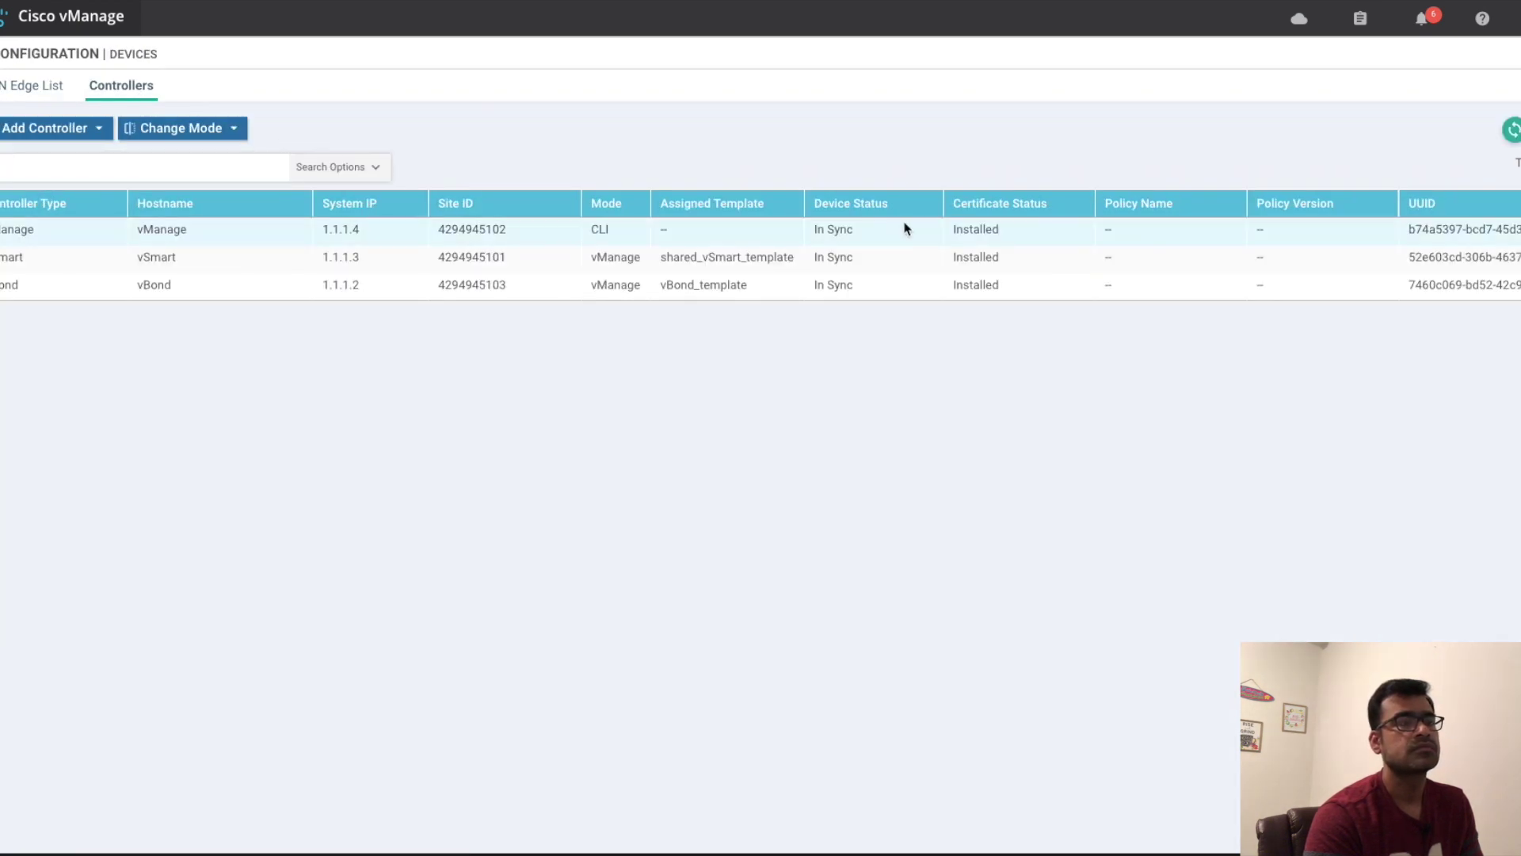
click(1516, 230)
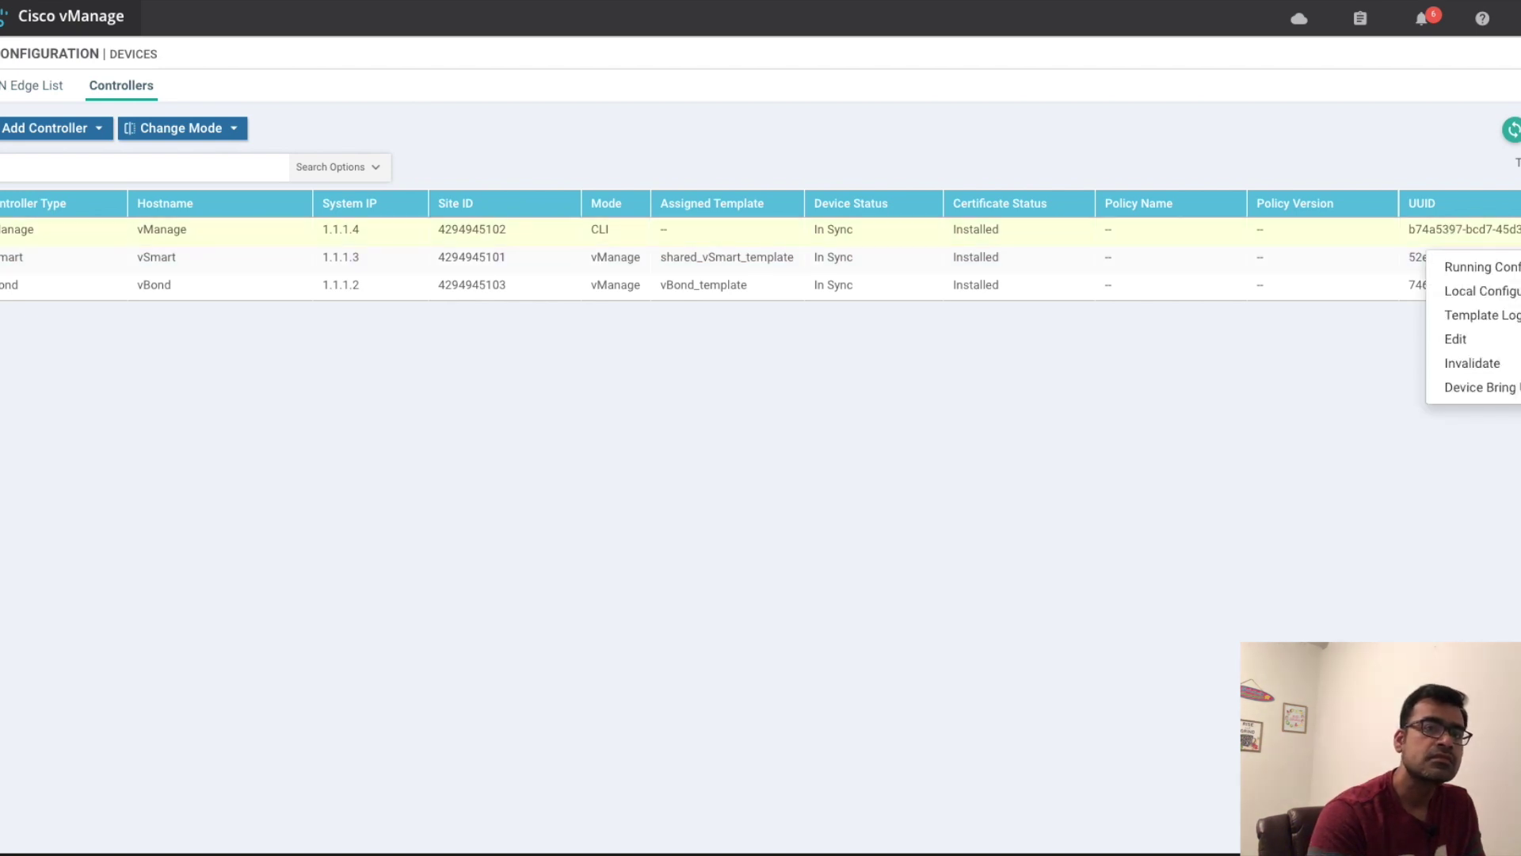
click(1511, 273)
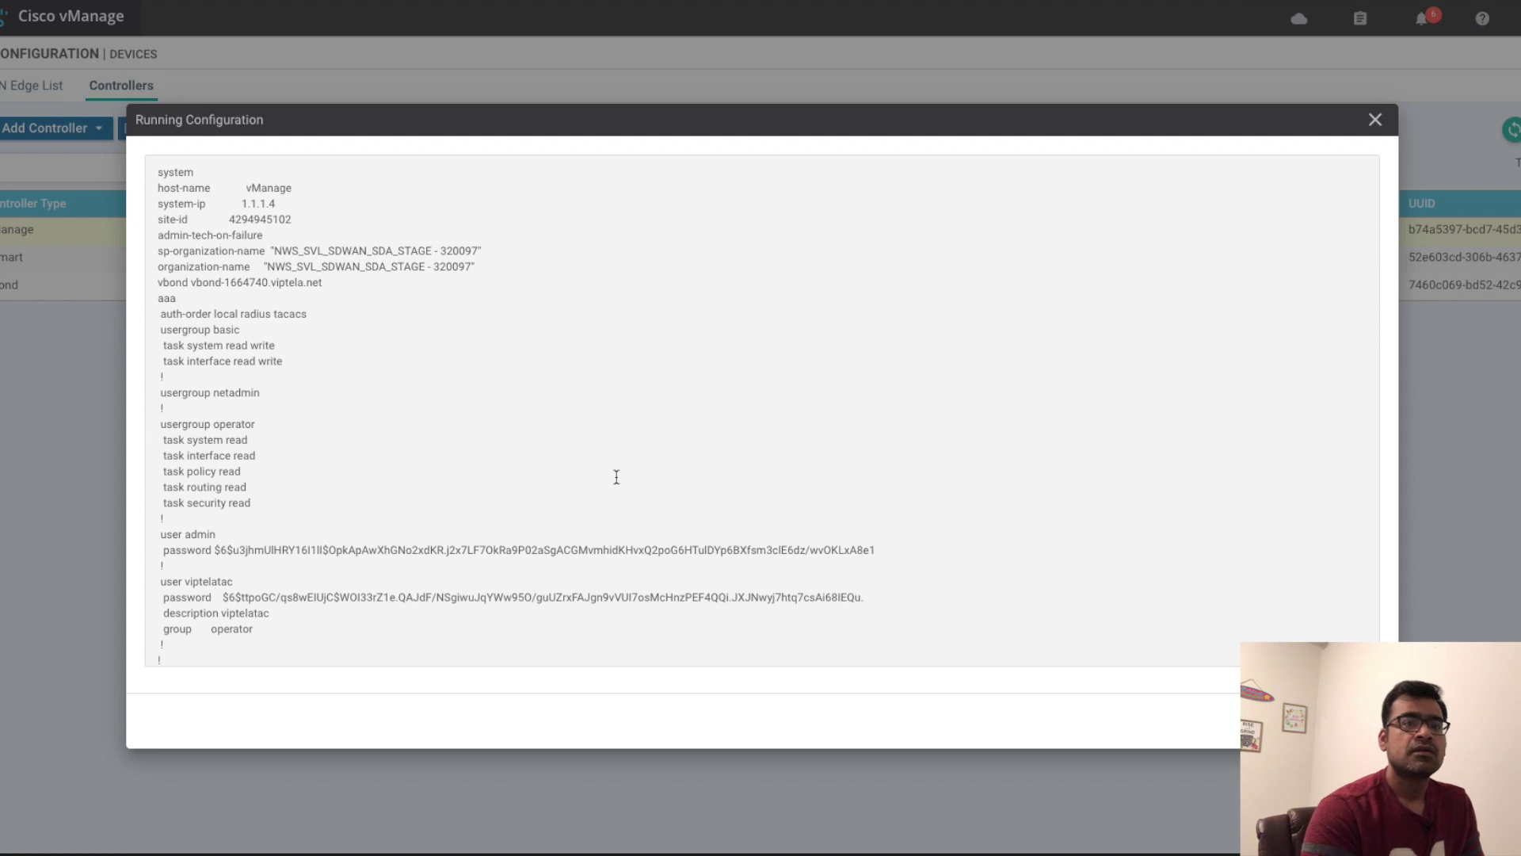
scroll(616, 547, down, 3)
scroll(616, 547, down, 5)
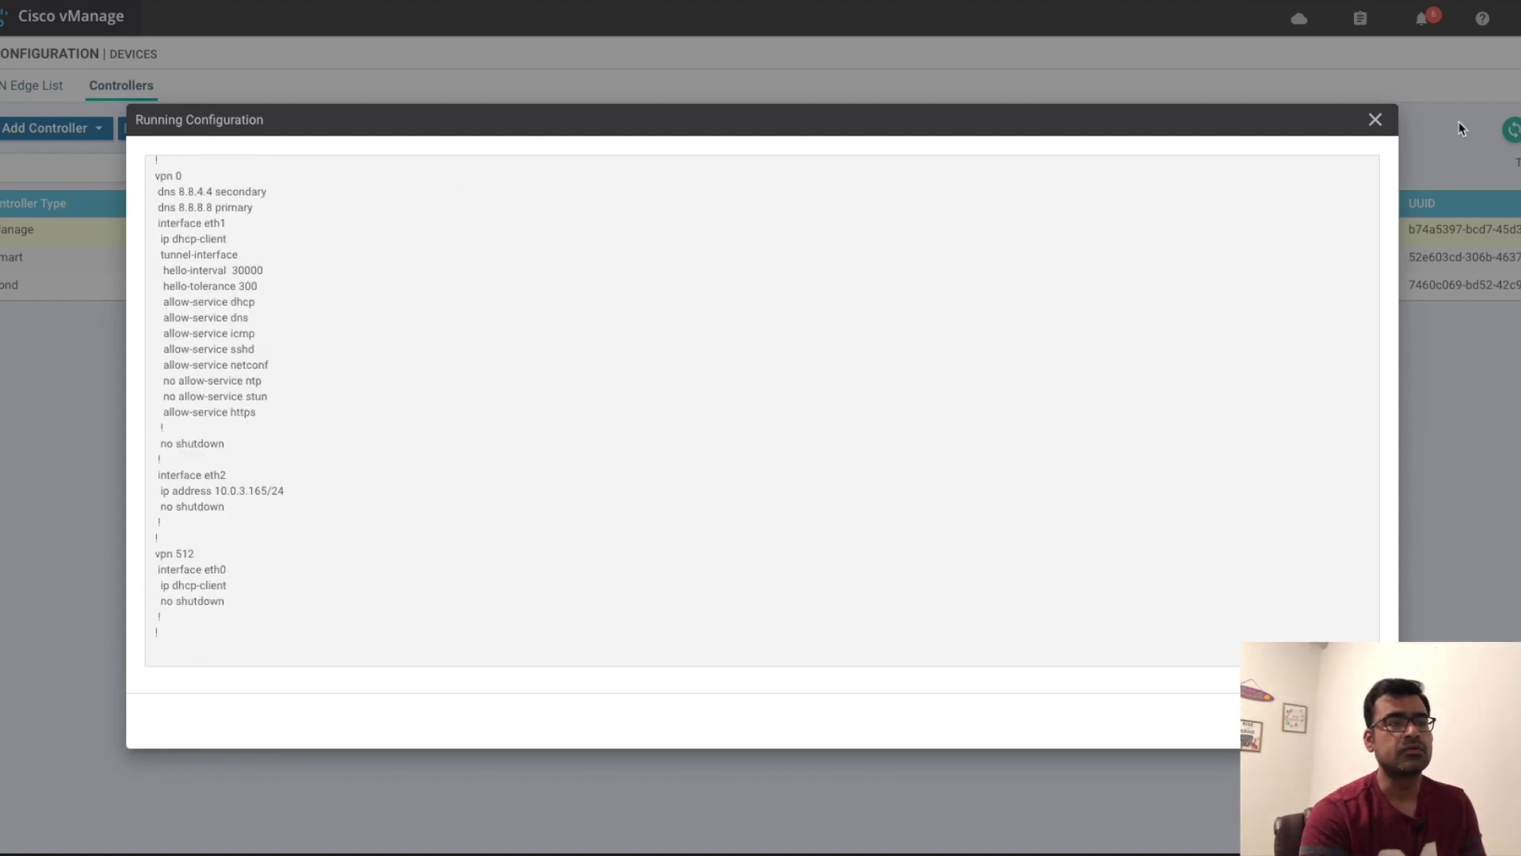
click(1376, 120)
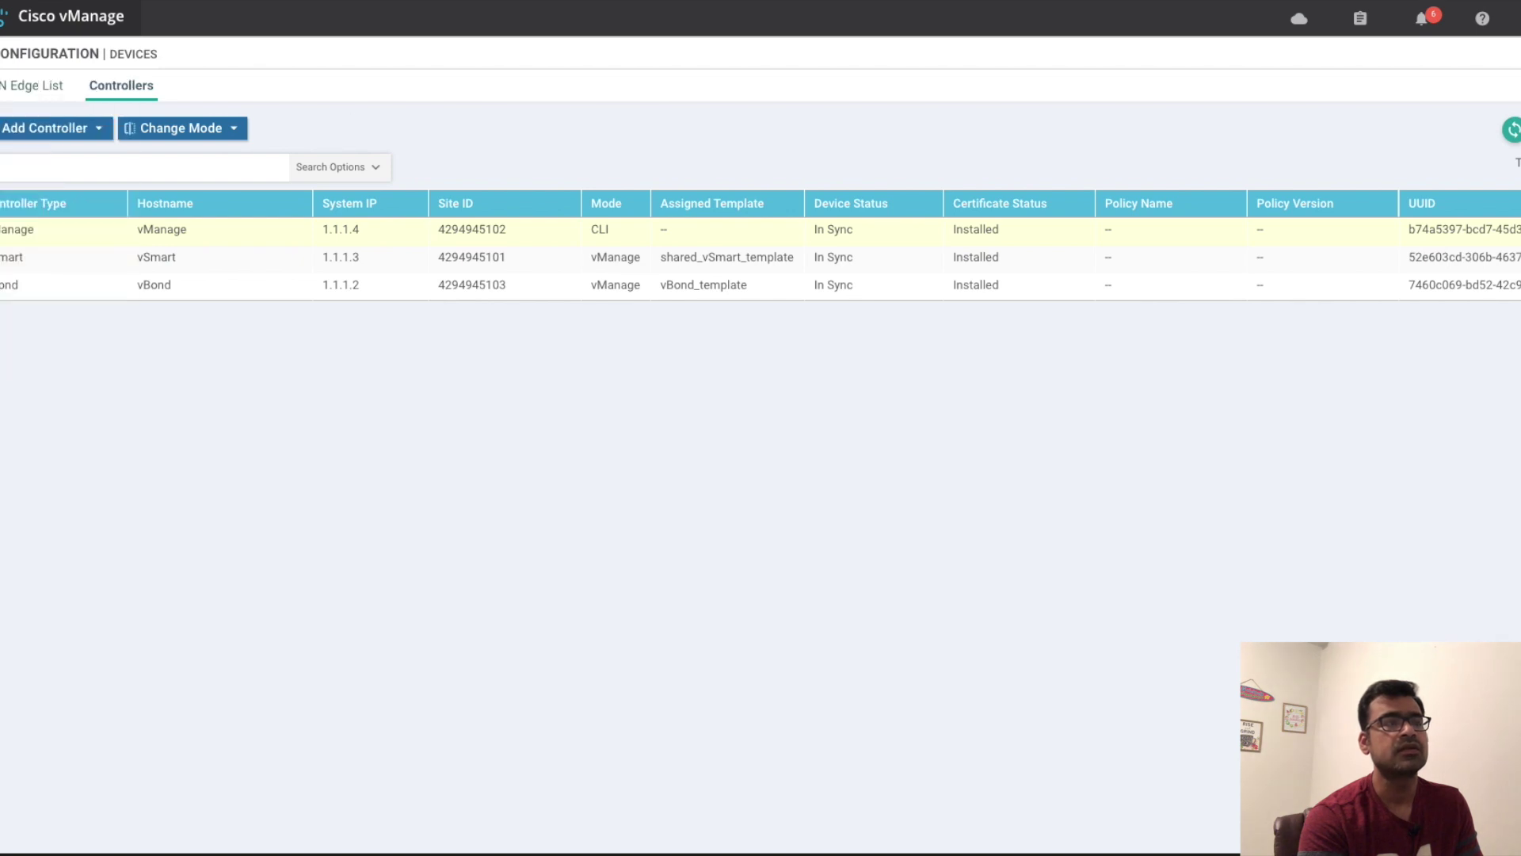
Return to the software repository page from the controllers list.
mouse_move(16, 224)
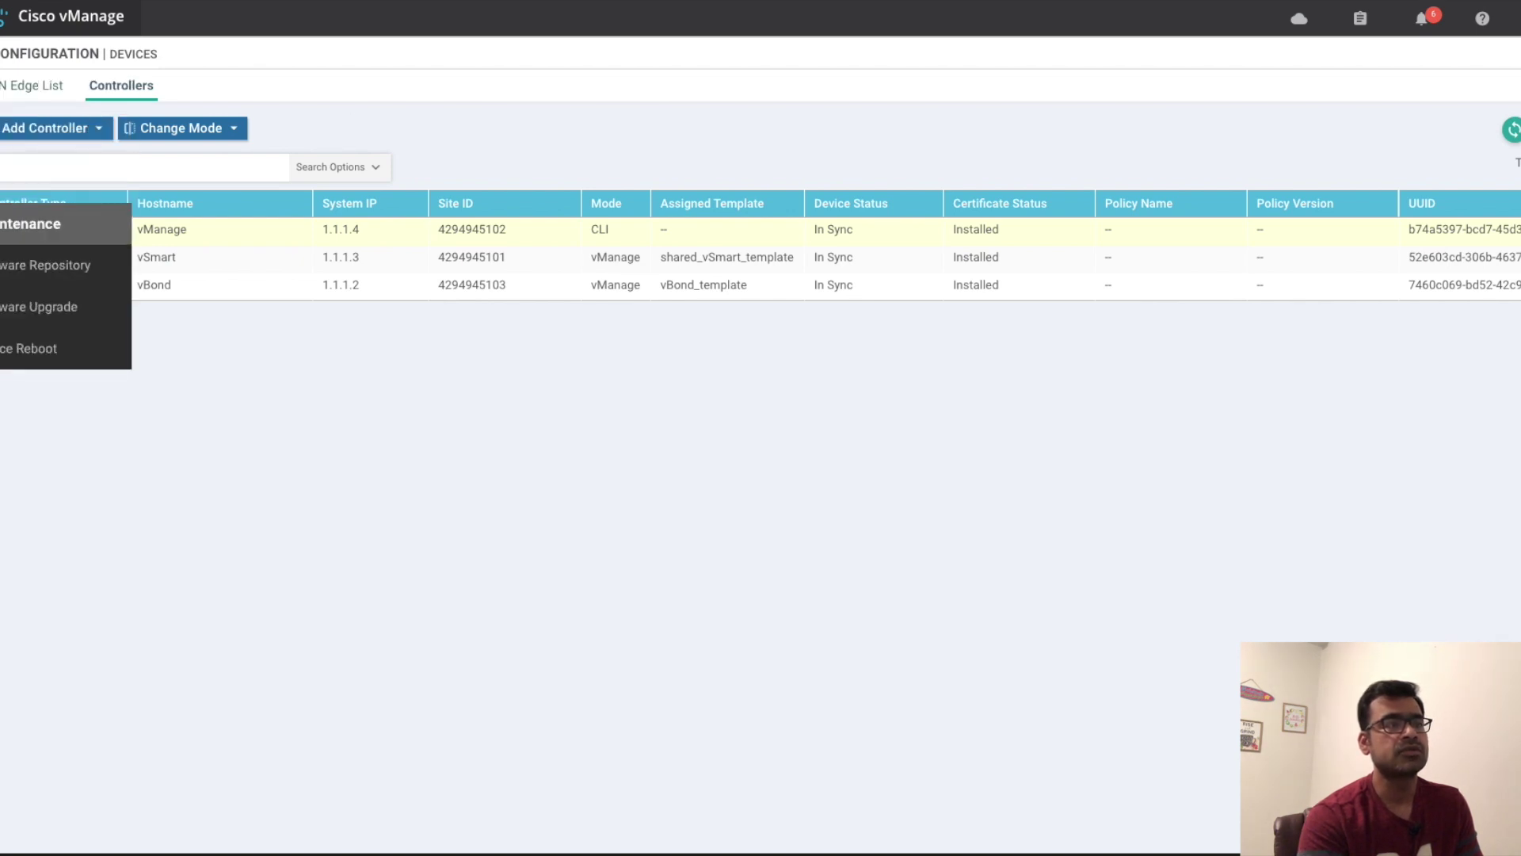
click(22, 266)
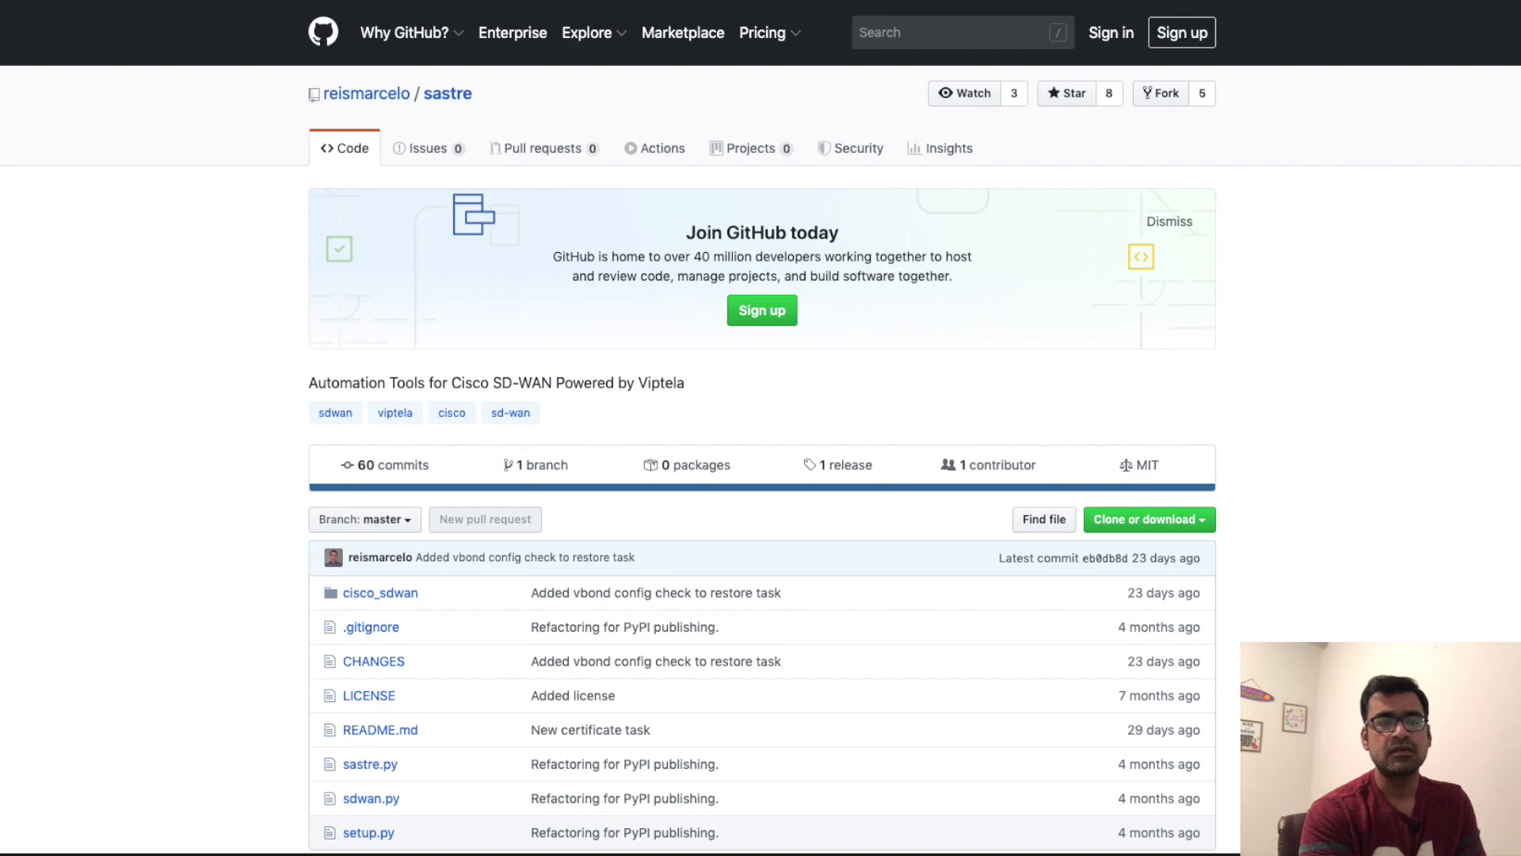
Switch to the Sublime Text notes and highlight the git clone command for the sastre repository.
key(super+Tab)
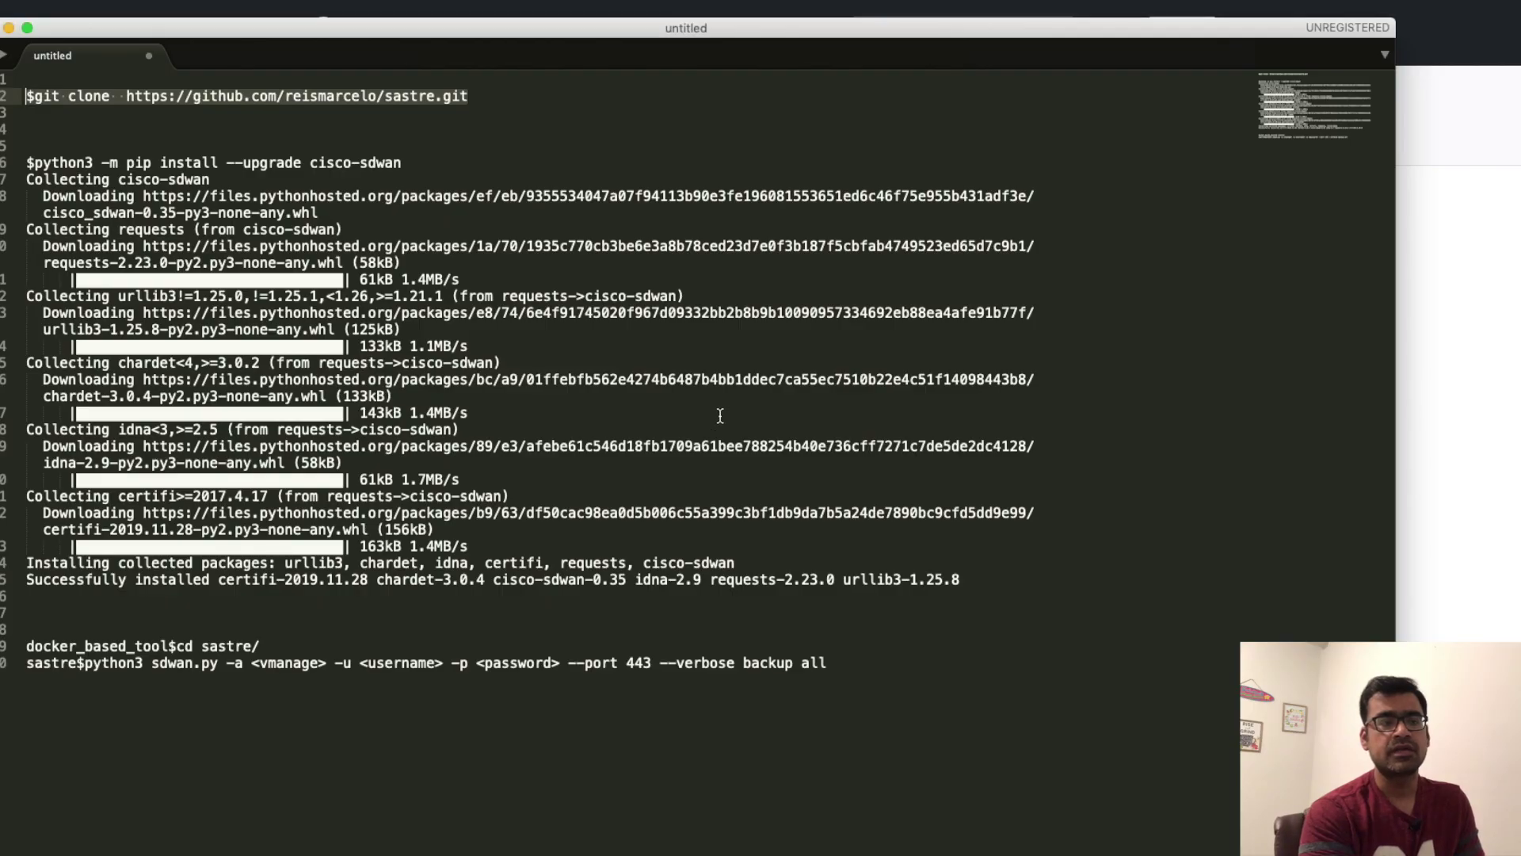
click(401, 131)
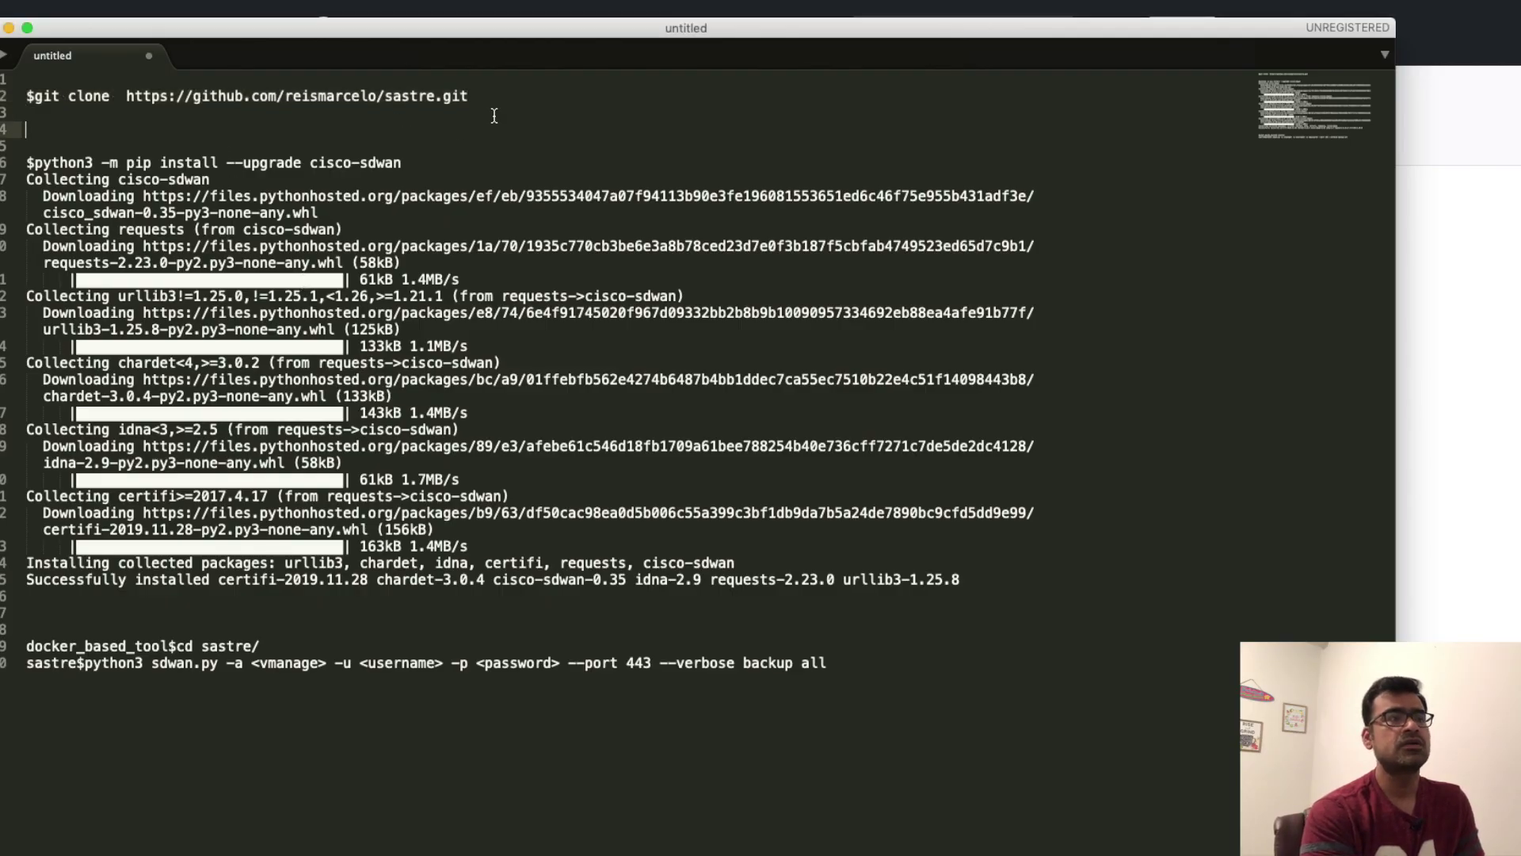
drag(475, 96, 25, 96)
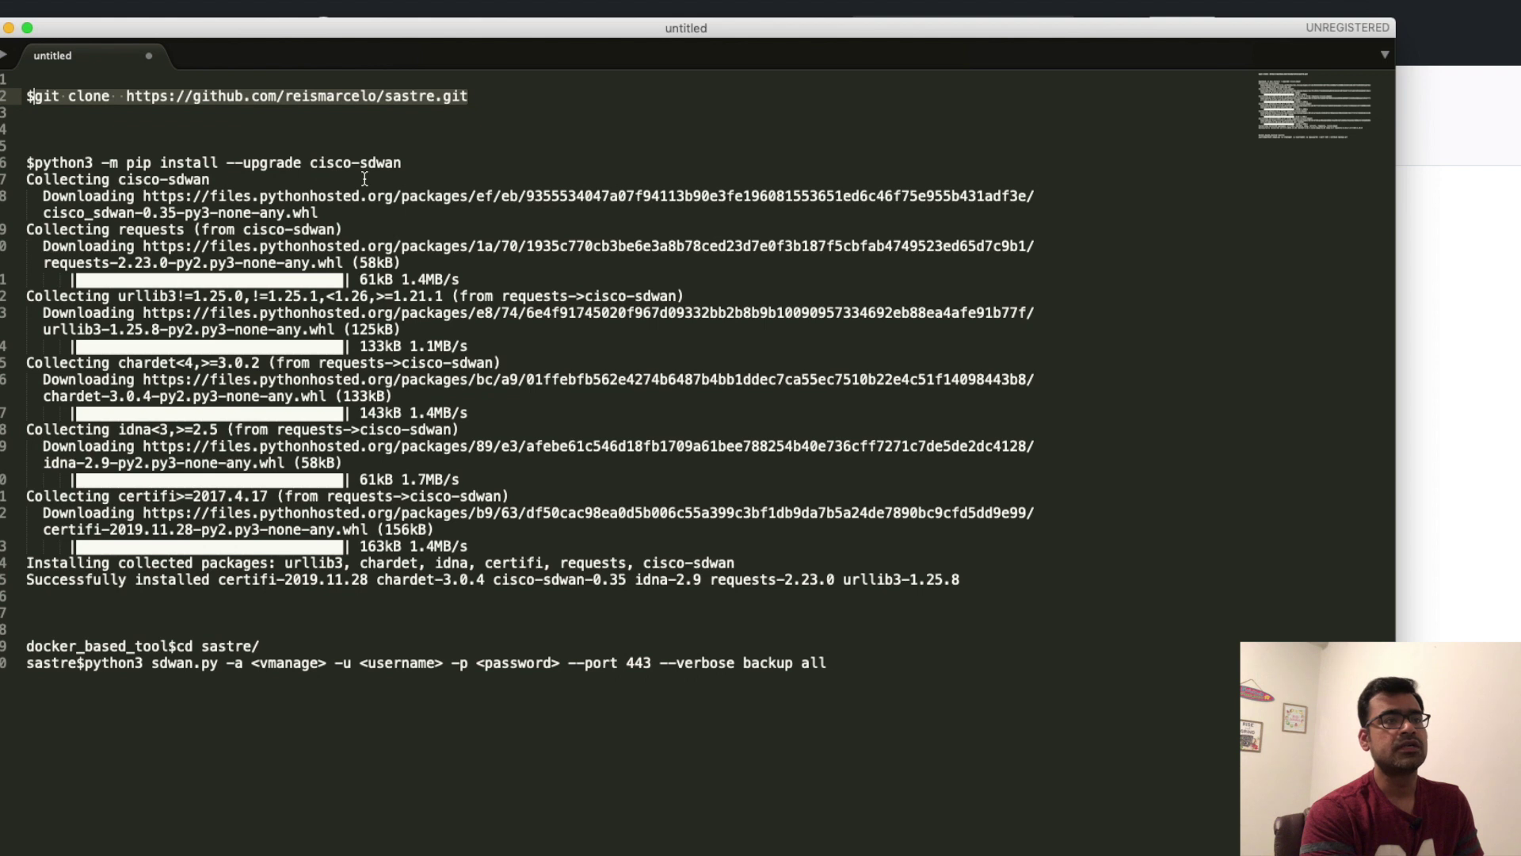
Highlight the pip install --upgrade cisco-sdwan command and review its installation output in the notes.
click(402, 163)
drag(402, 163, 132, 165)
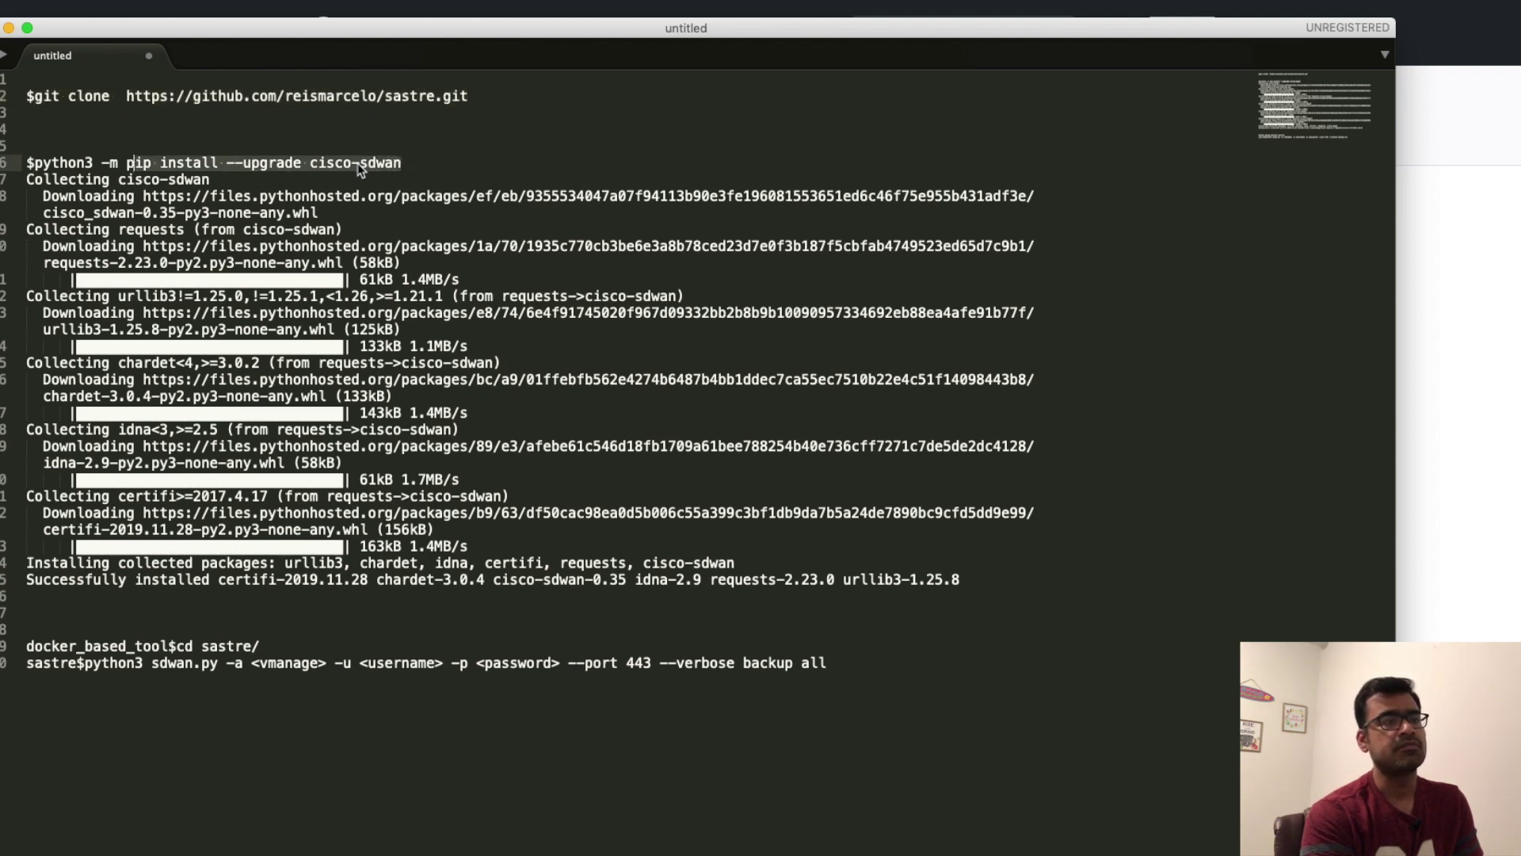
click(411, 164)
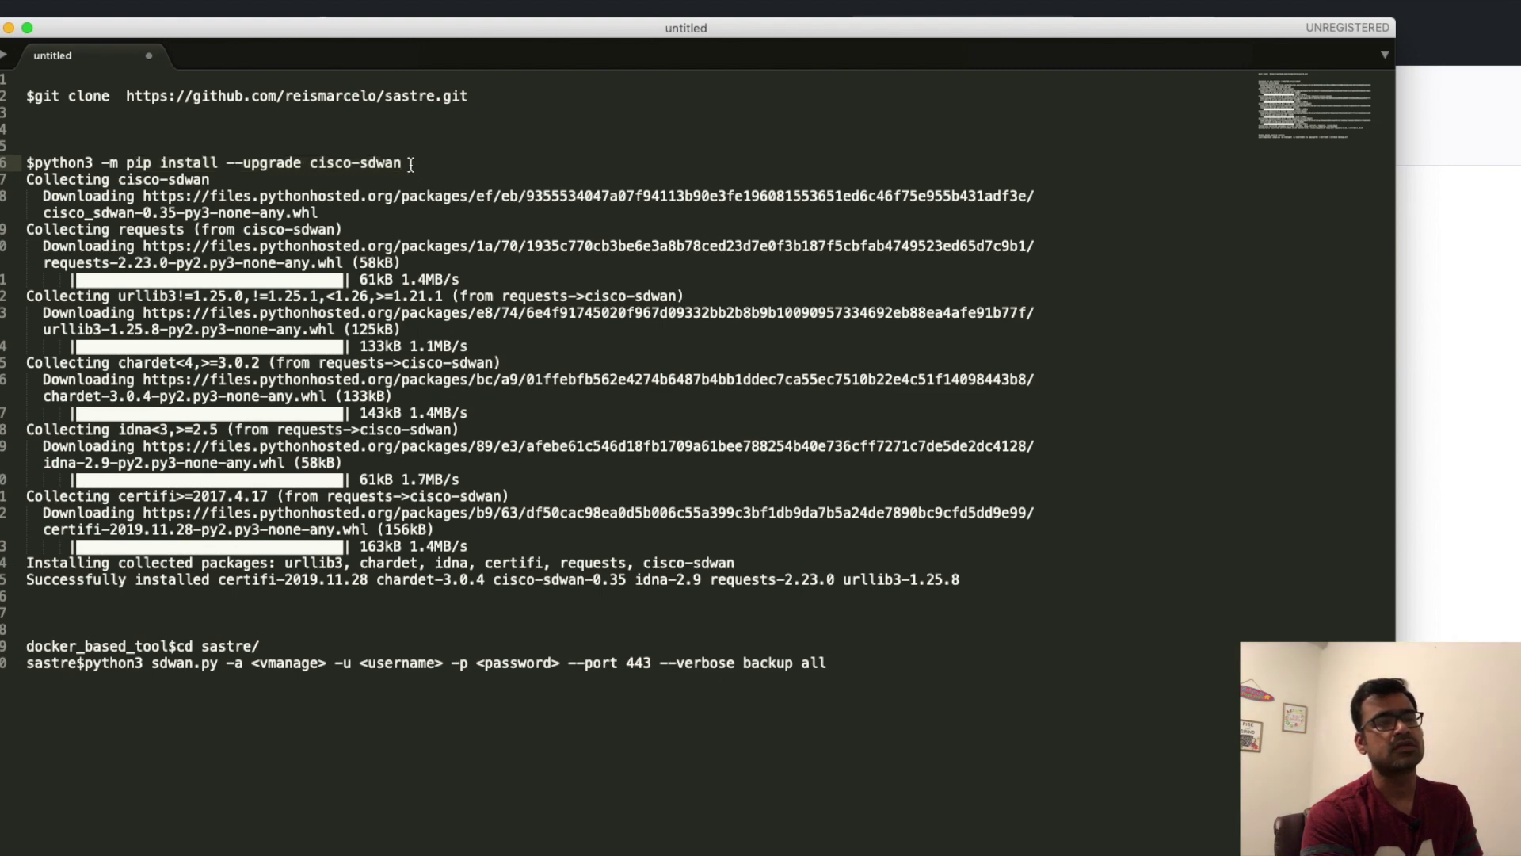
drag(35, 164, 366, 581)
click(258, 611)
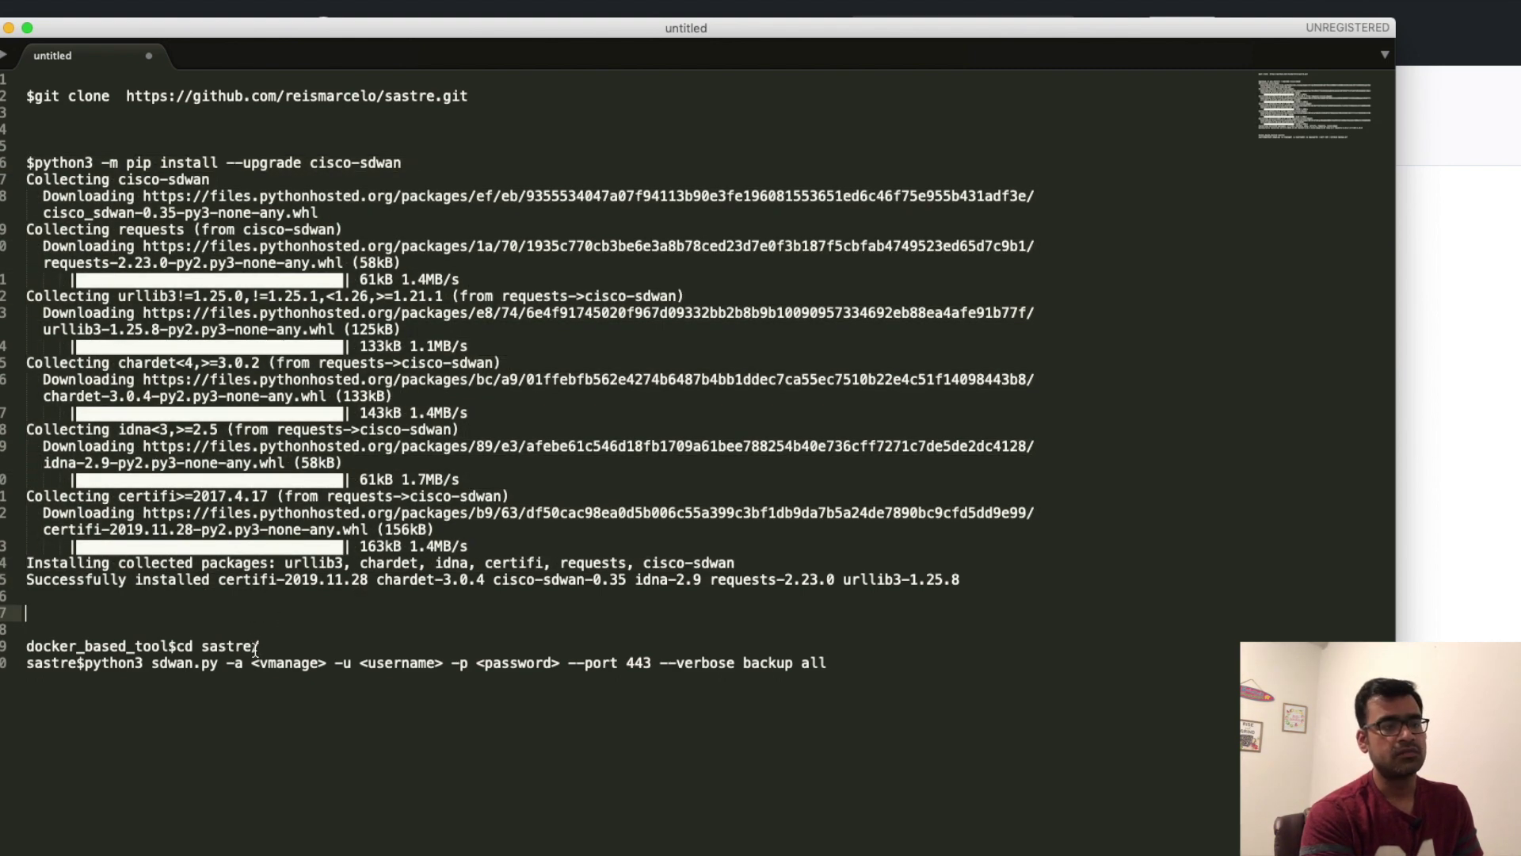
Highlight the cd sastre/ command and the python3 sdwan.py portion of the backup command in the notes.
drag(267, 646, 179, 645)
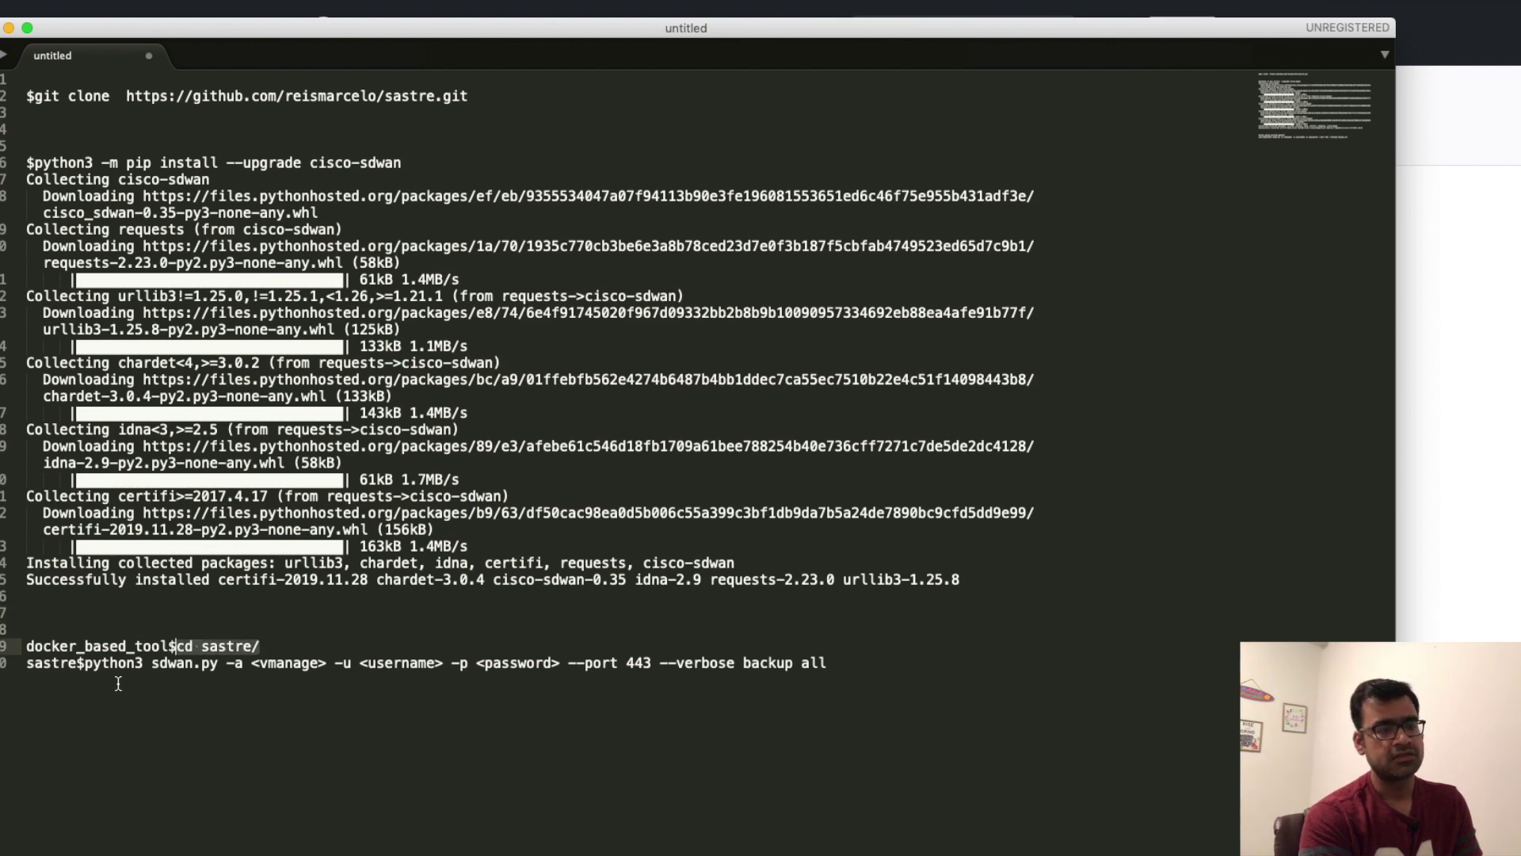
drag(83, 664, 218, 670)
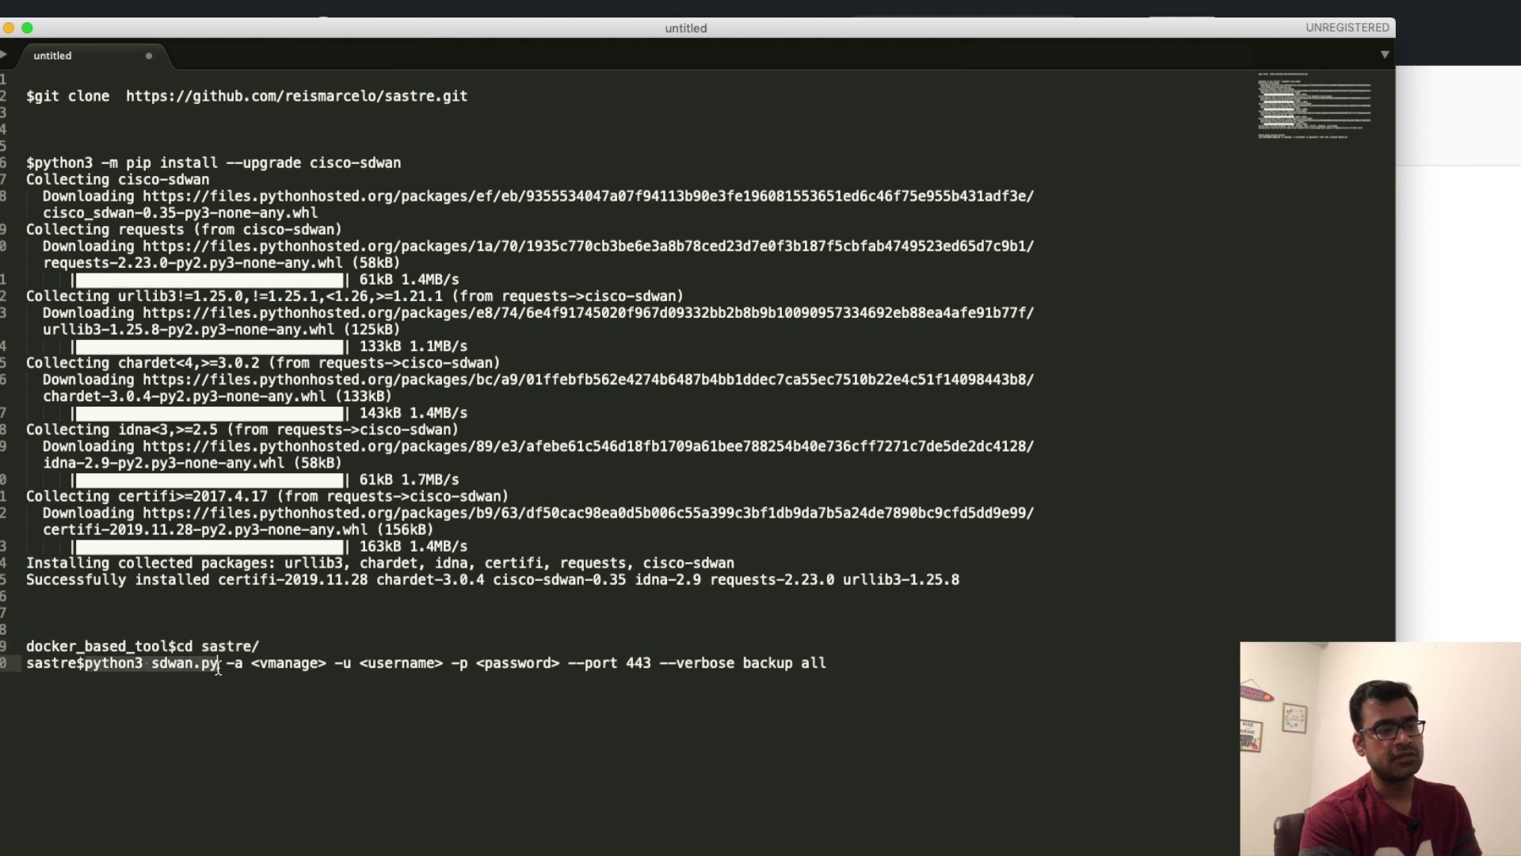
click(262, 647)
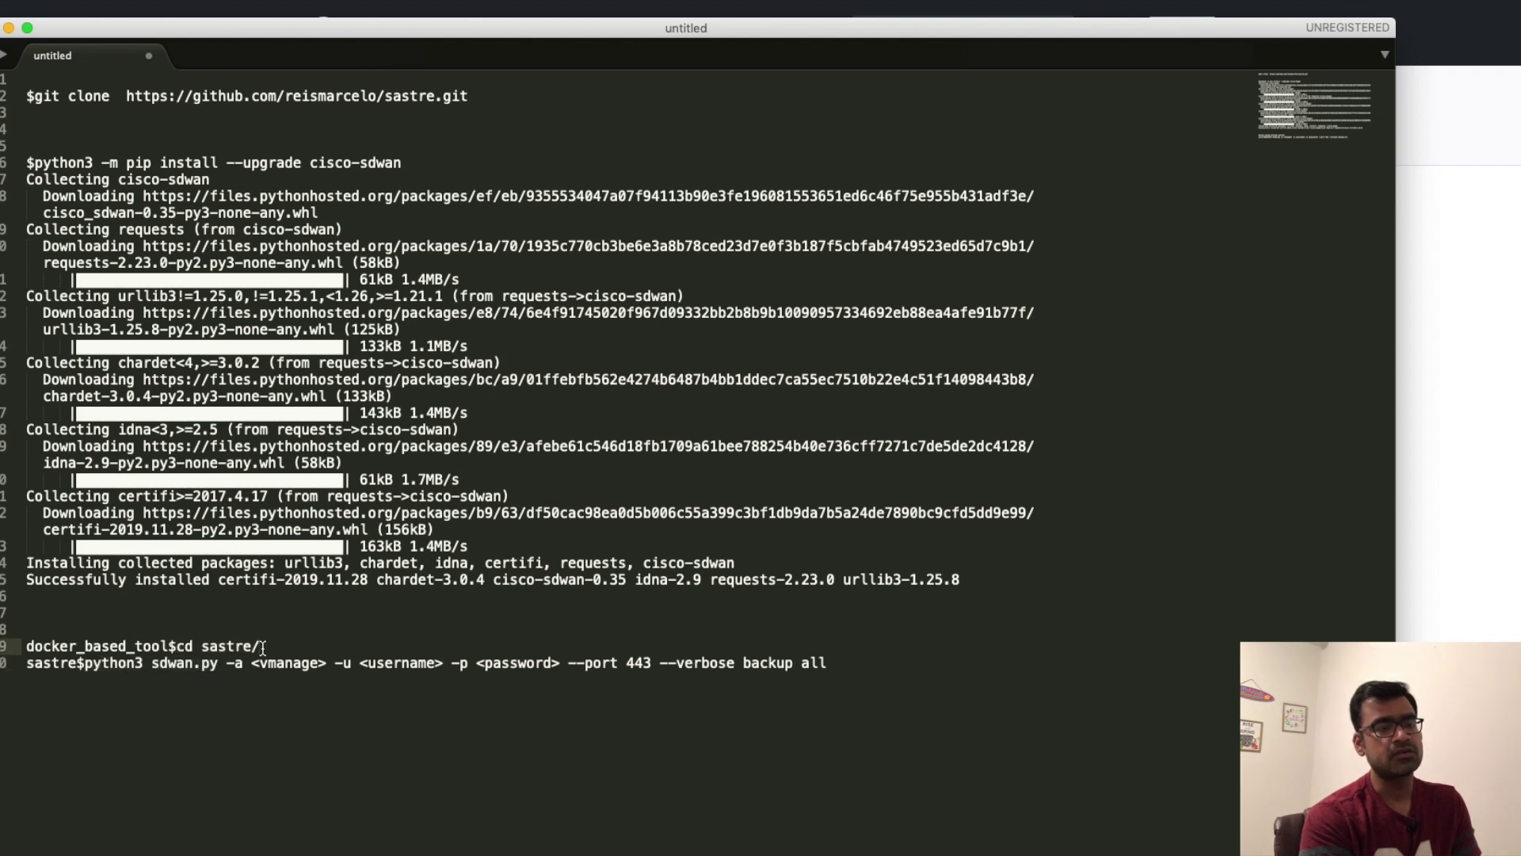
drag(217, 665, 153, 665)
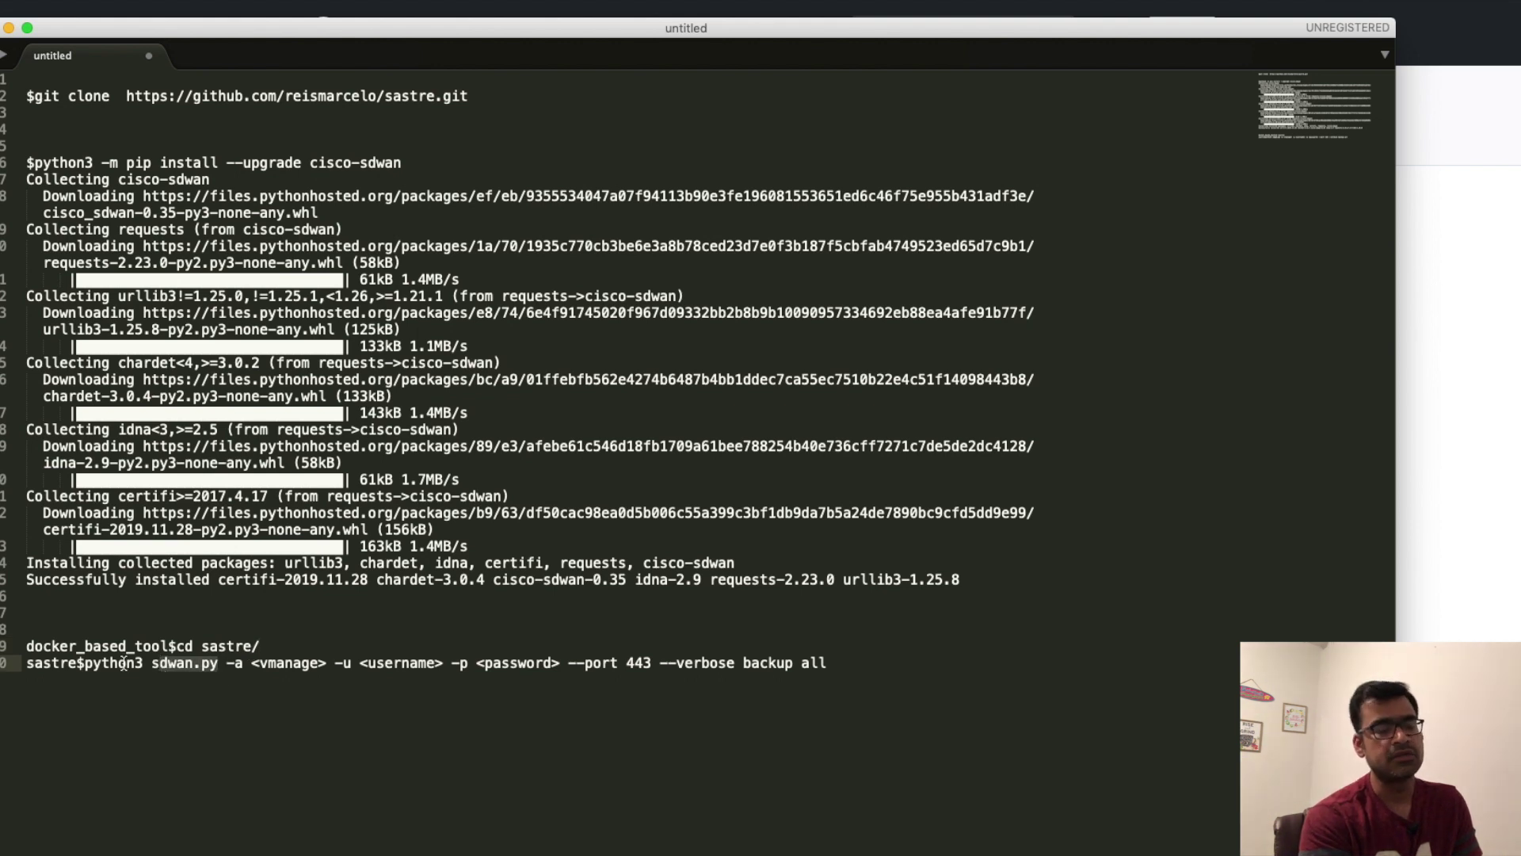
key(shift+Right)
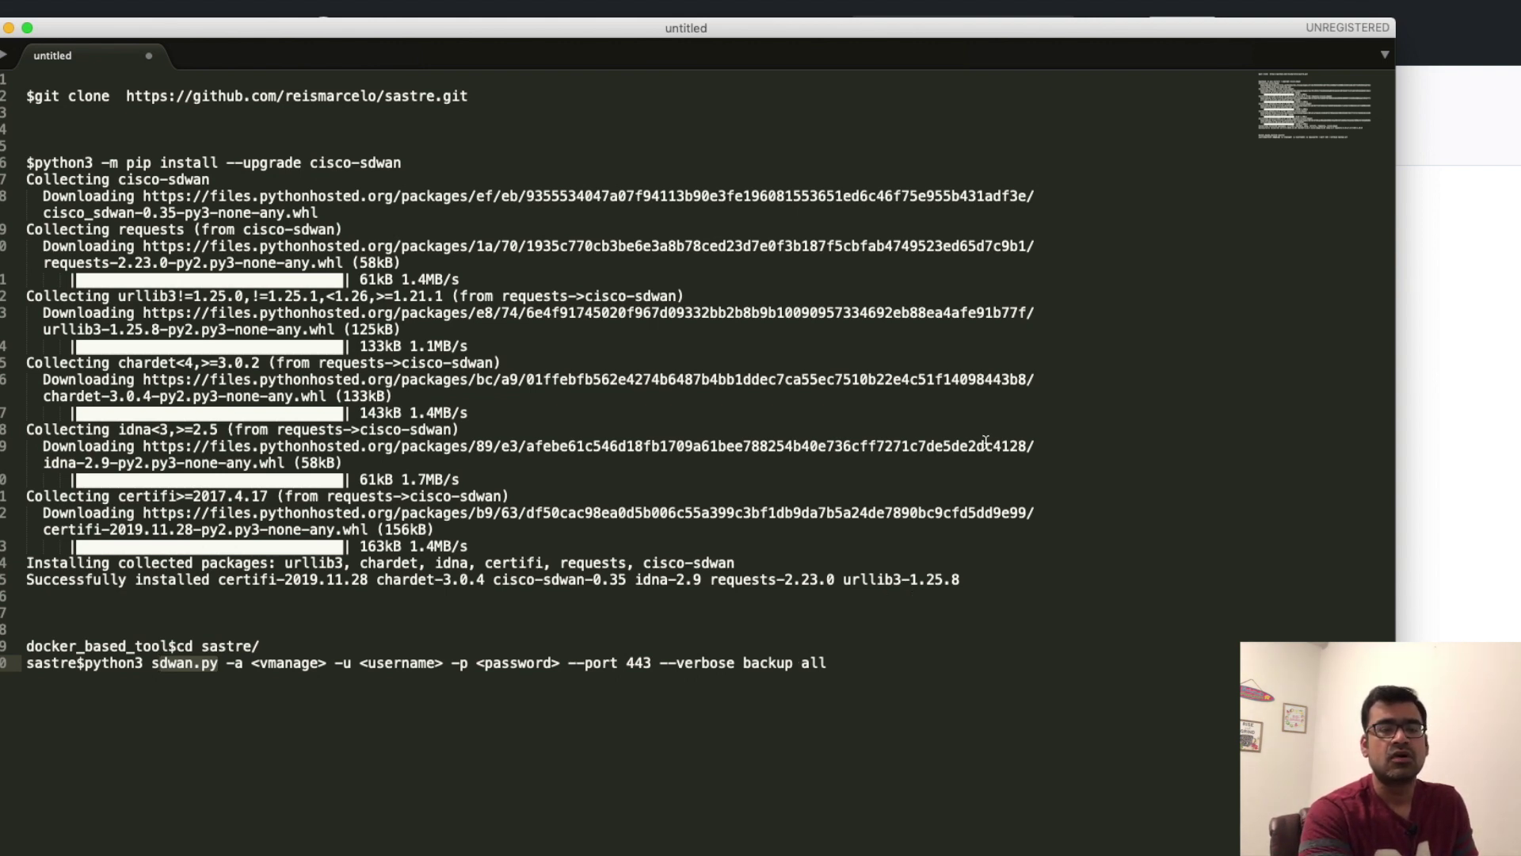
Switch to Cisco vManage and review the Controller and vManage device lists on the Software Upgrade page.
click(1435, 282)
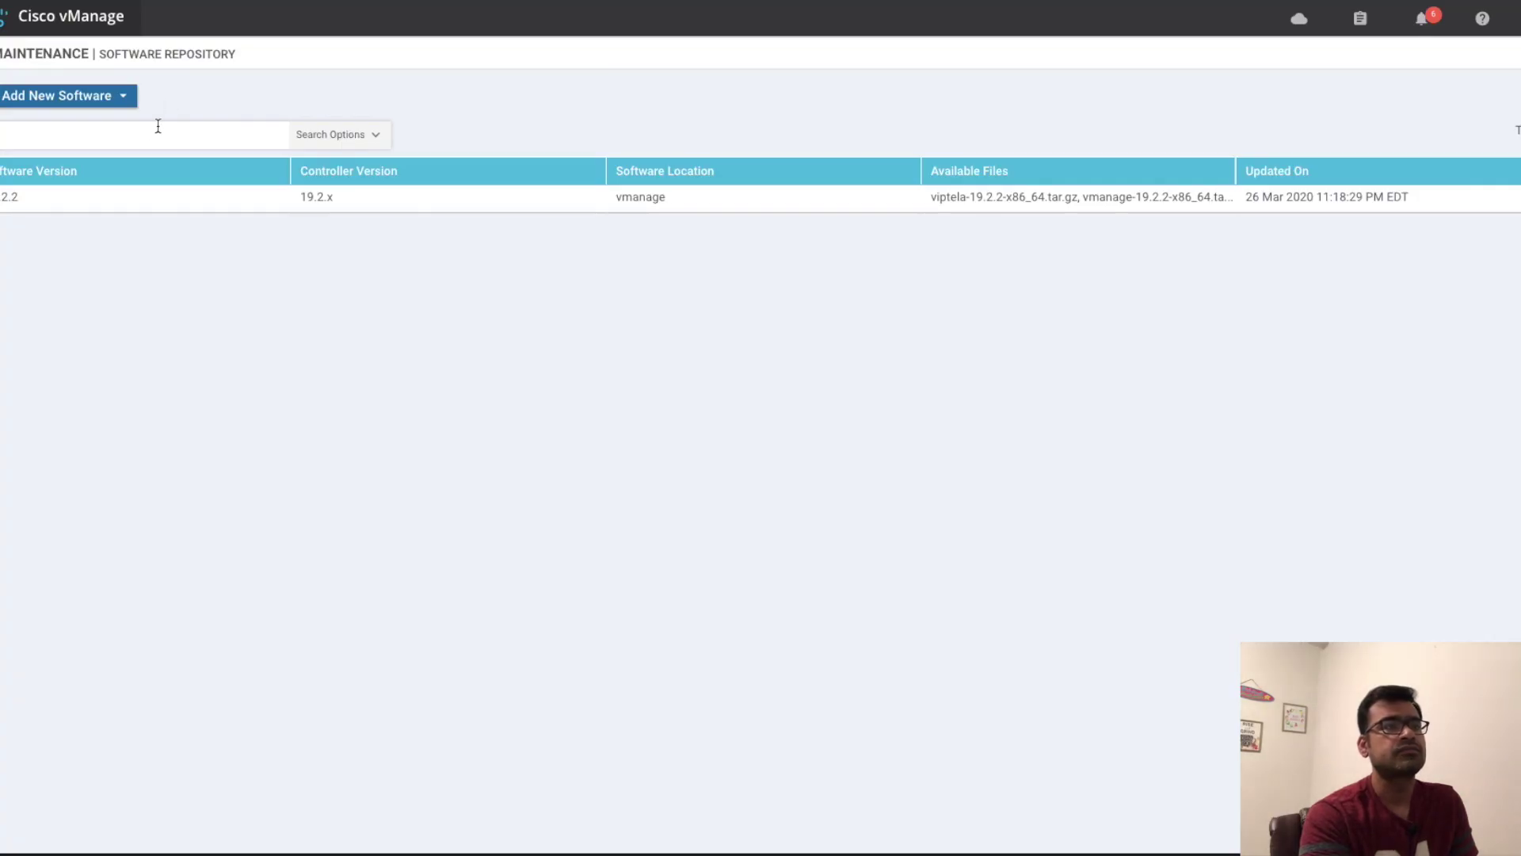
mouse_move(1, 223)
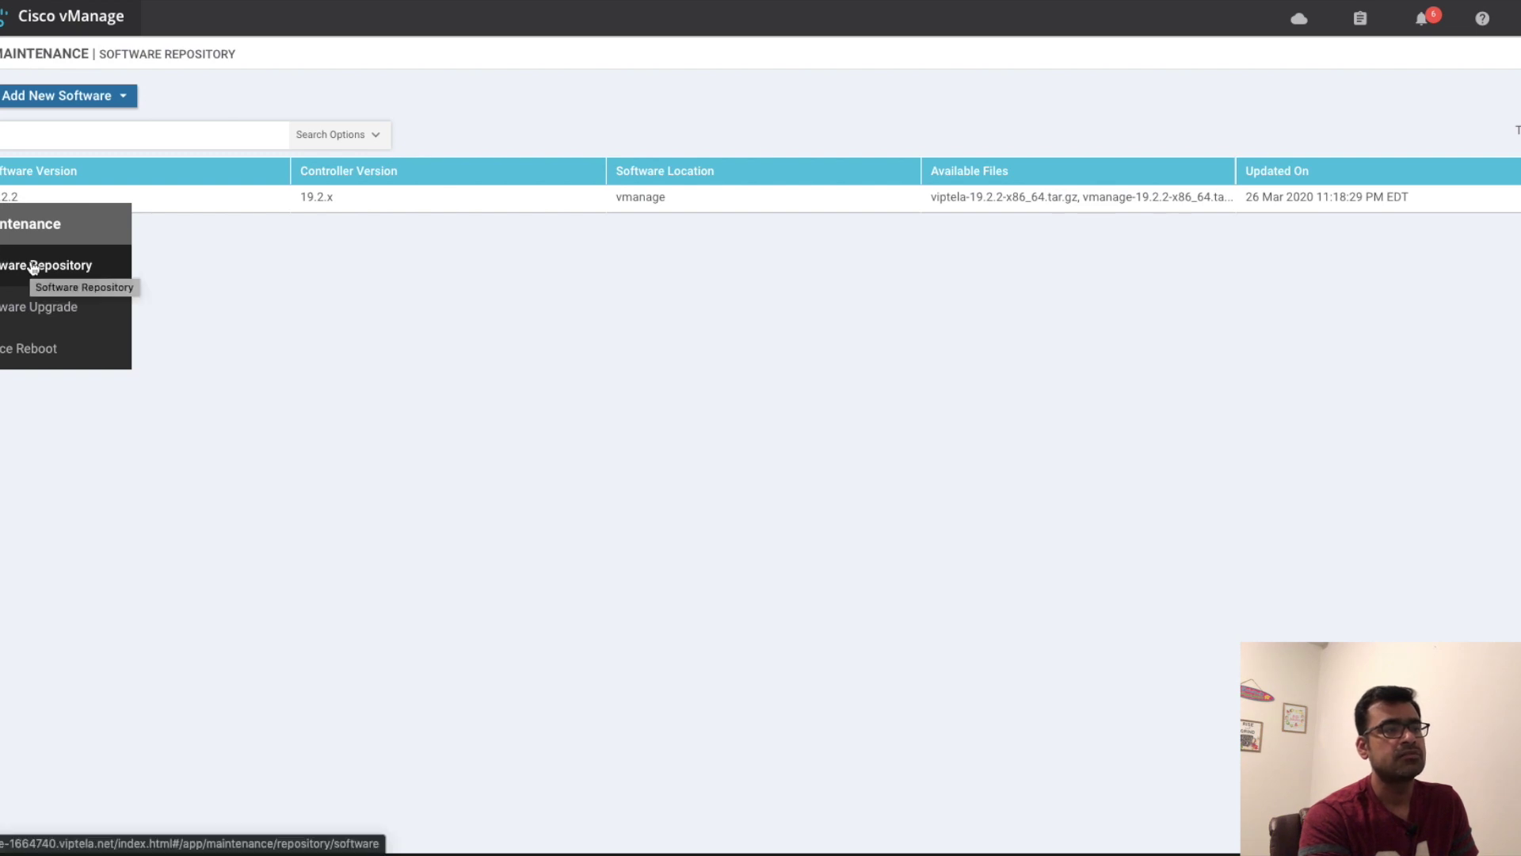
click(33, 309)
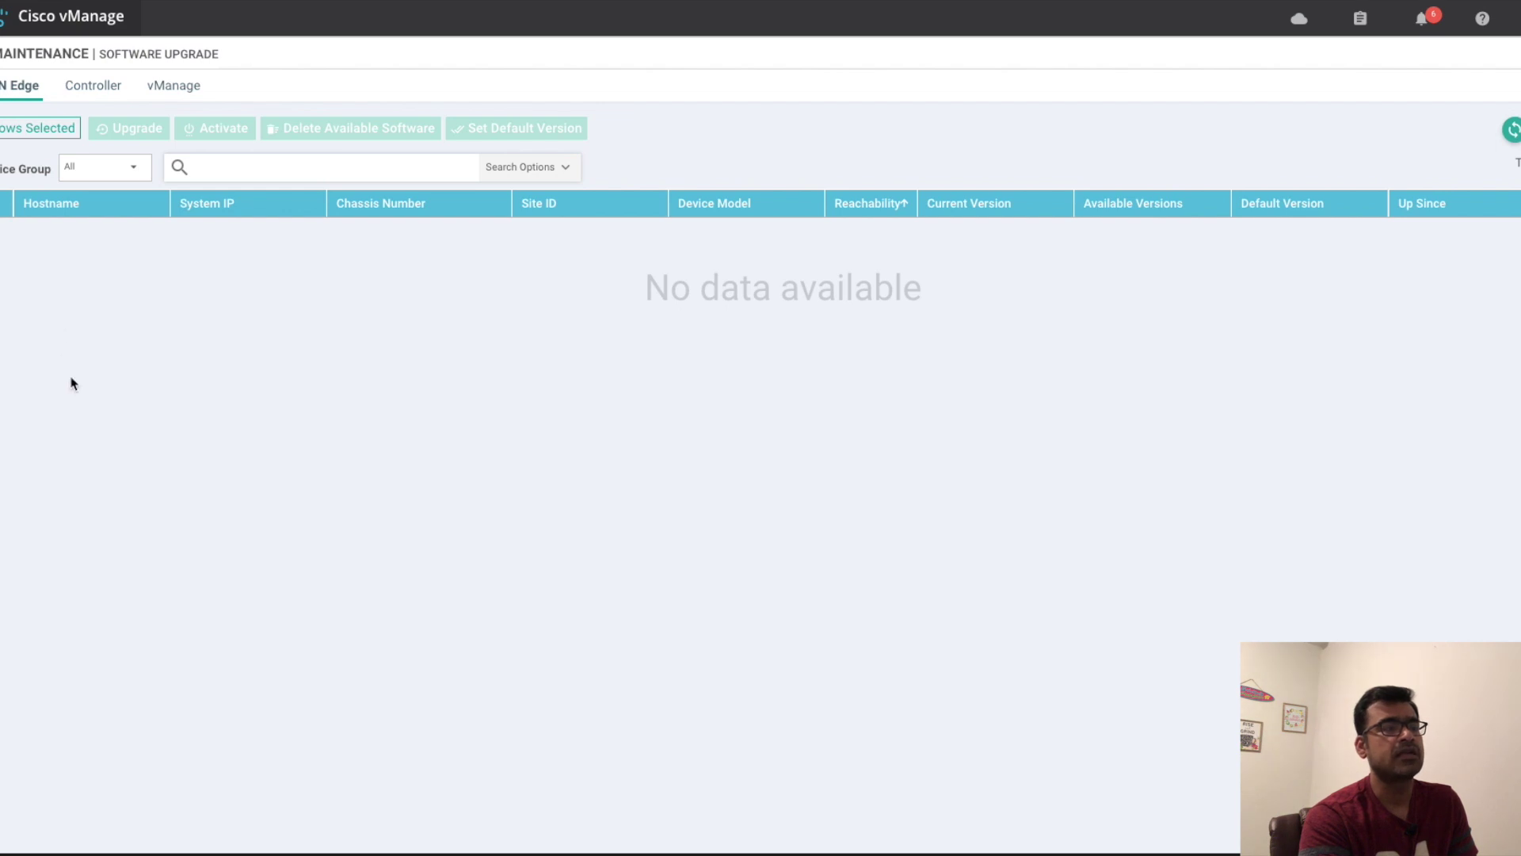
click(93, 89)
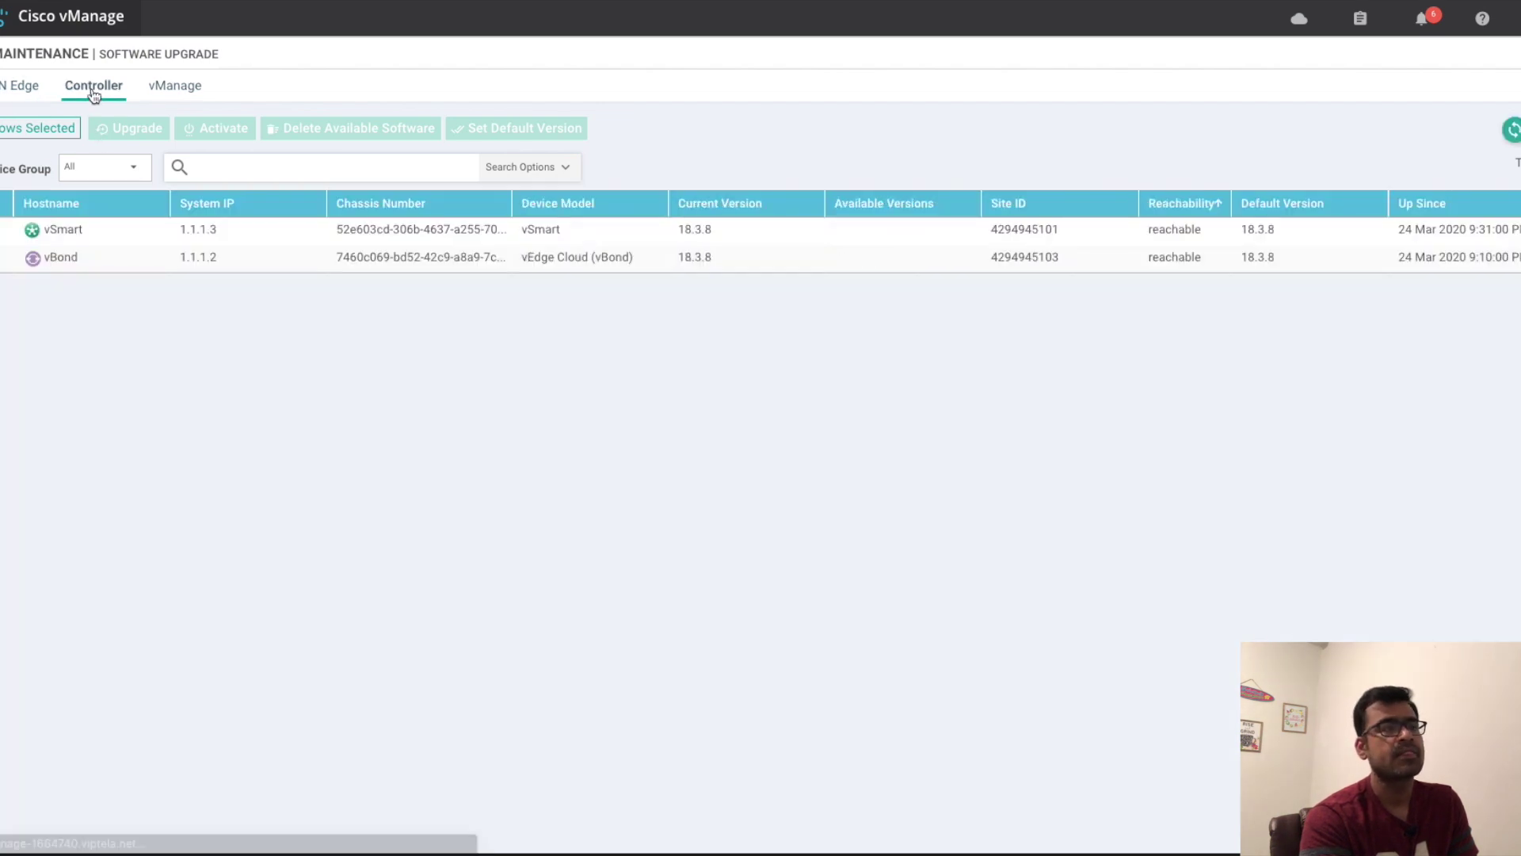
click(185, 89)
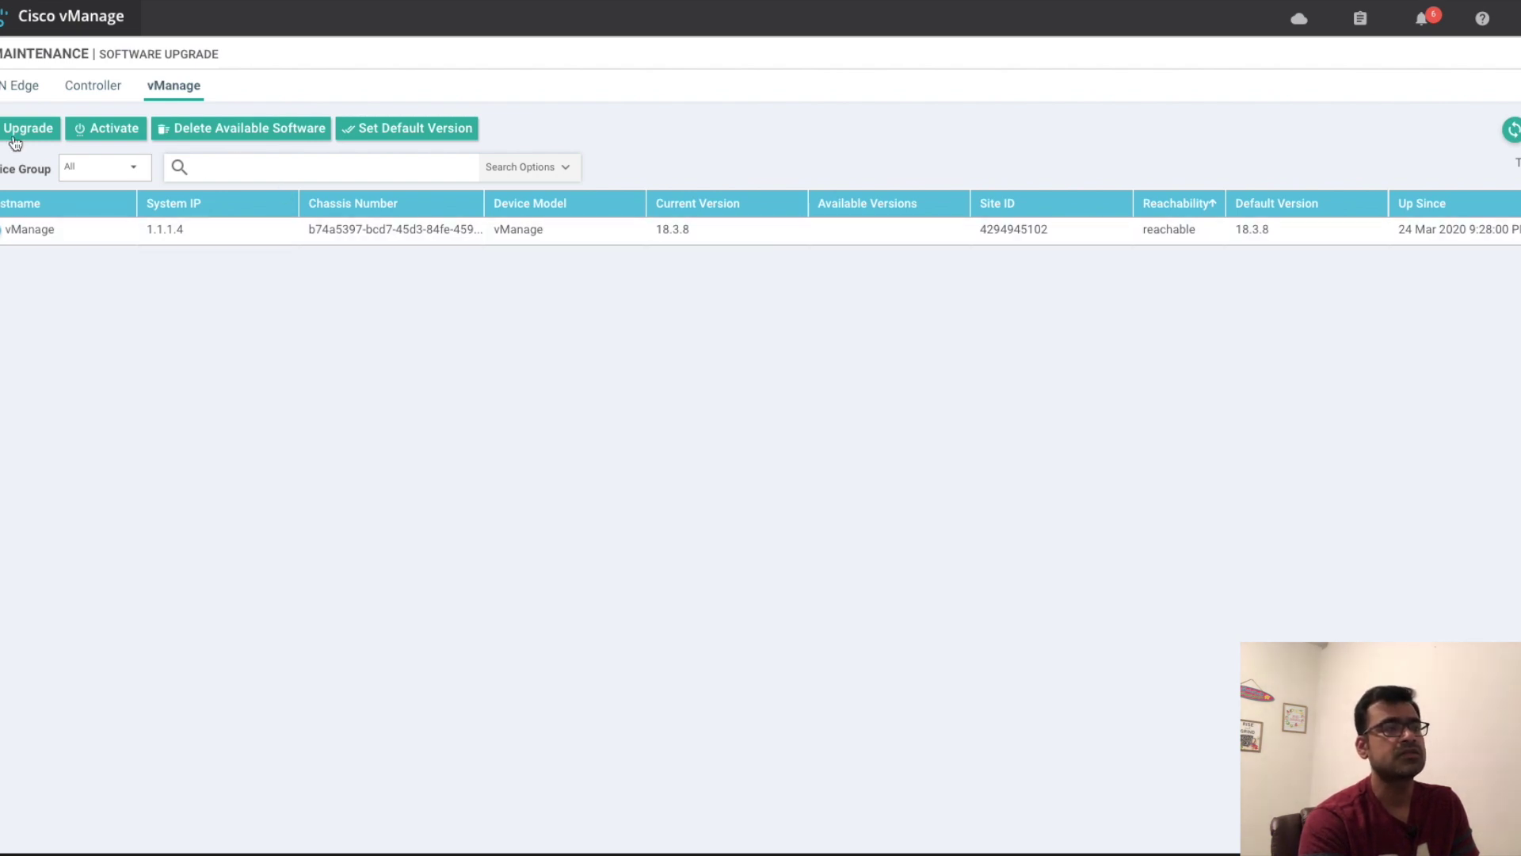
Install software version 19.2.2 on the vManage controller, using vManage as the image source.
click(24, 139)
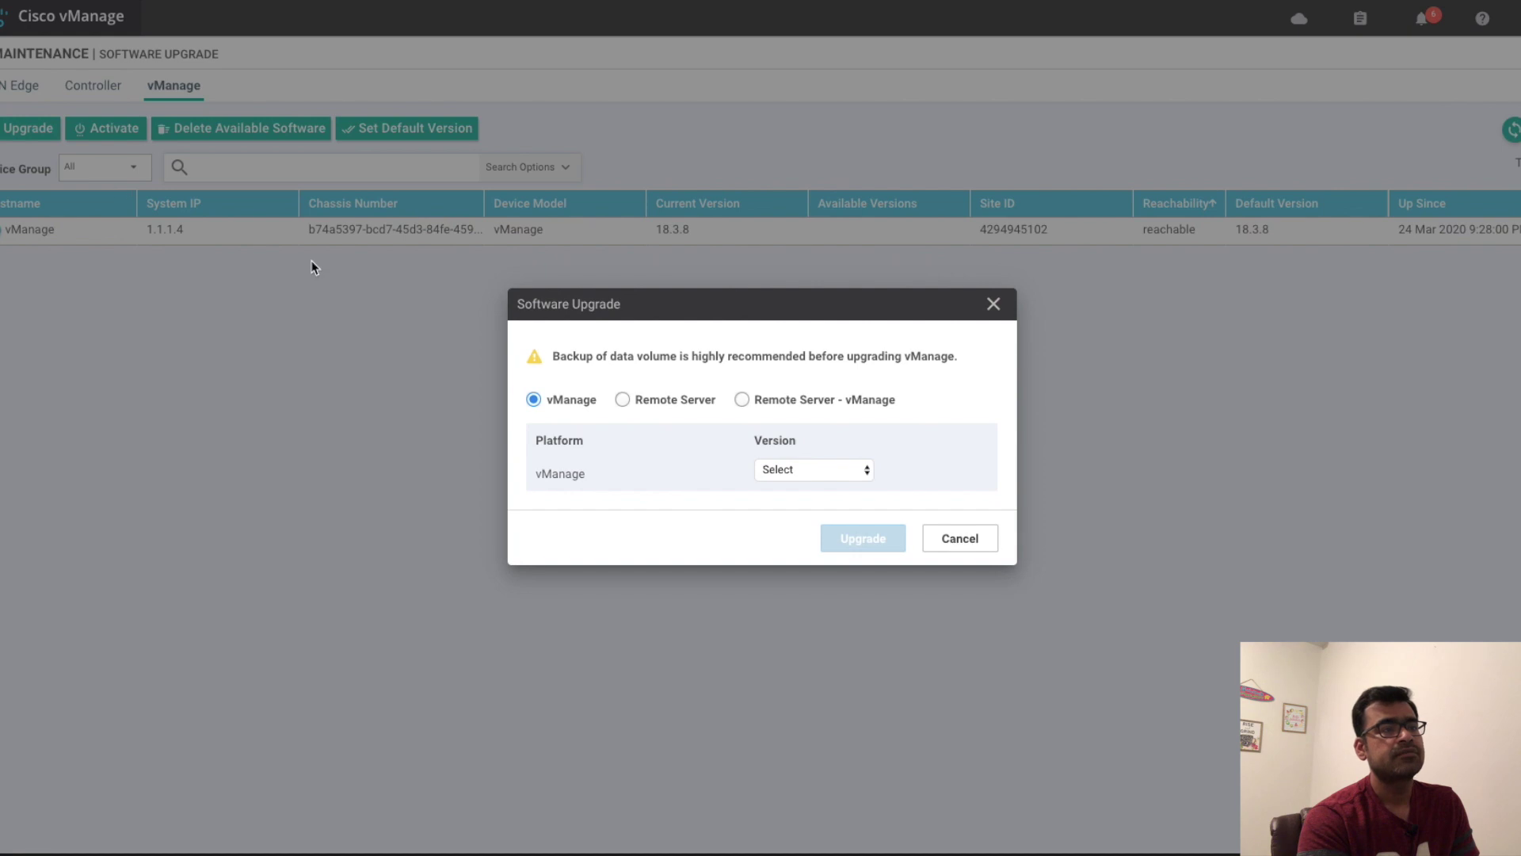
click(944, 543)
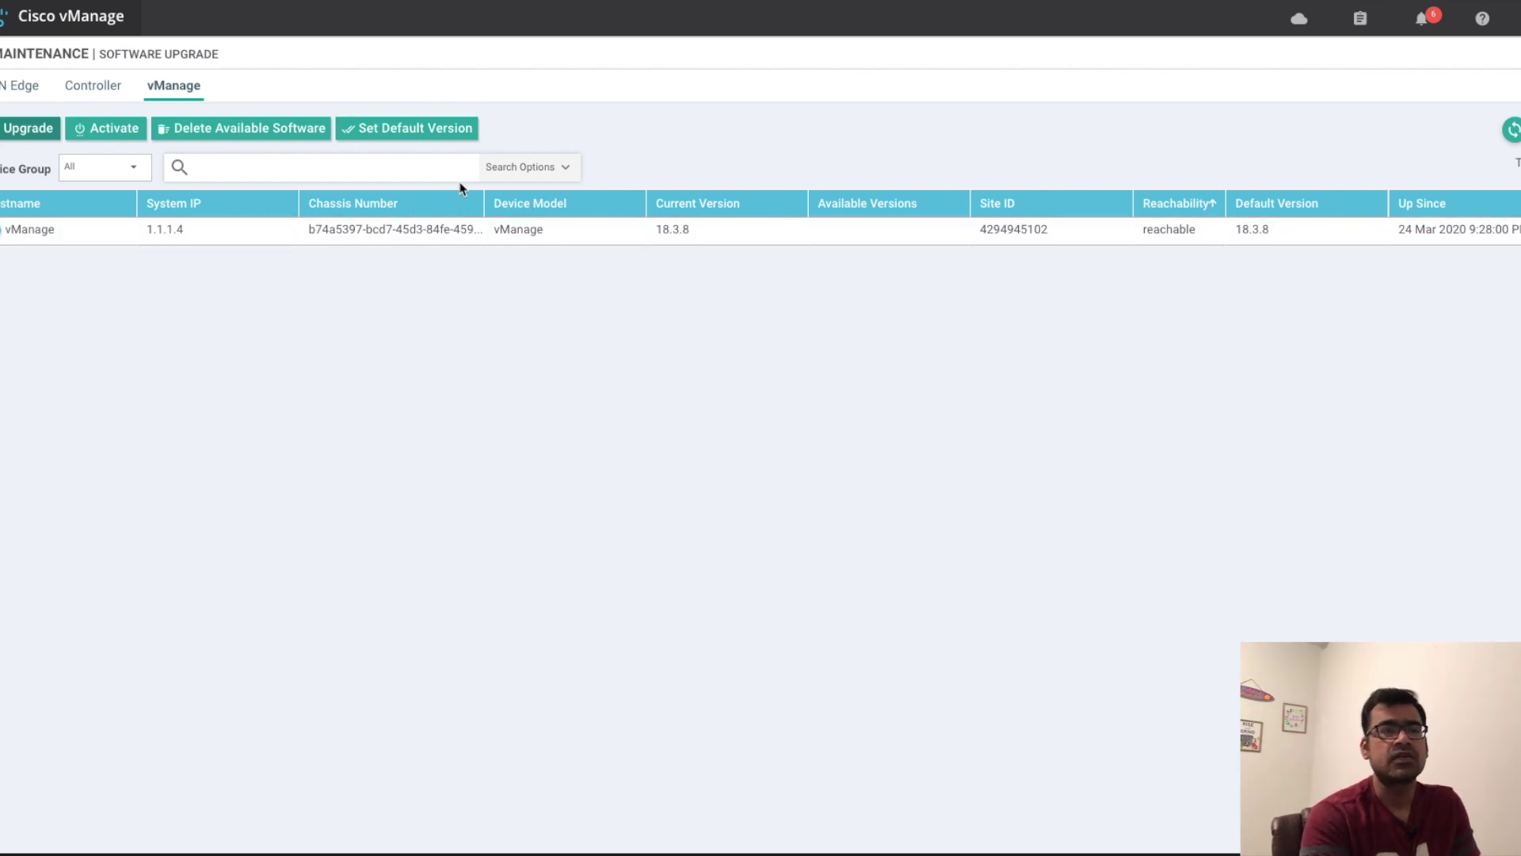
click(14, 134)
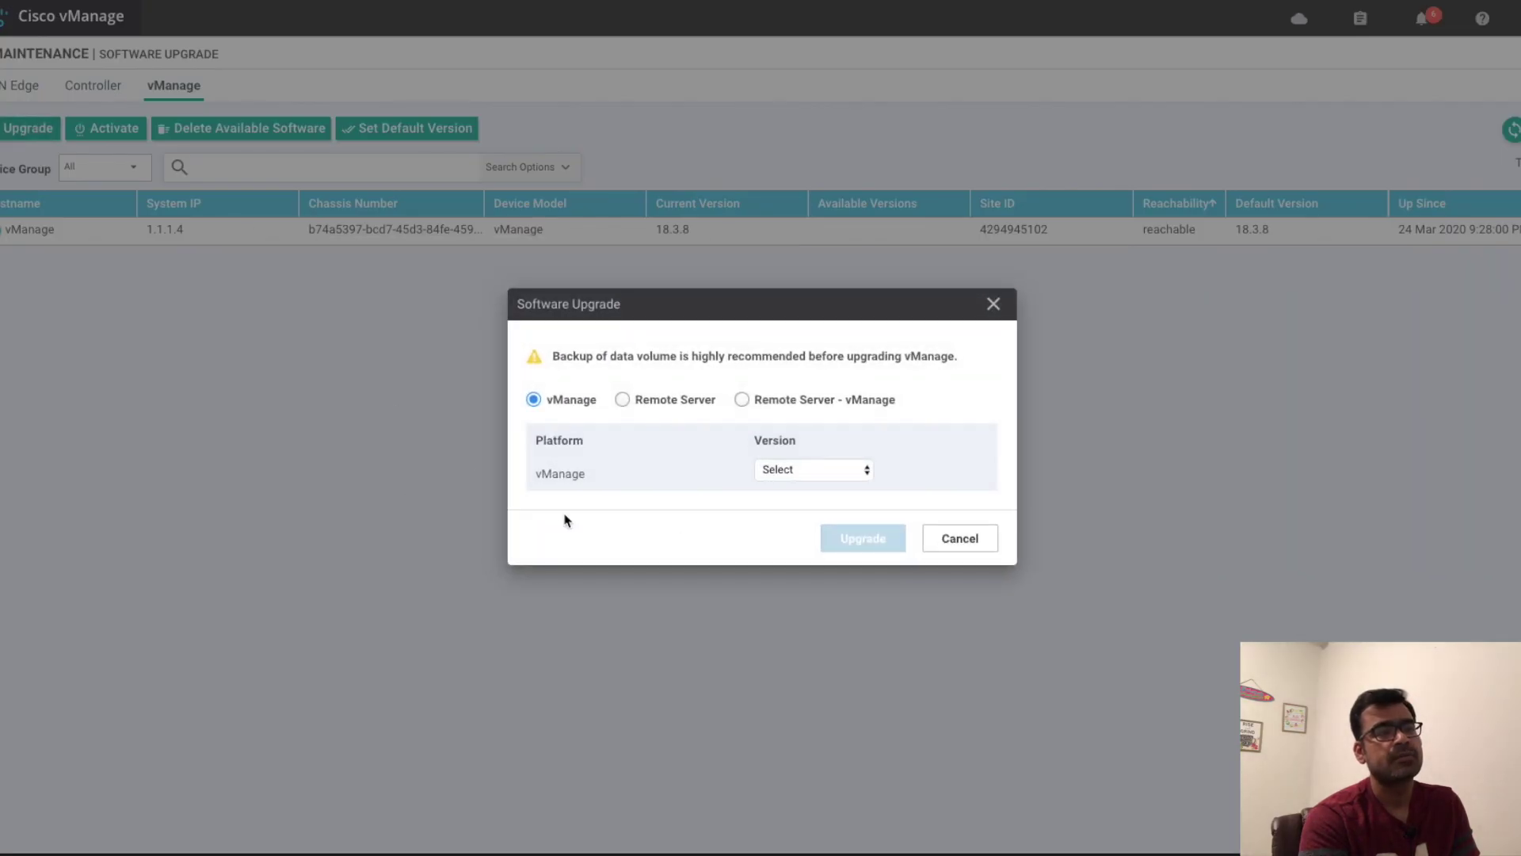
click(855, 472)
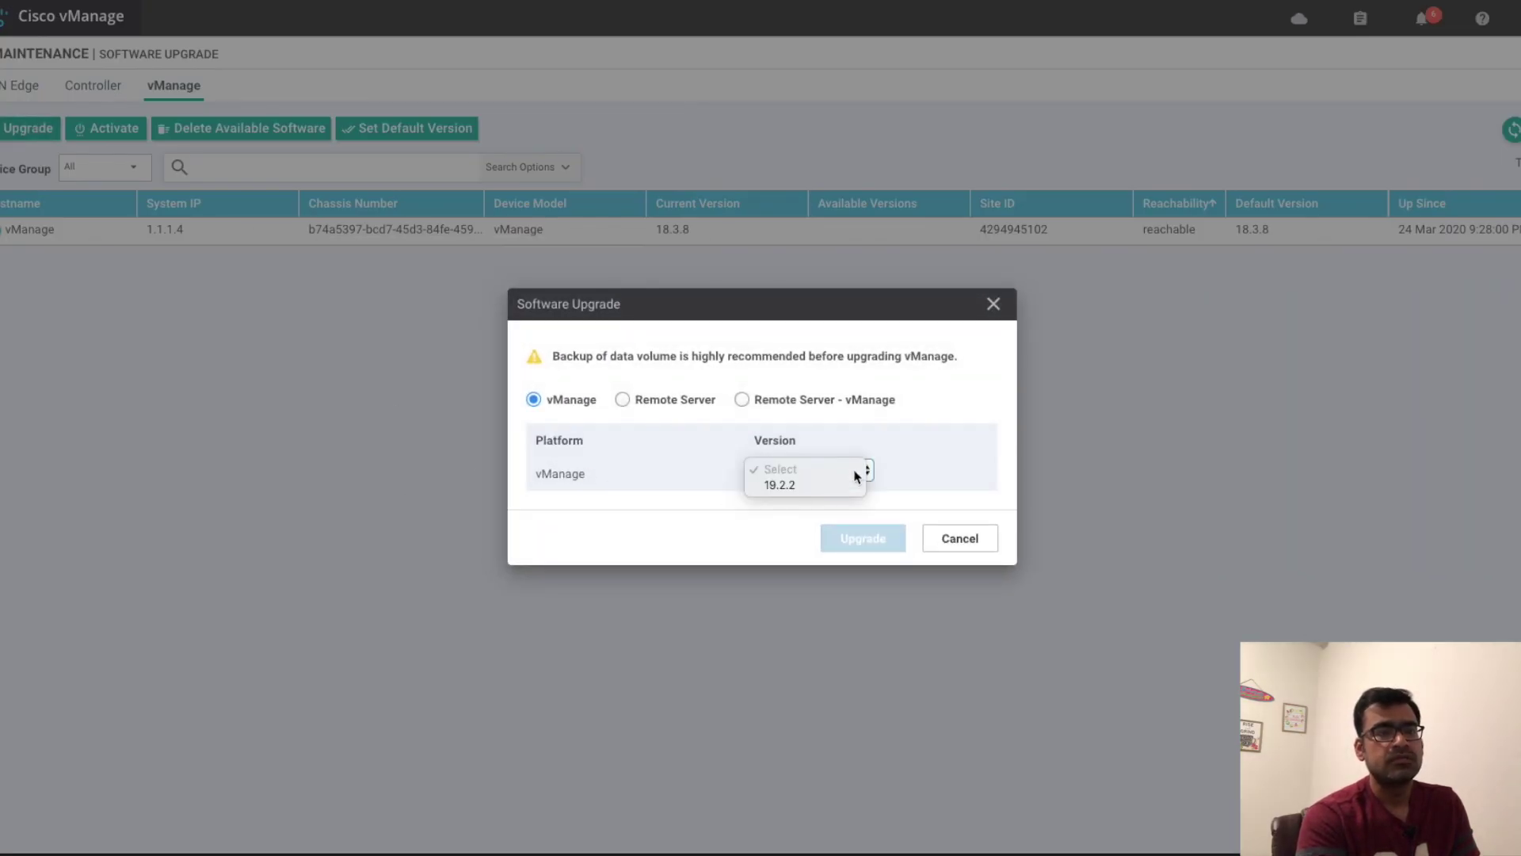
click(814, 484)
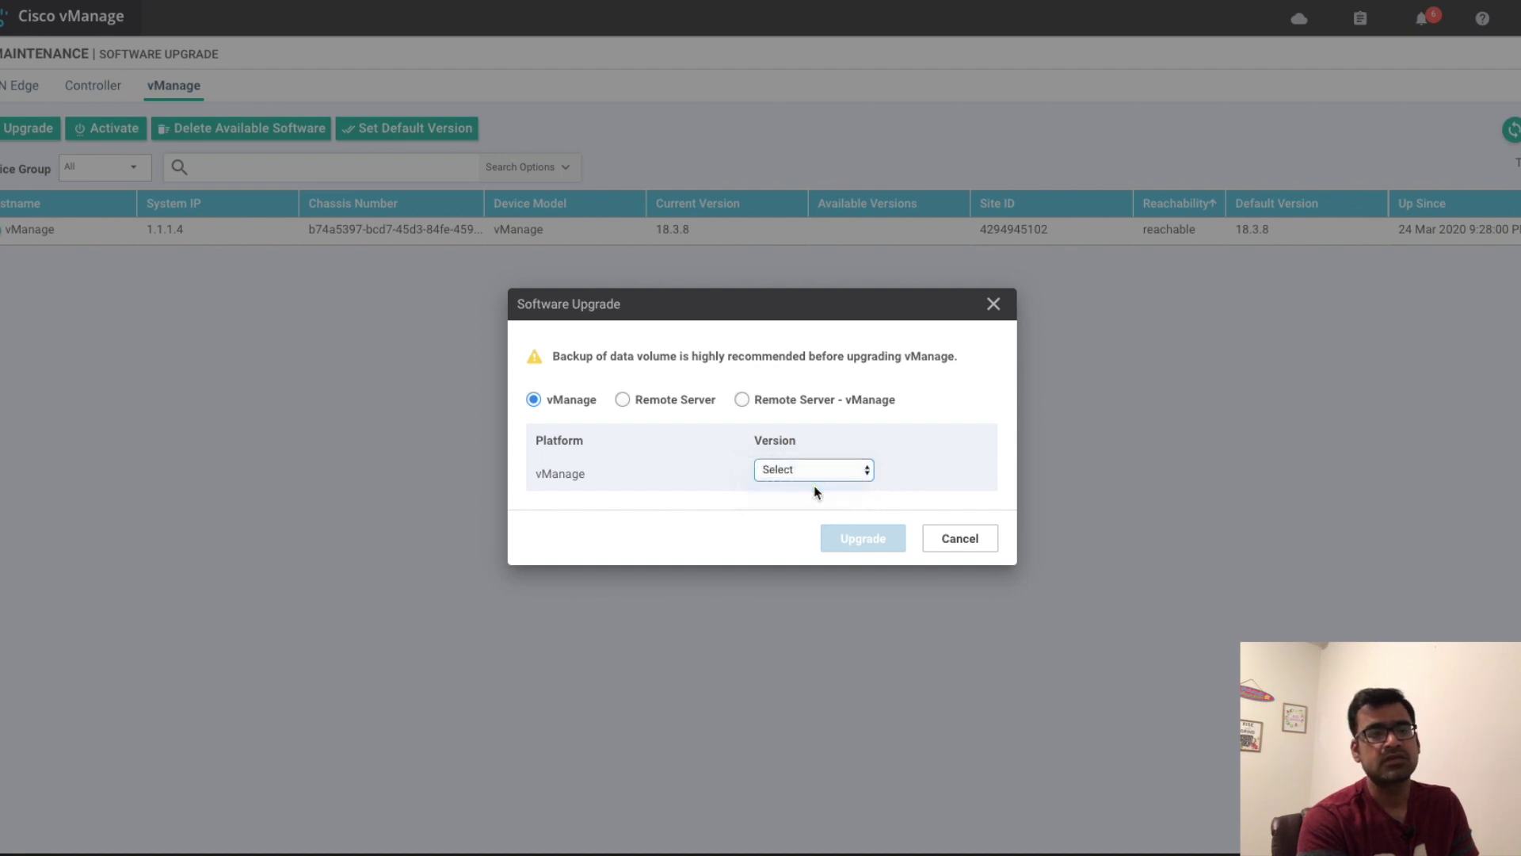
click(860, 545)
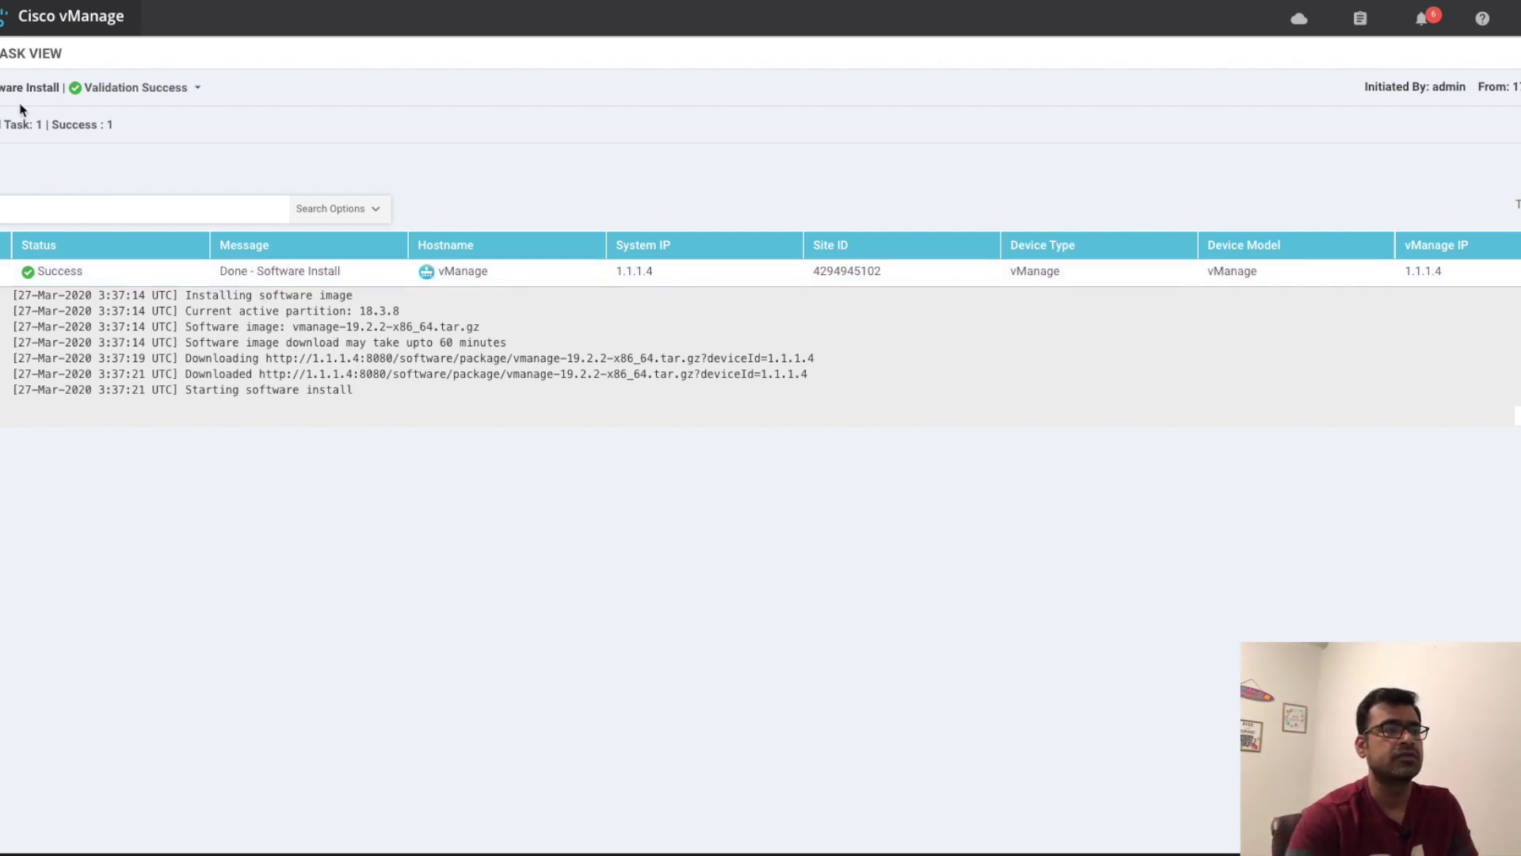
Return to the vManage list in Software Upgrade and activate version 19.2.2 on the vManage controller.
mouse_move(2, 265)
mouse_move(1, 223)
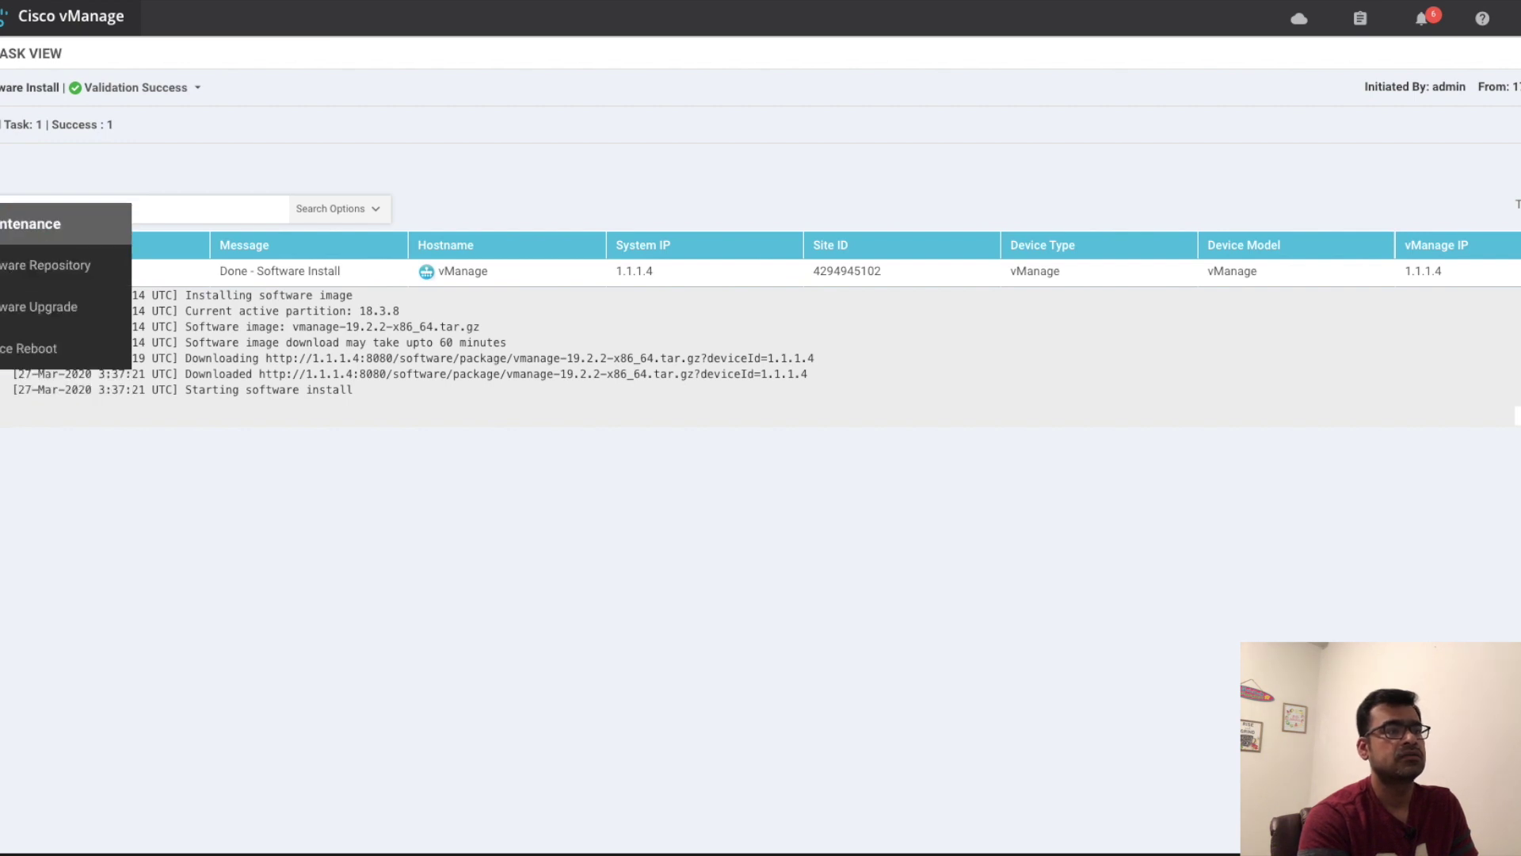
click(6, 306)
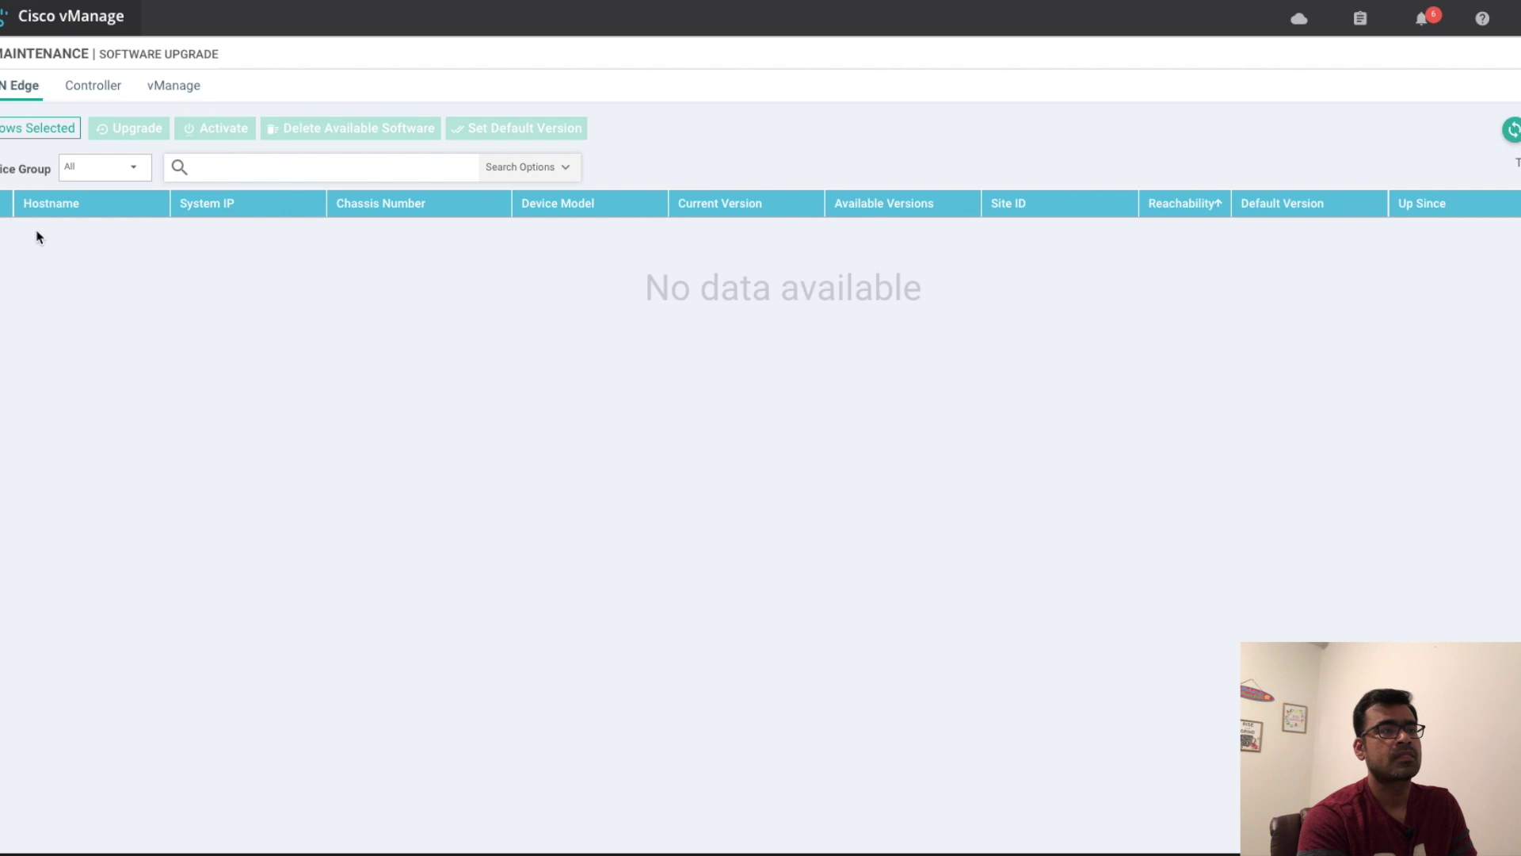
click(171, 89)
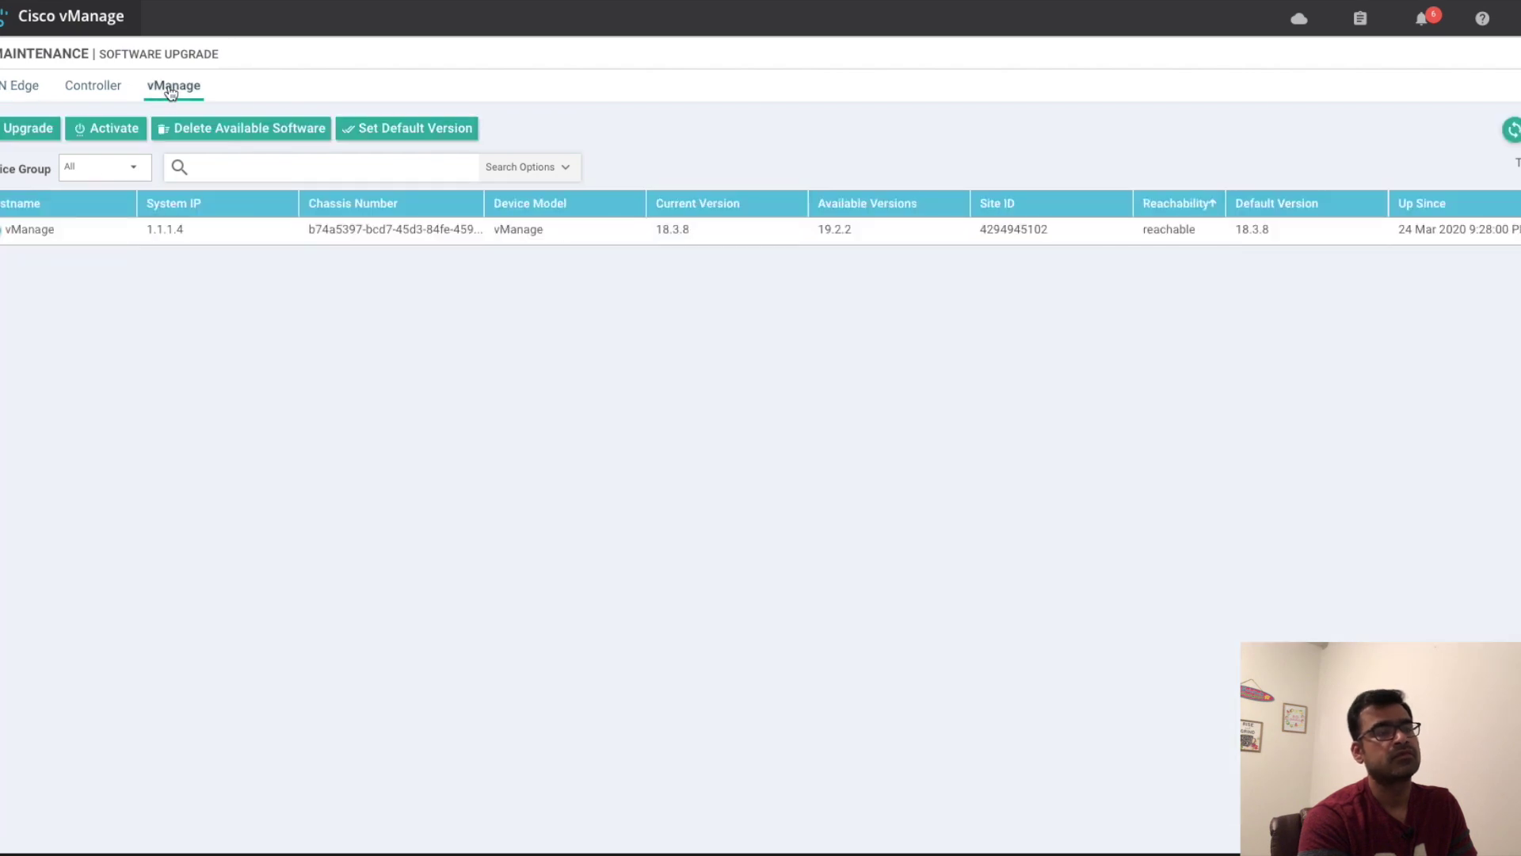
click(124, 137)
click(857, 458)
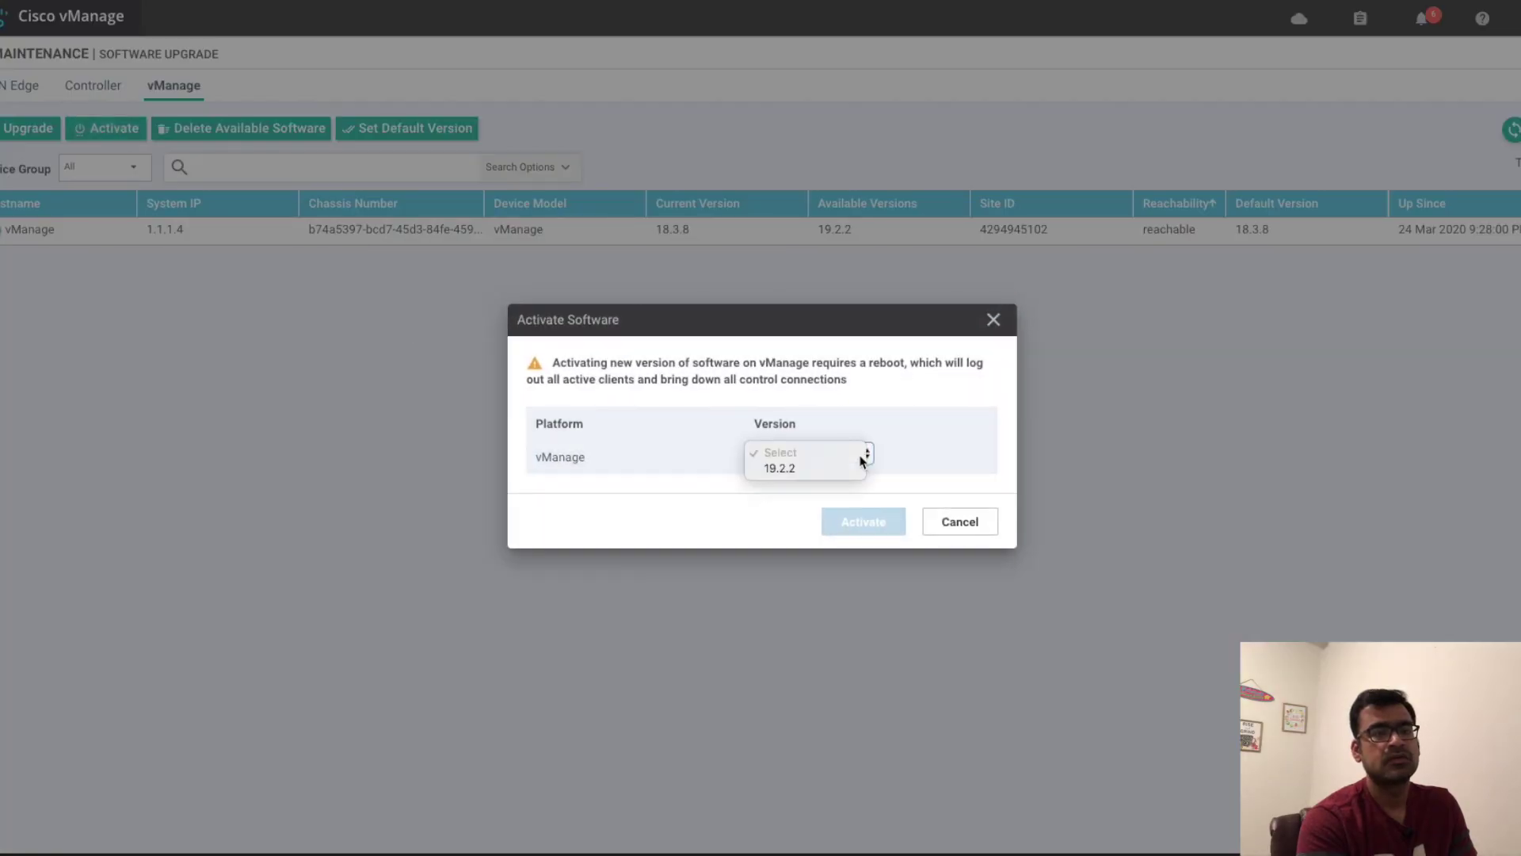
click(835, 470)
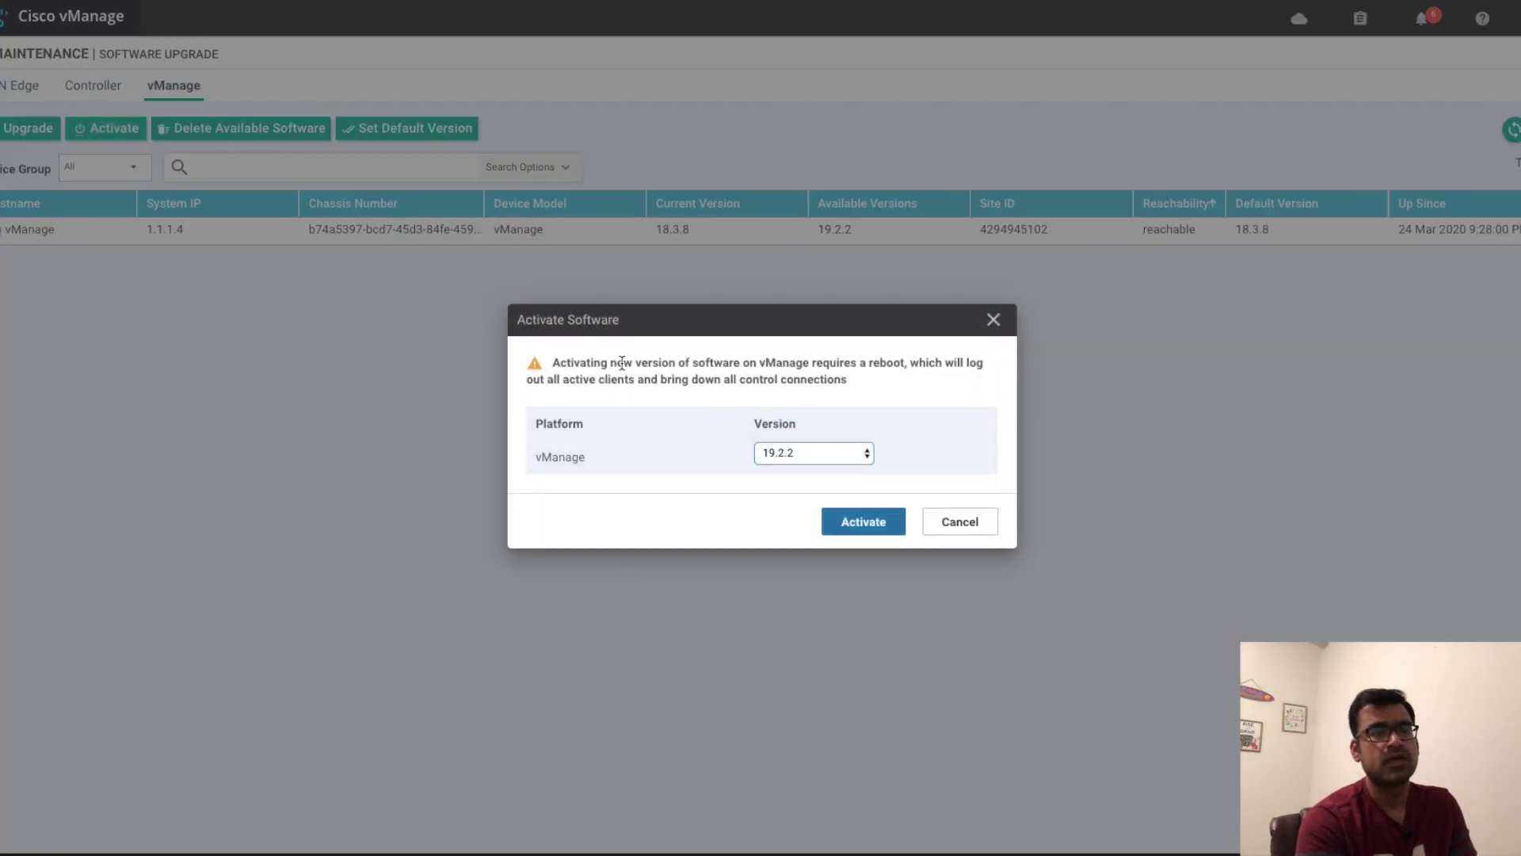
click(864, 523)
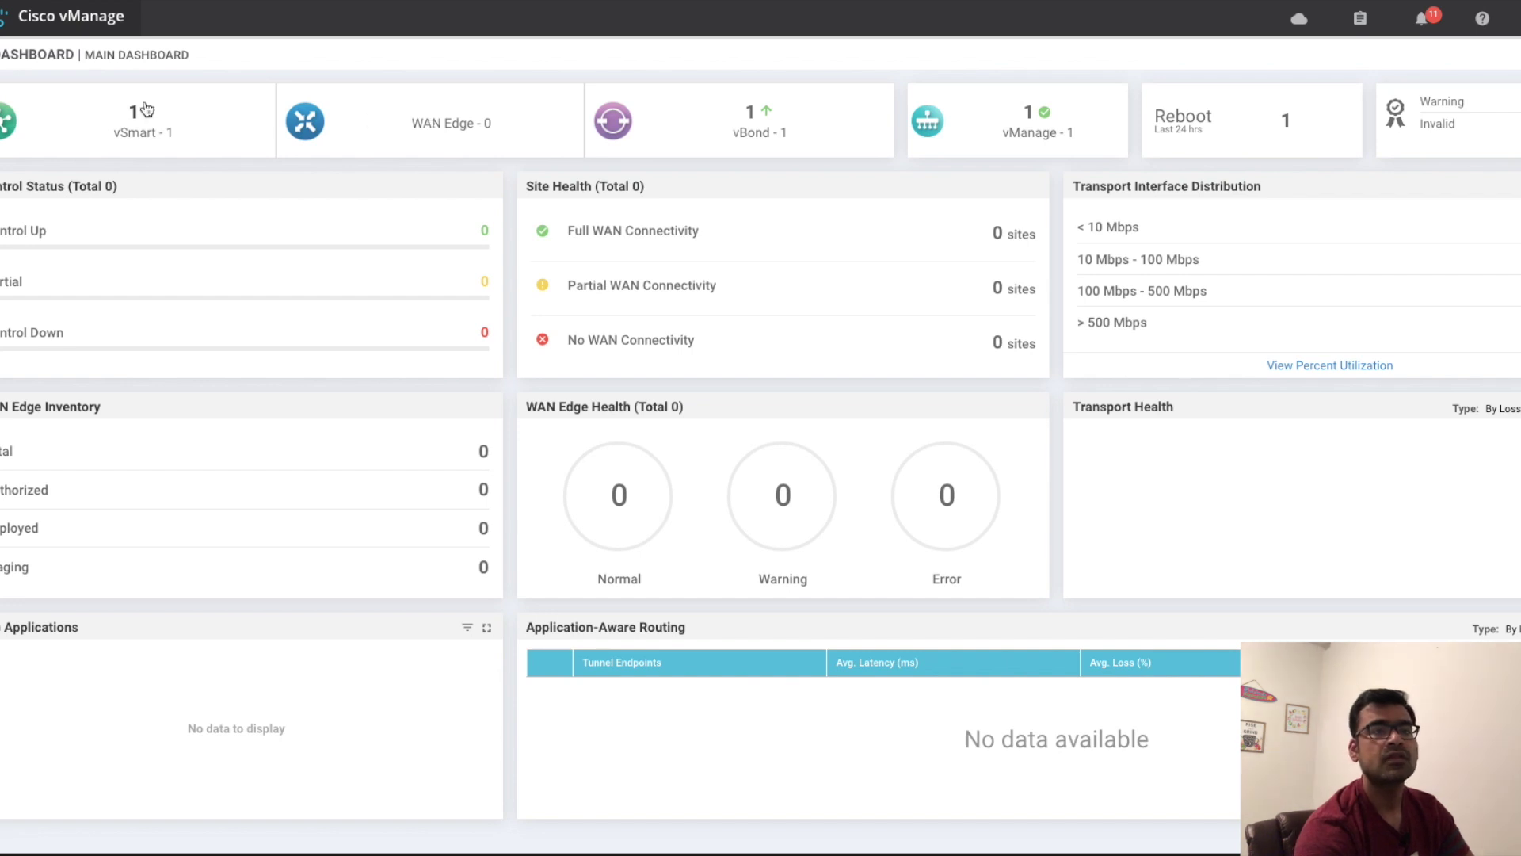
Reopen the vManage list in Software Upgrade and set 19.2.2 as the vManage controller's default version.
mouse_move(2, 224)
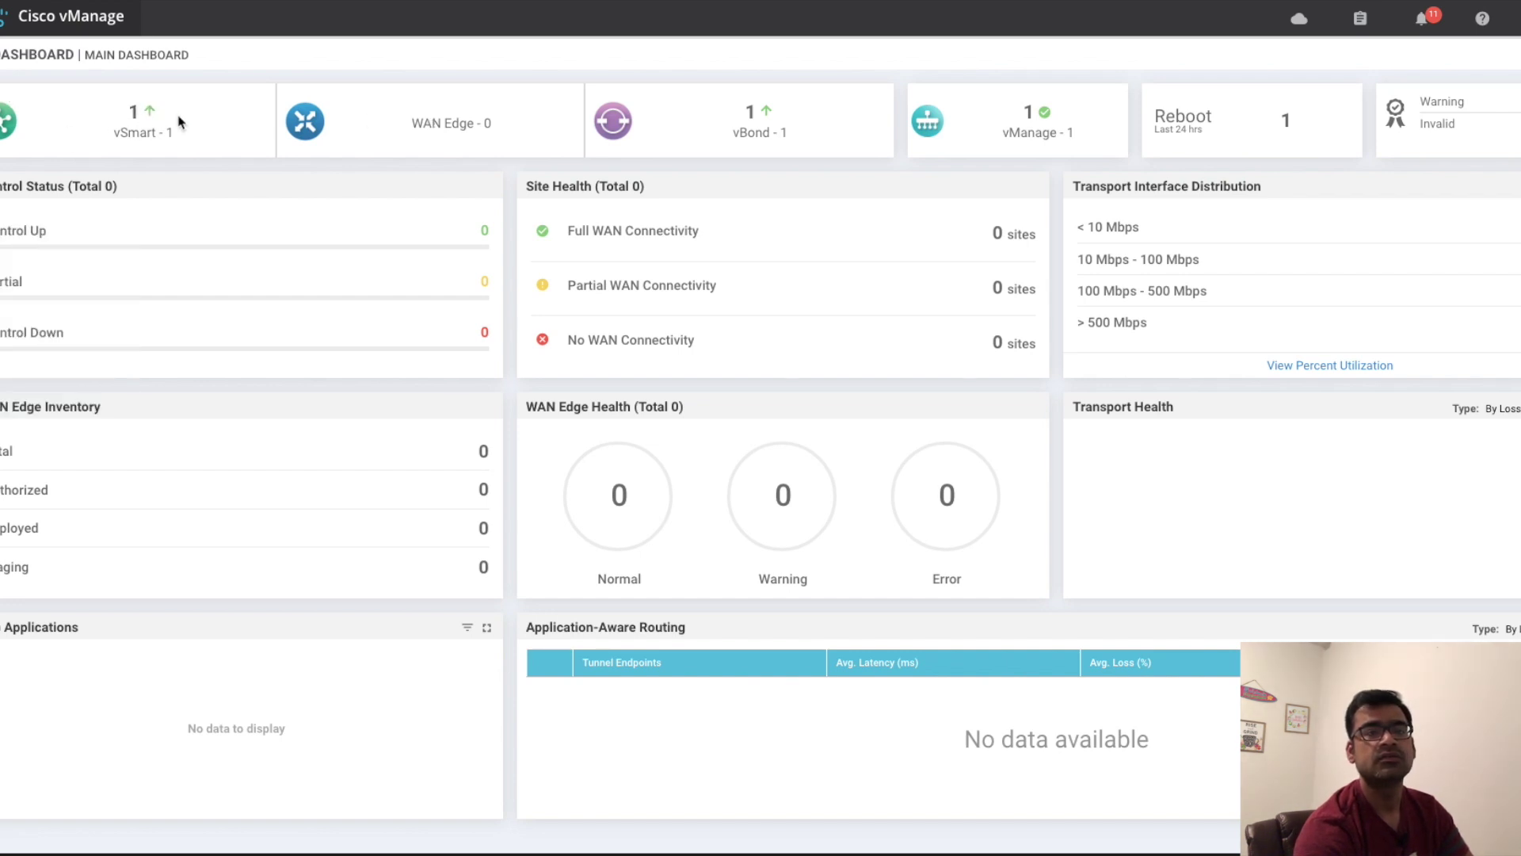
mouse_move(2, 307)
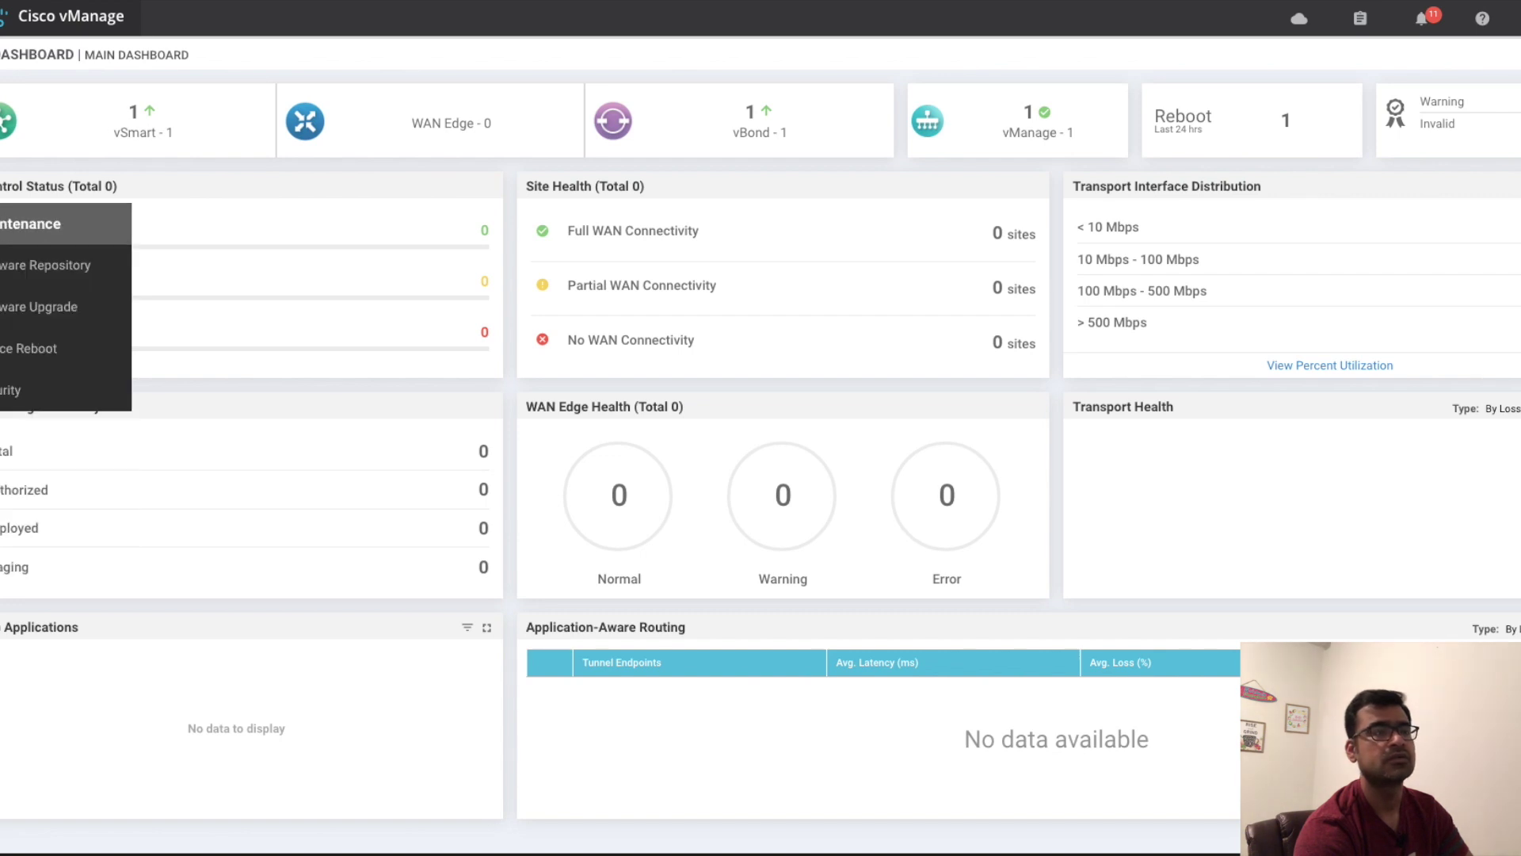
click(48, 316)
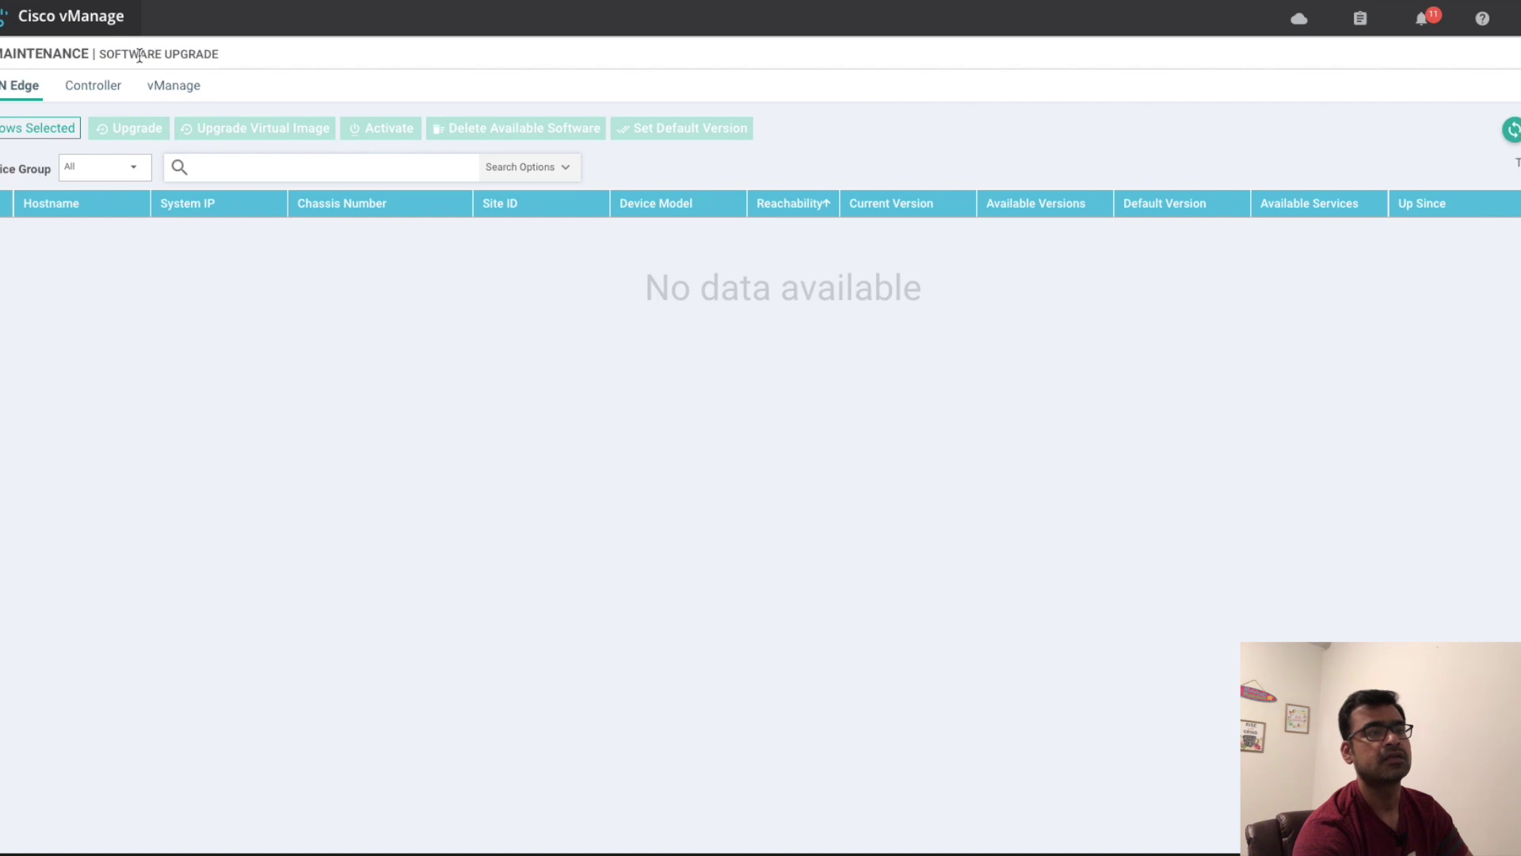
click(174, 86)
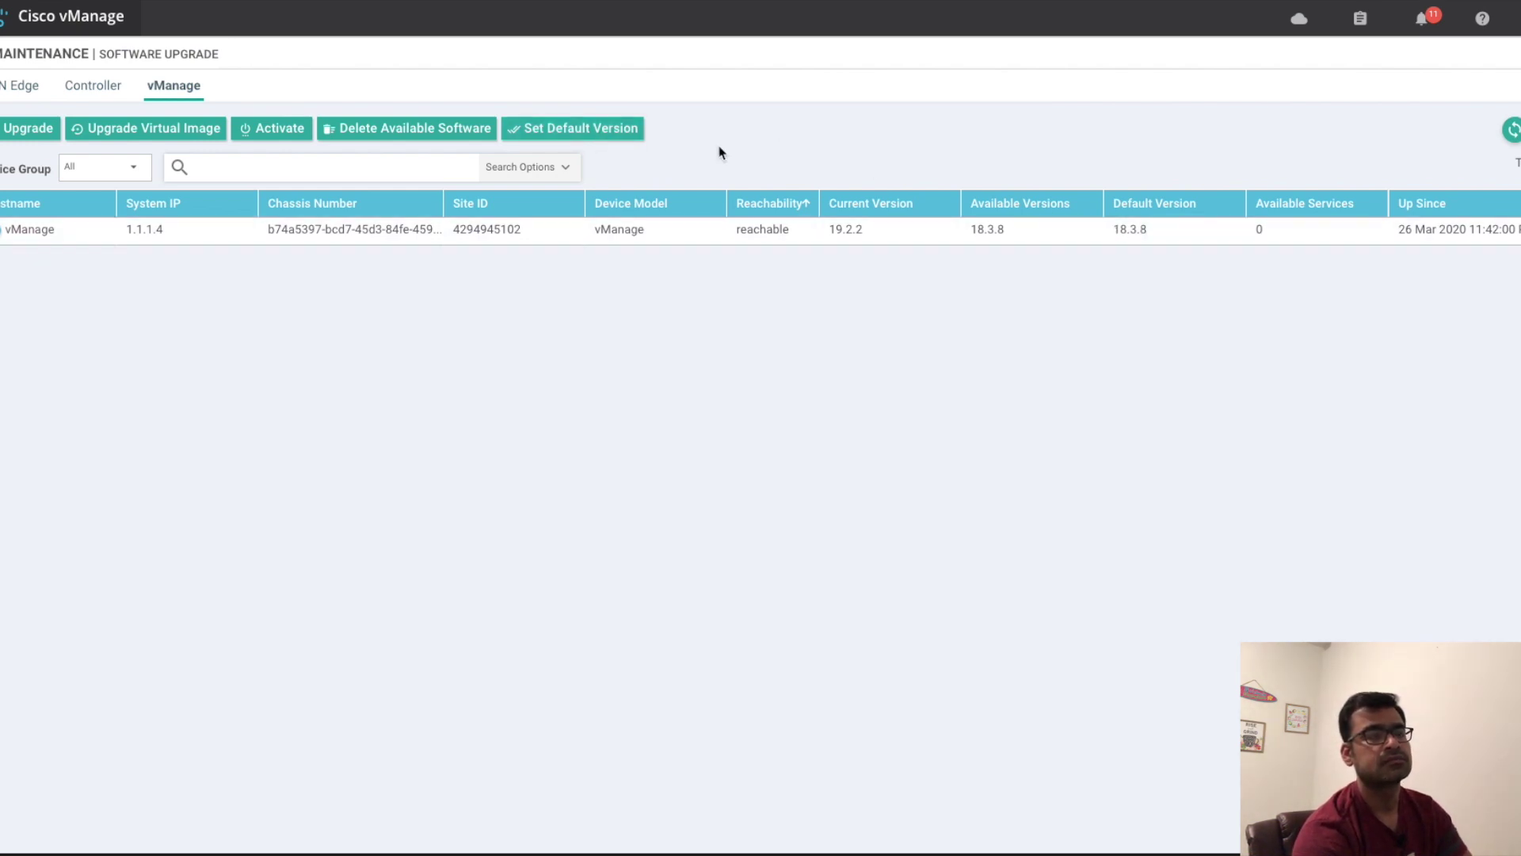
click(598, 136)
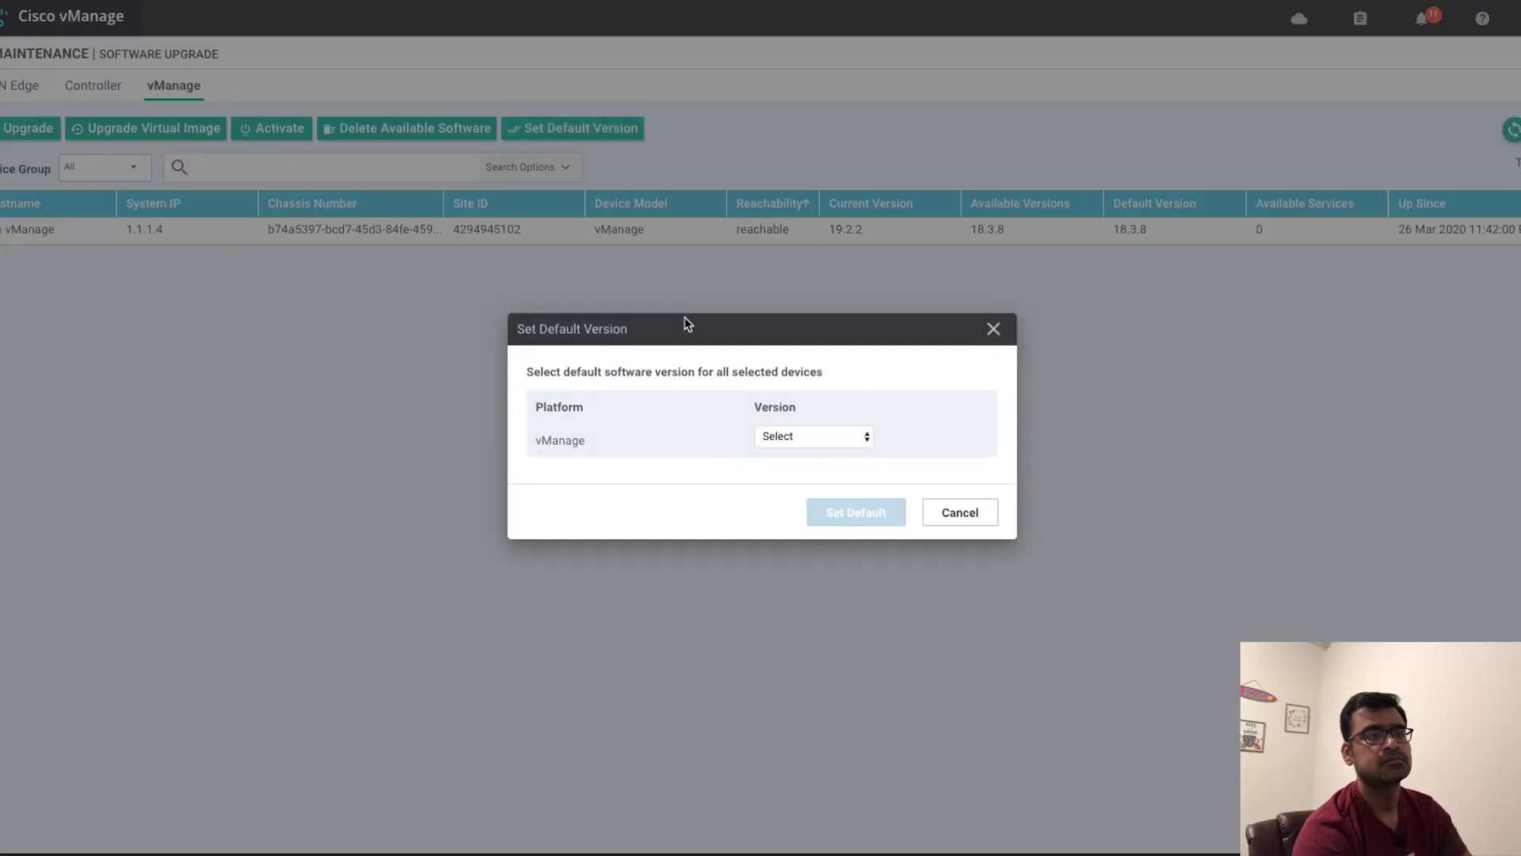
click(865, 438)
click(839, 453)
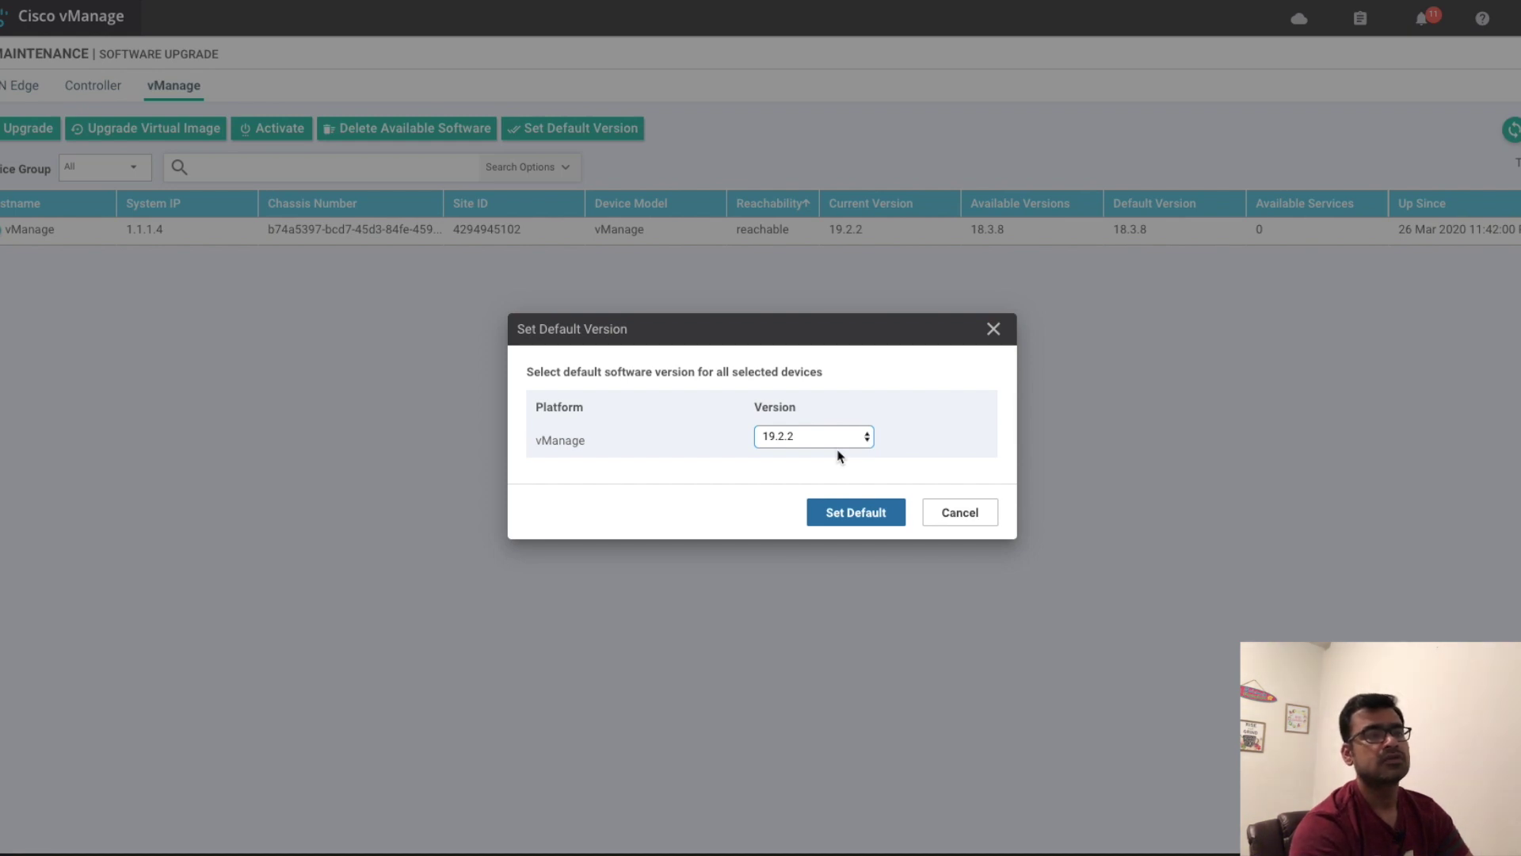
click(847, 512)
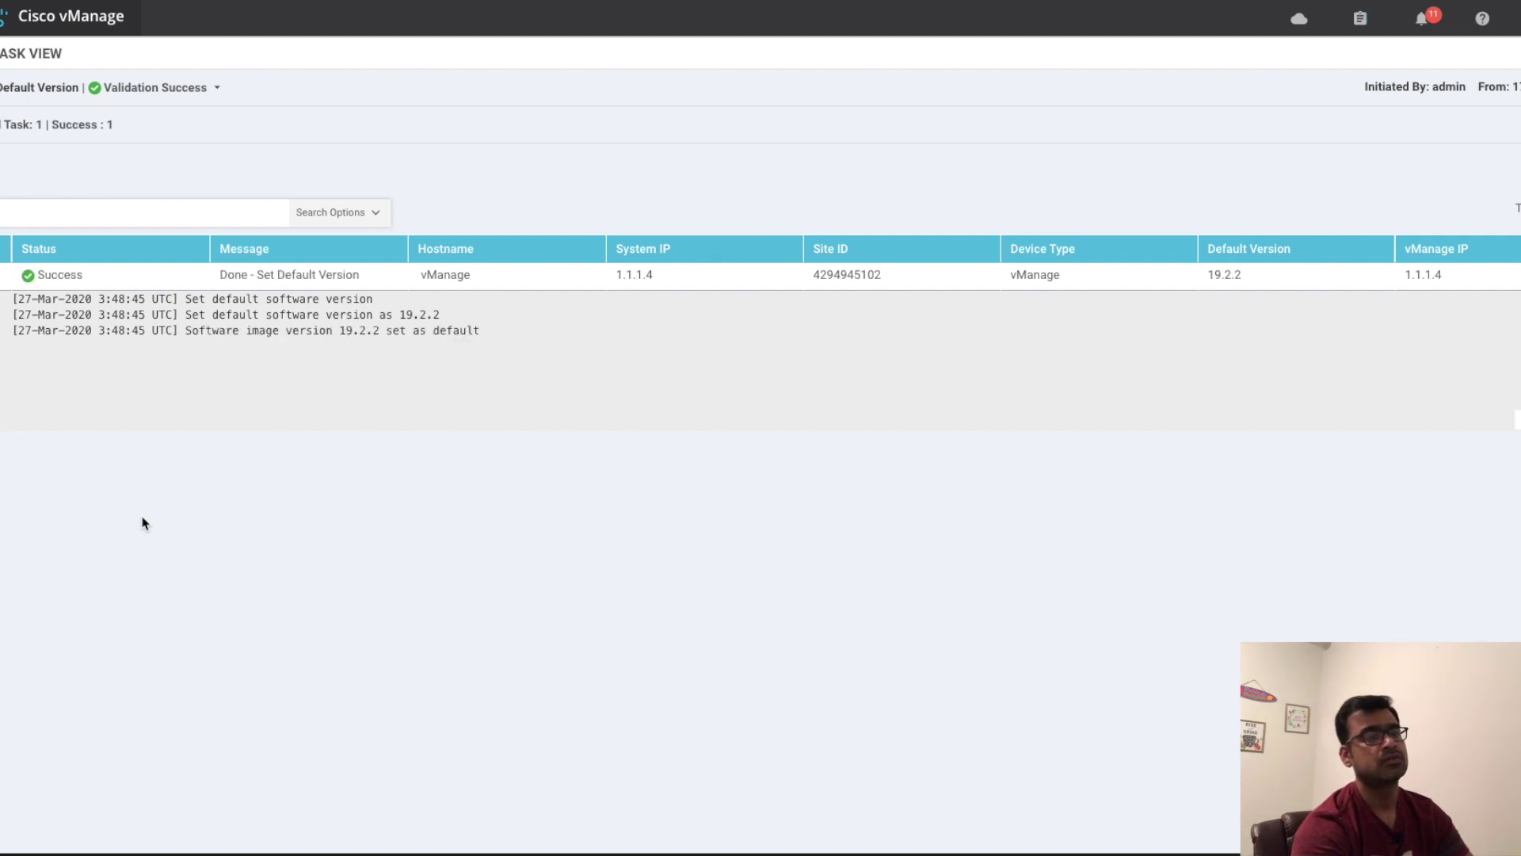
From the Controller list in Software Upgrade, upgrade vSmart and vBond to 19.2.2 with vManage as source and Activate and Reboot enabled.
mouse_move(1, 223)
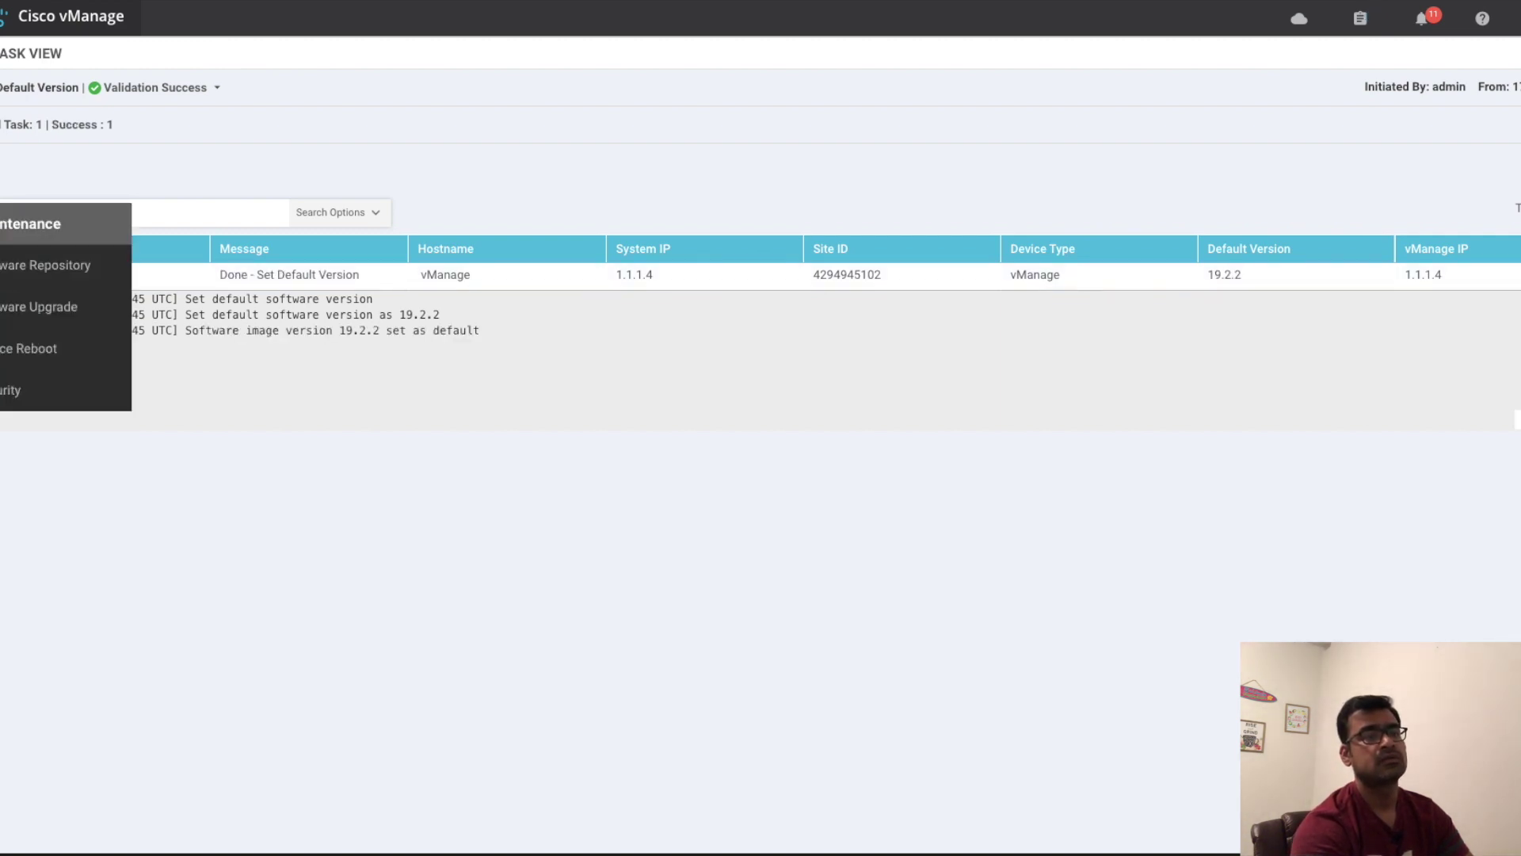
click(36, 309)
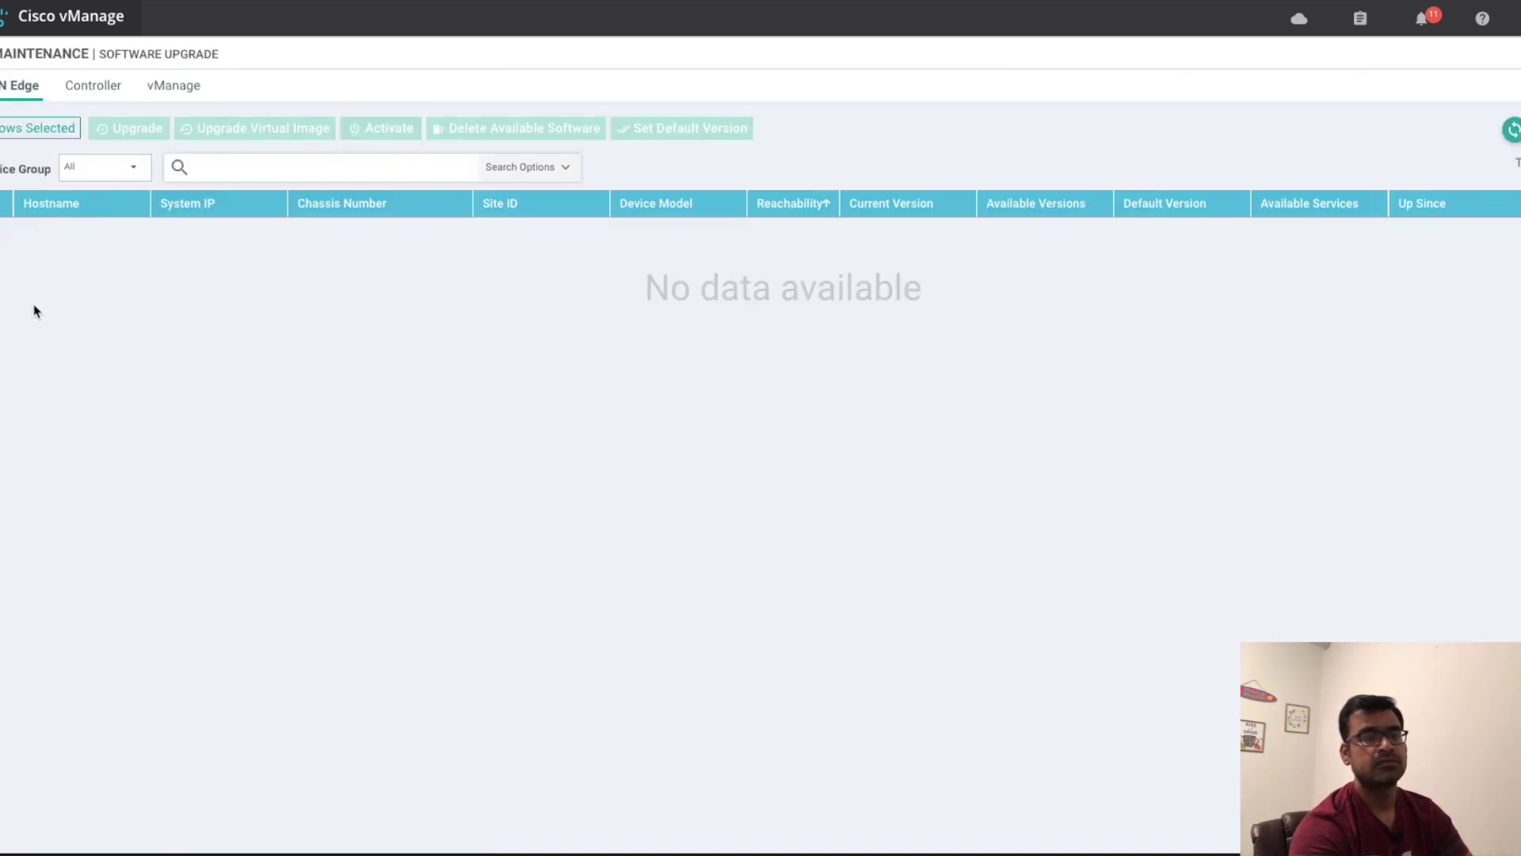
click(101, 92)
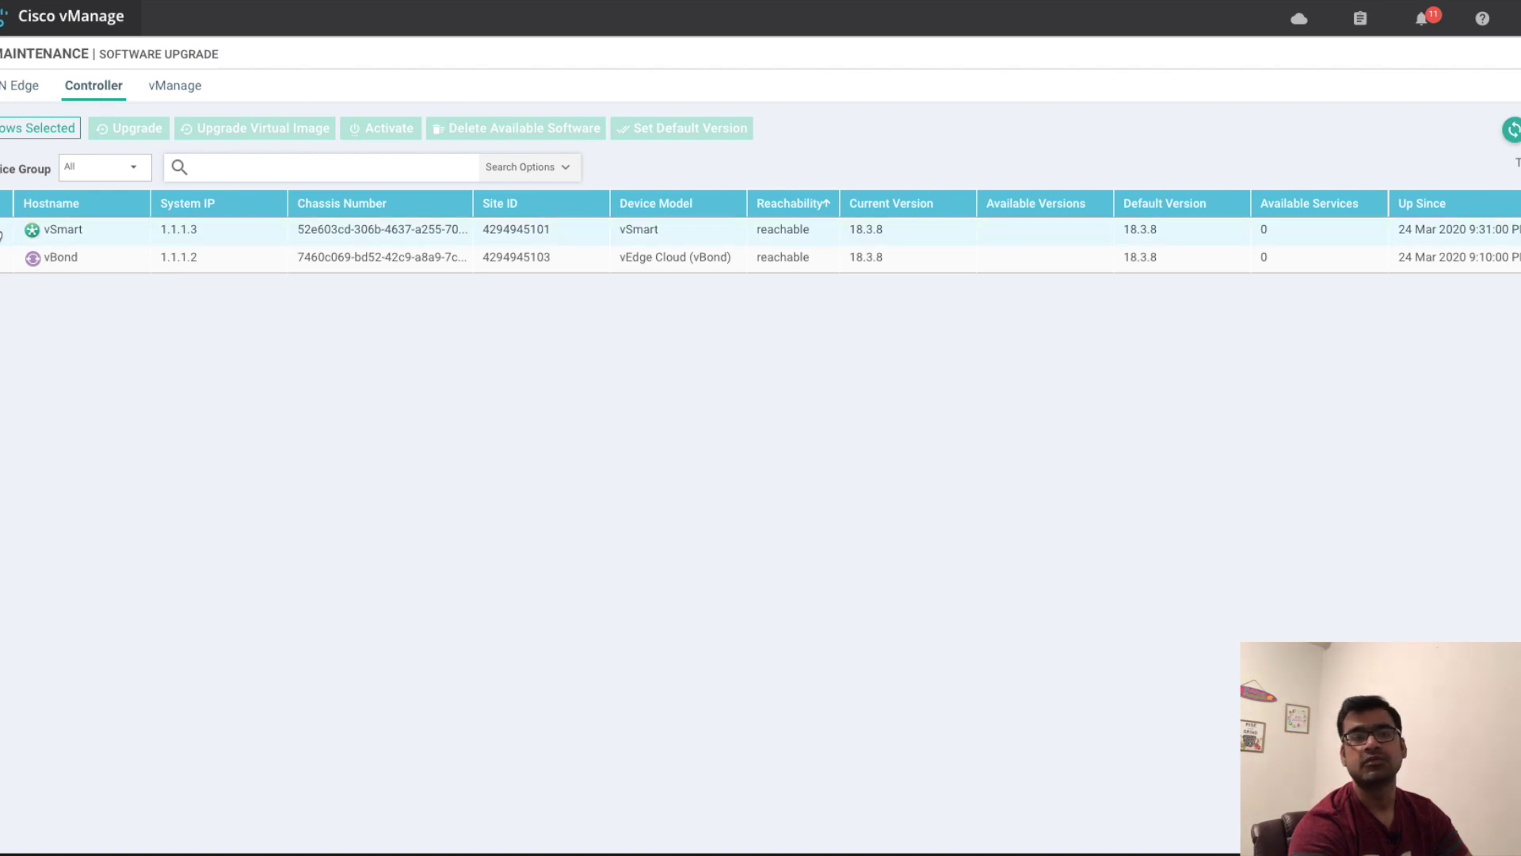
click(1, 231)
click(2, 258)
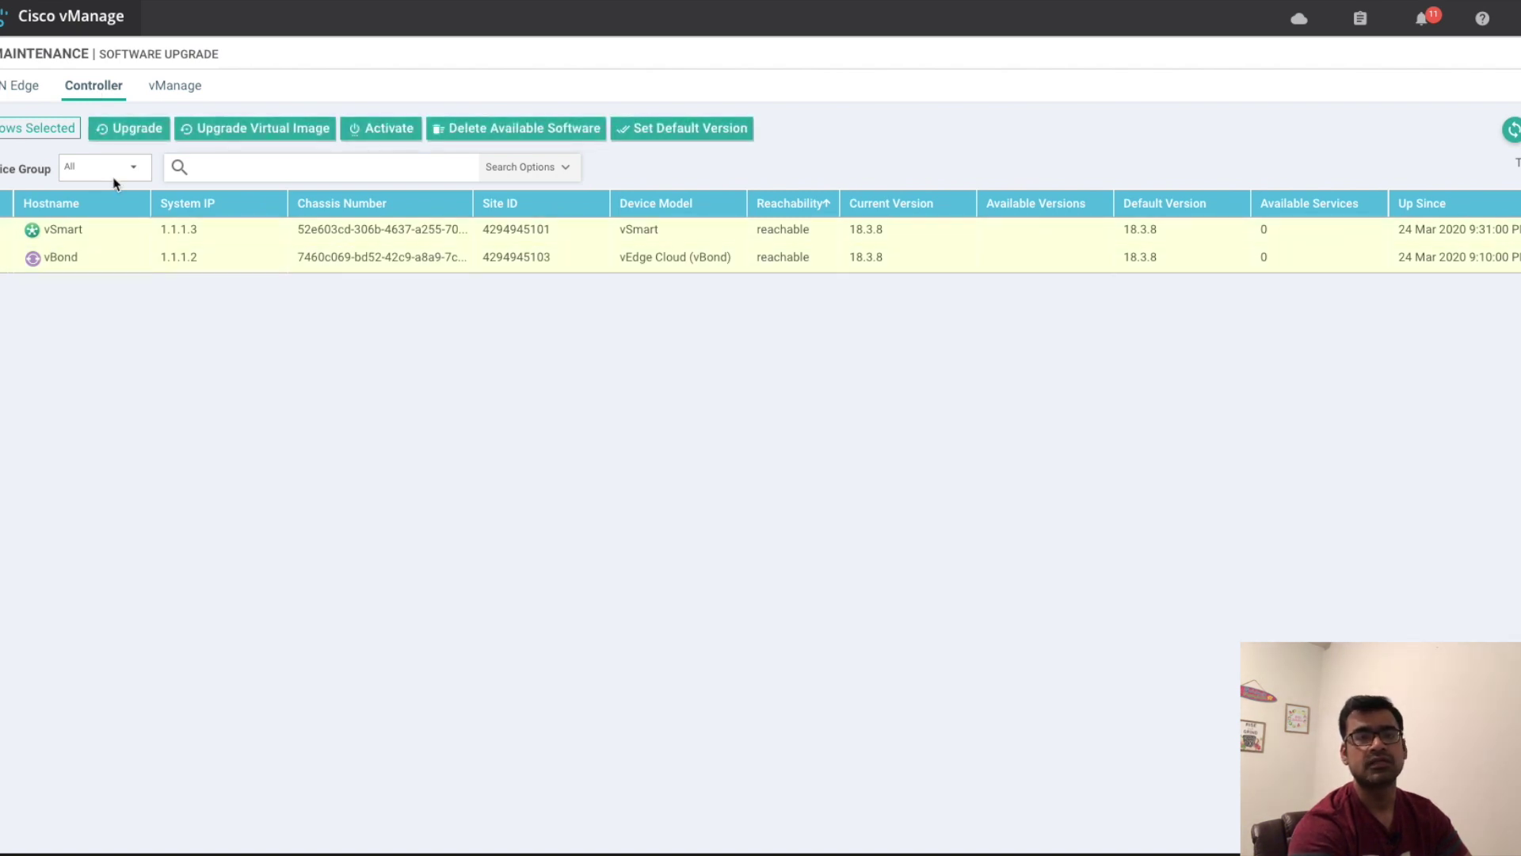
click(141, 135)
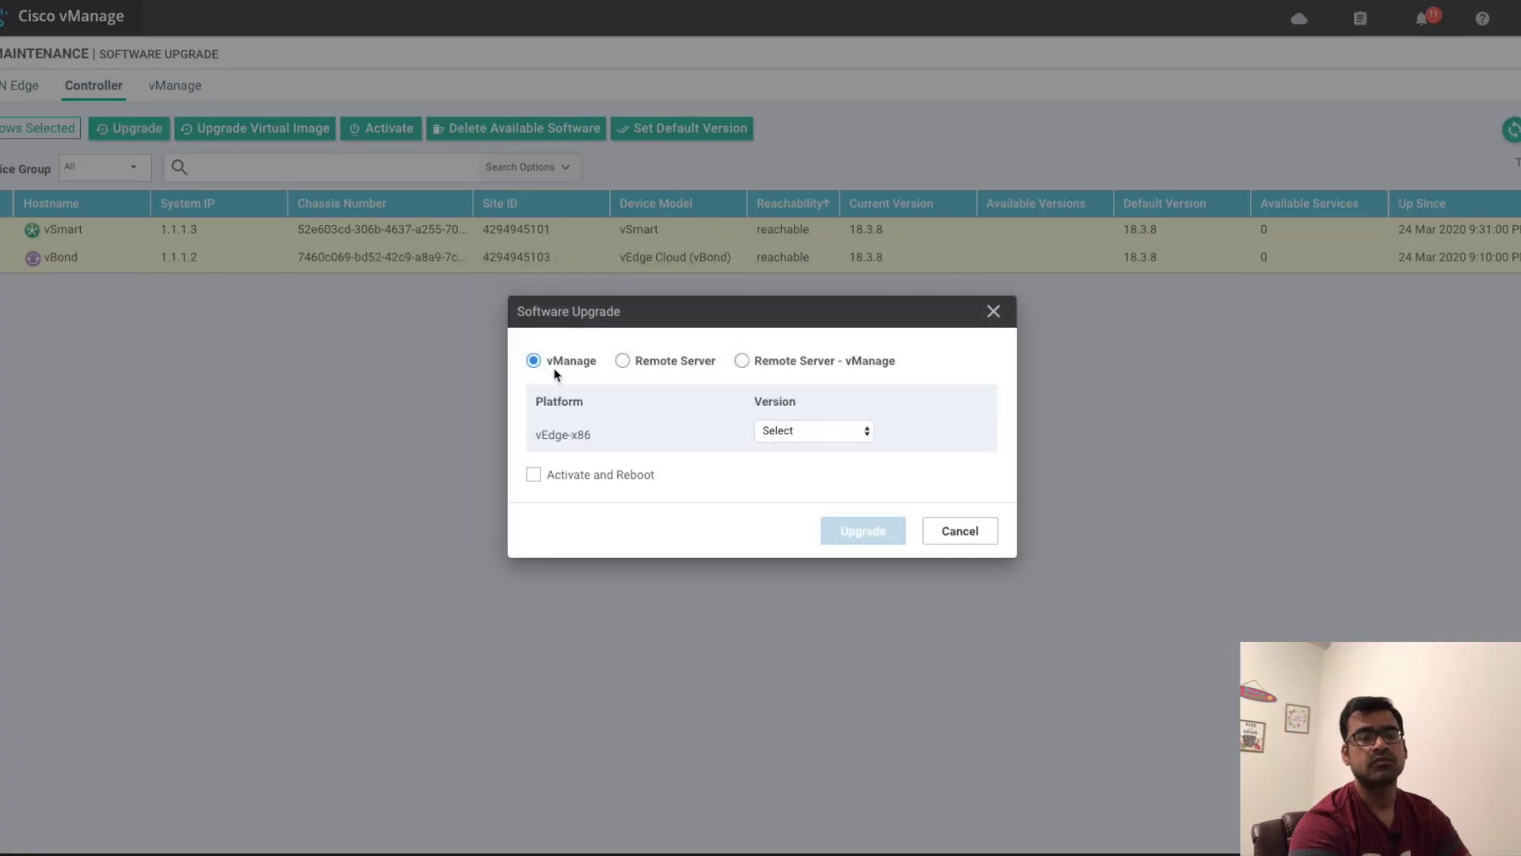
click(844, 434)
click(834, 448)
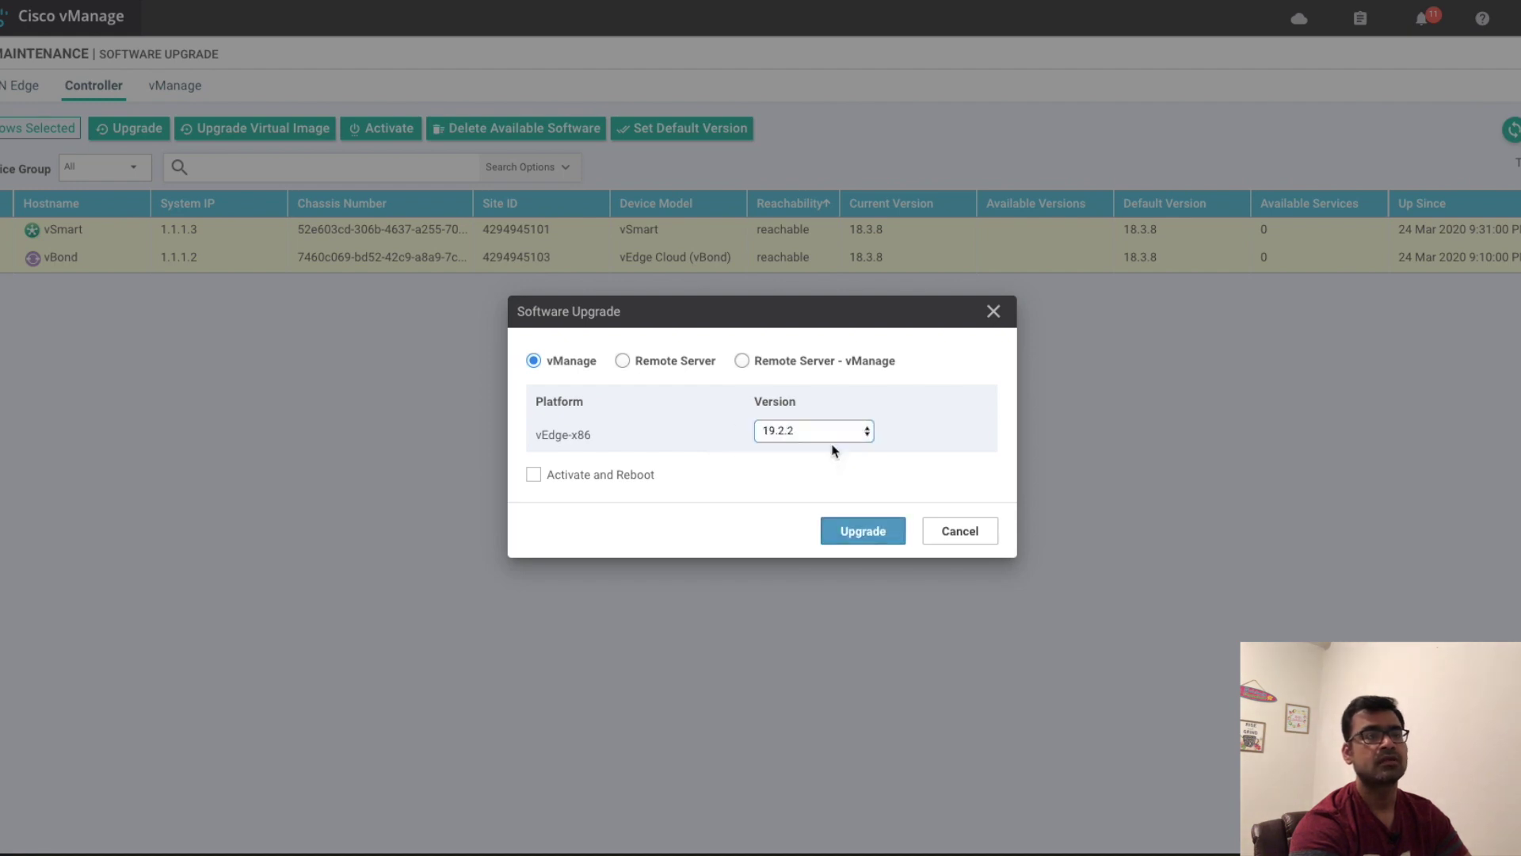
click(533, 477)
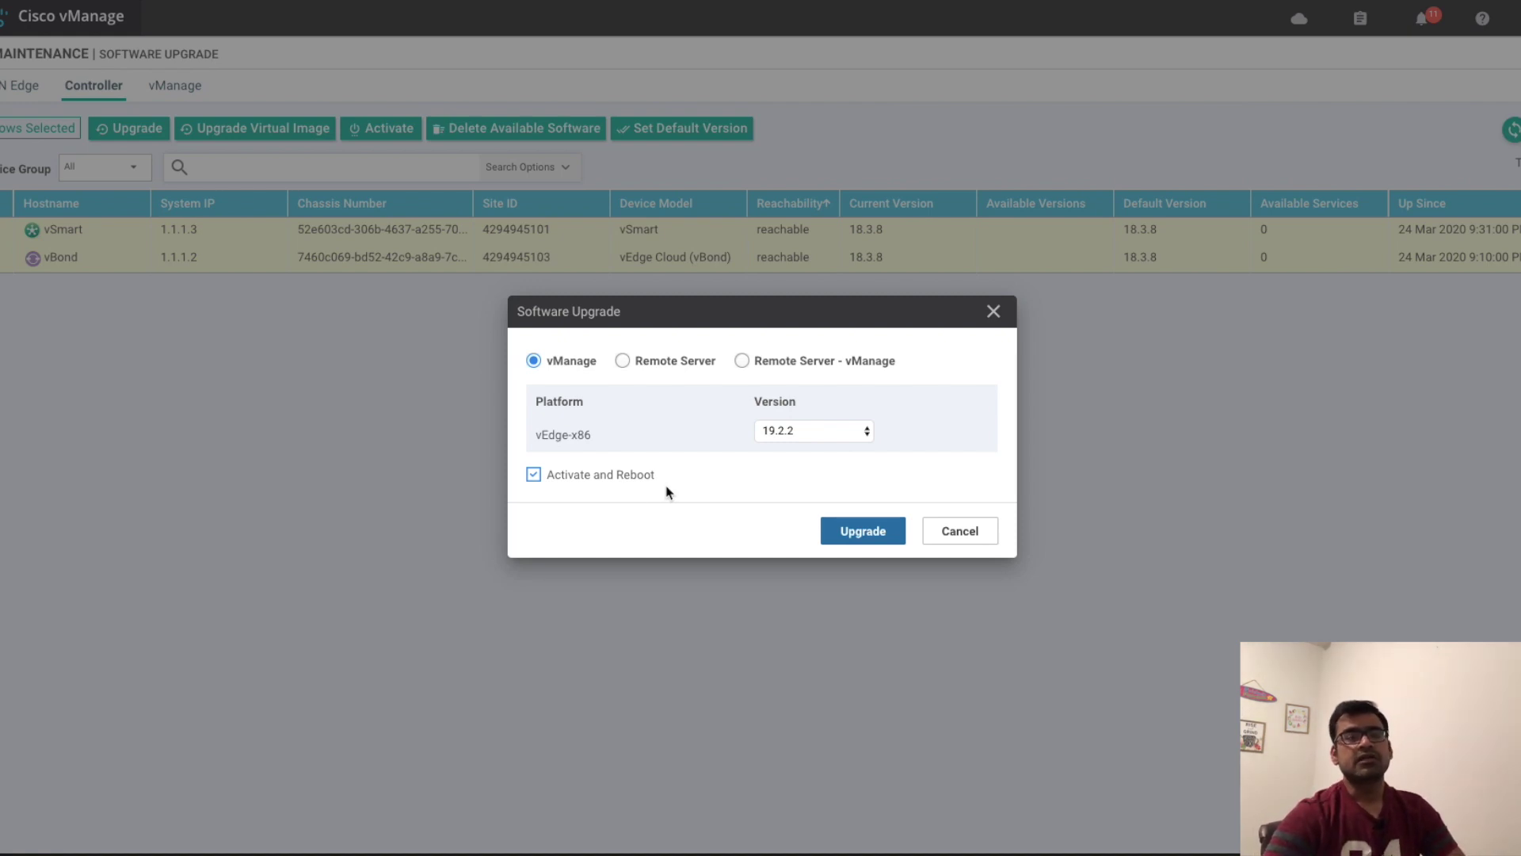
click(859, 537)
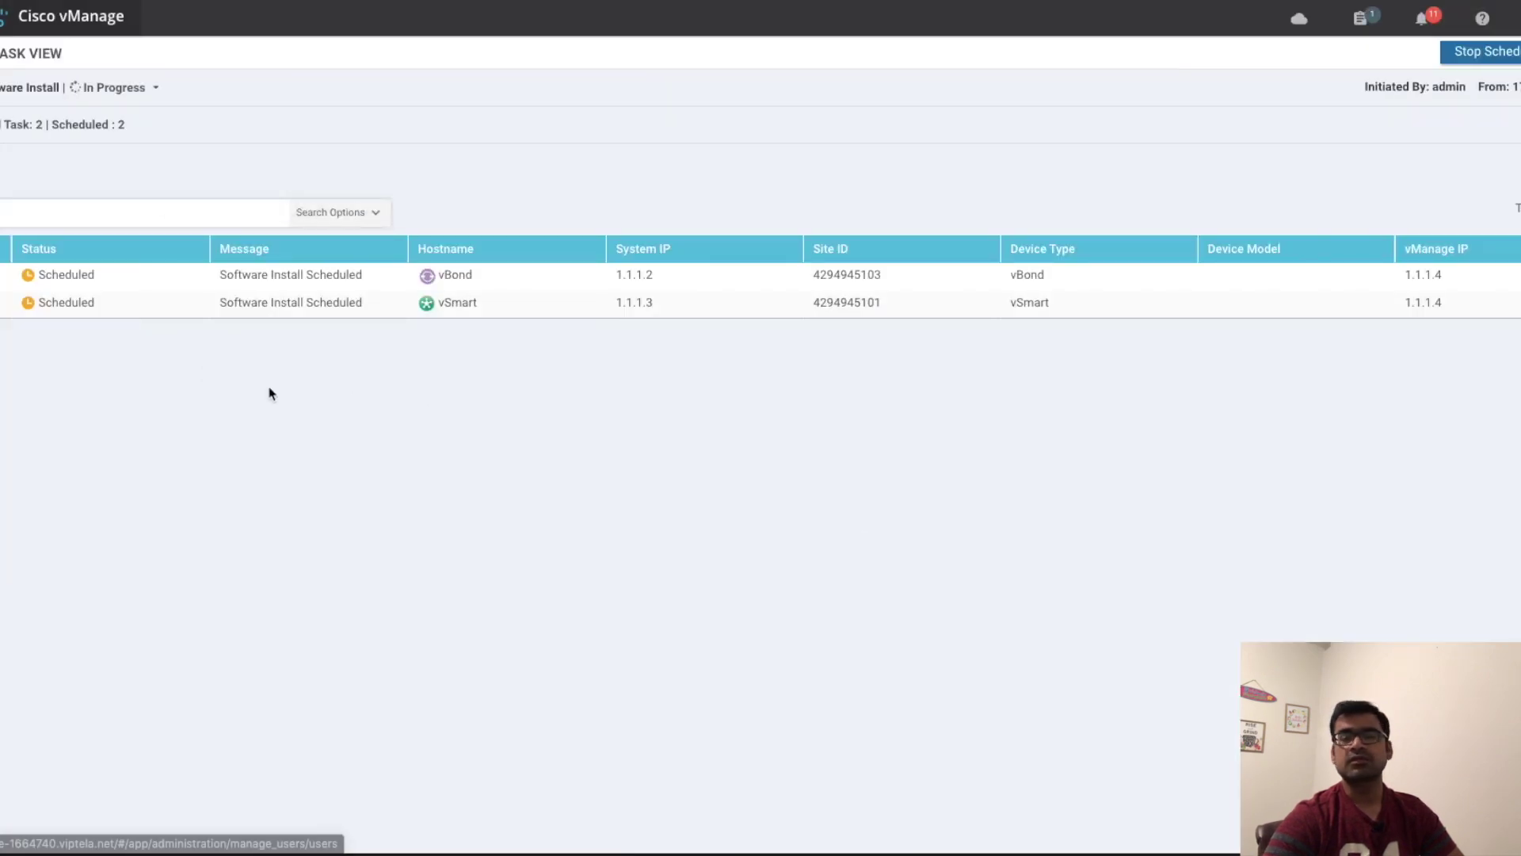
click(7, 285)
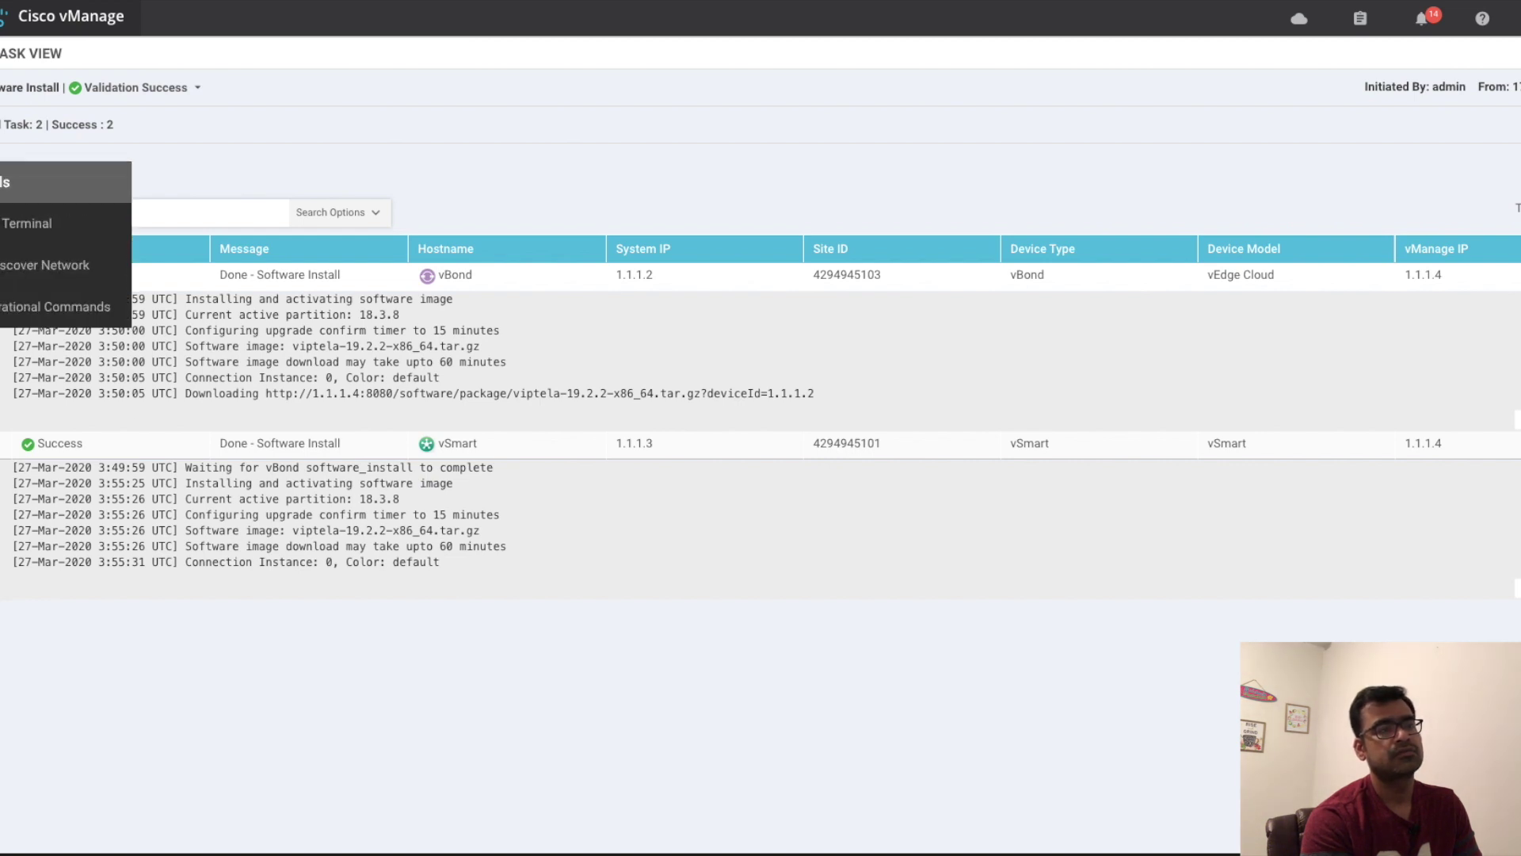
Return to the Controller list in Software Upgrade, set 19.2.2 as the default version for vSmart and vBond, and expand both task logs.
mouse_move(1, 223)
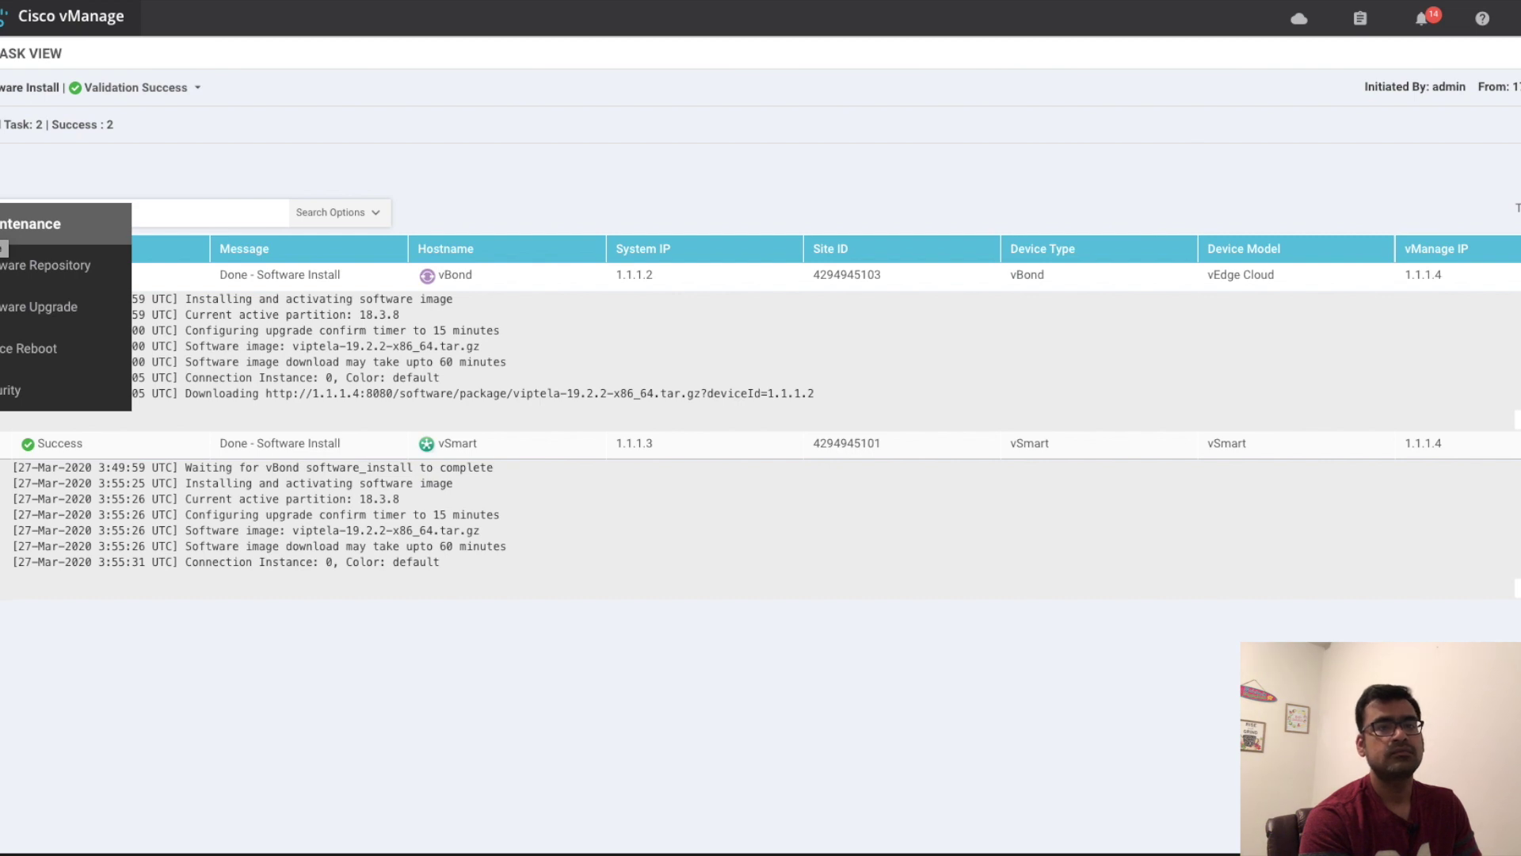
click(22, 317)
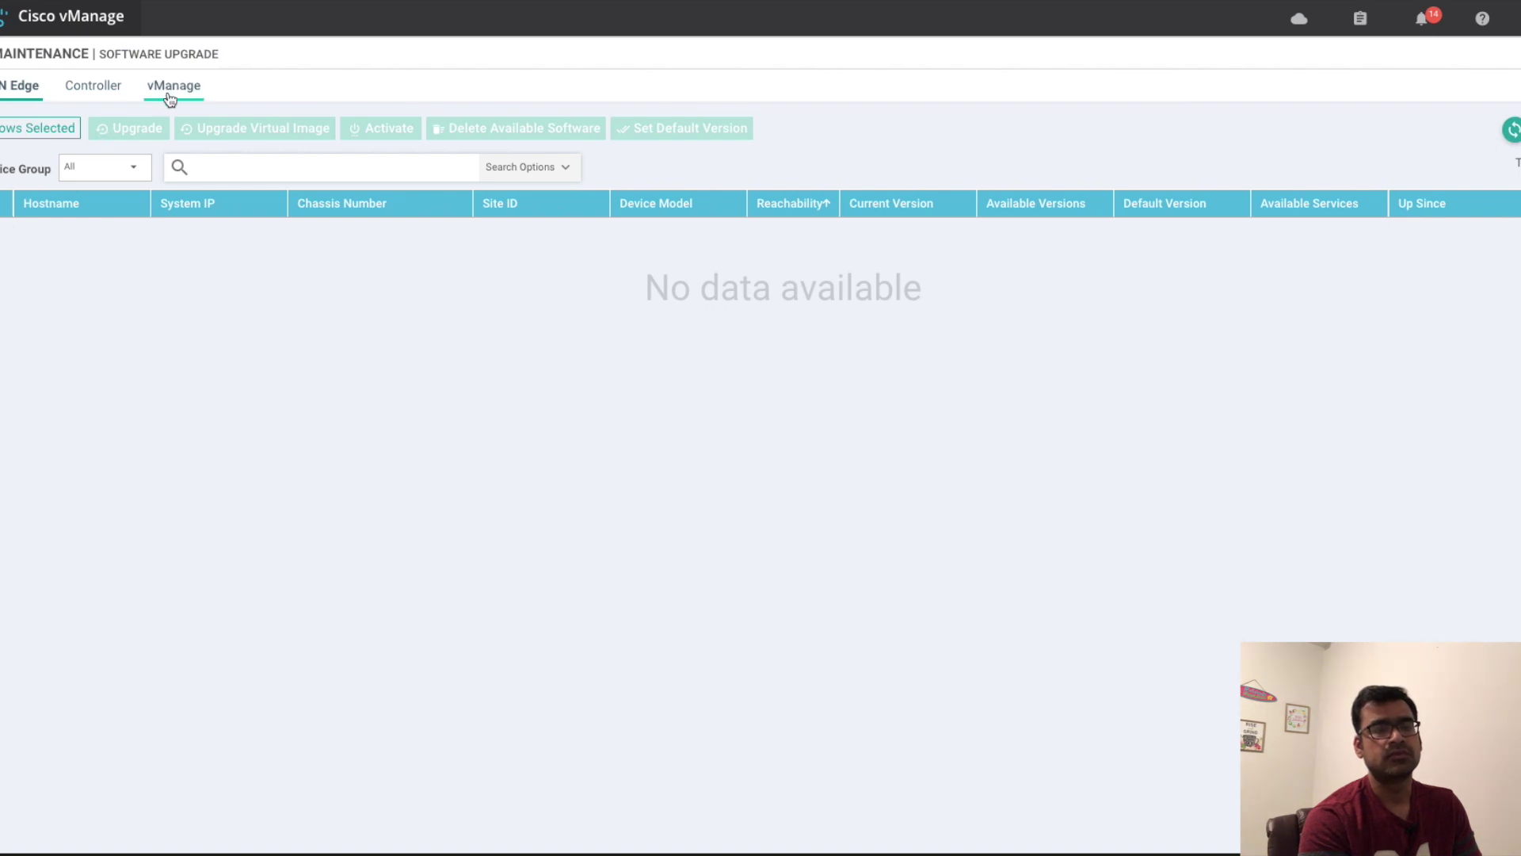
click(109, 90)
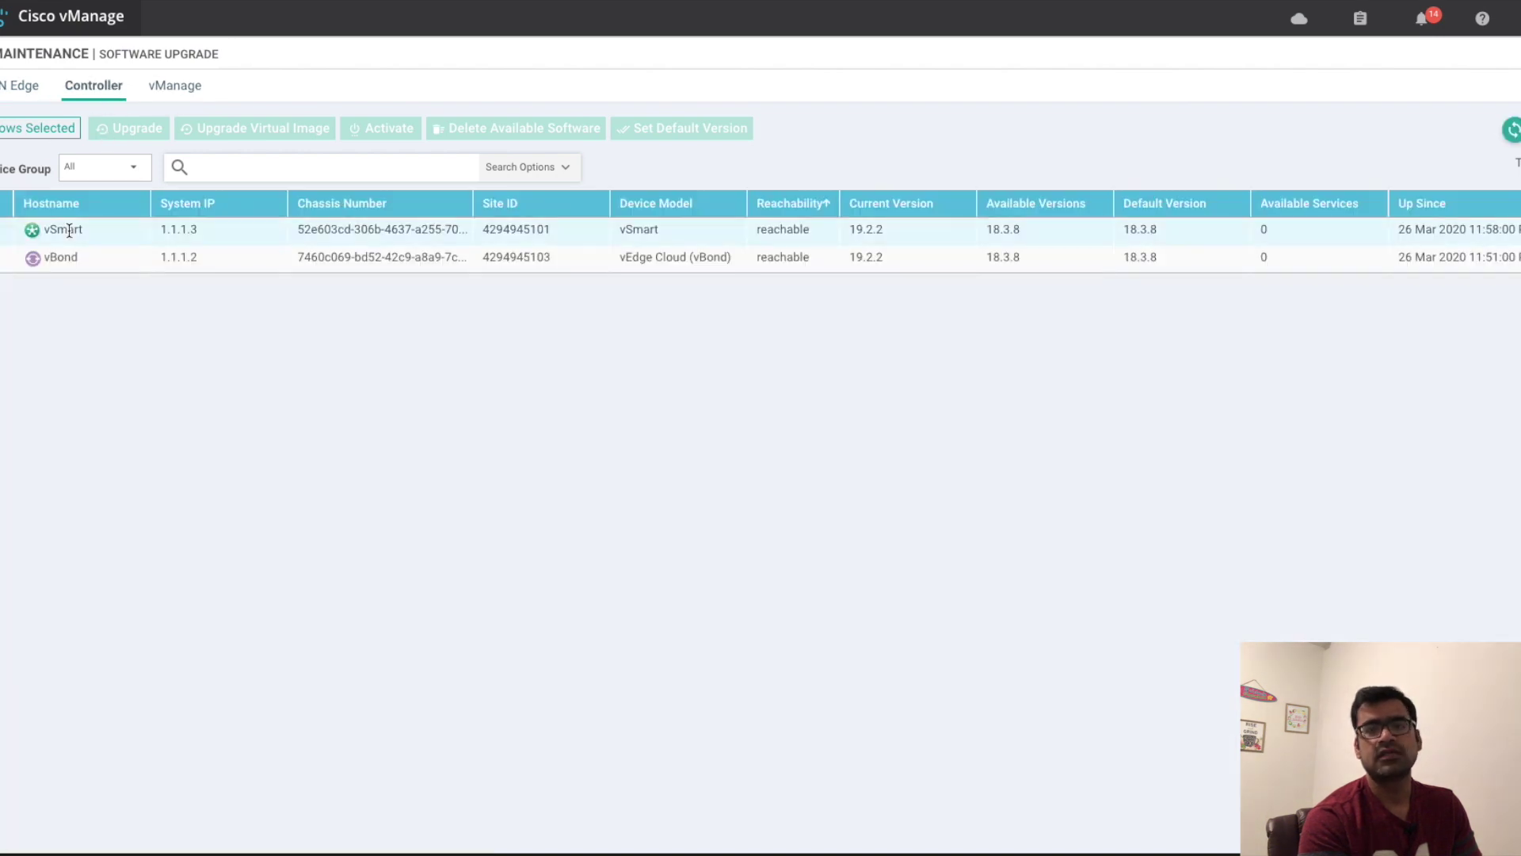
click(5, 230)
click(4, 259)
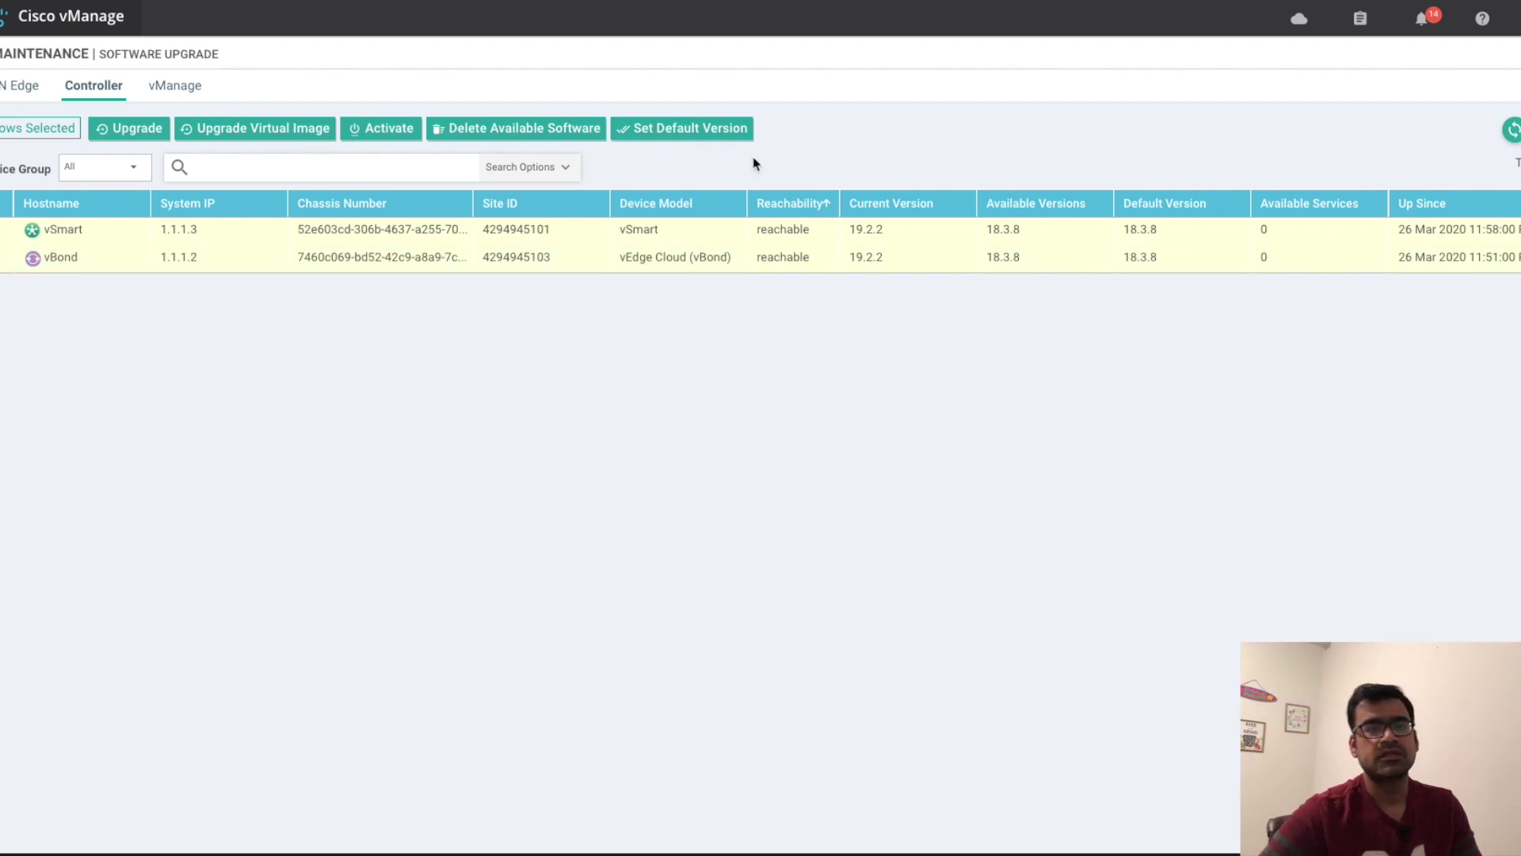
click(702, 129)
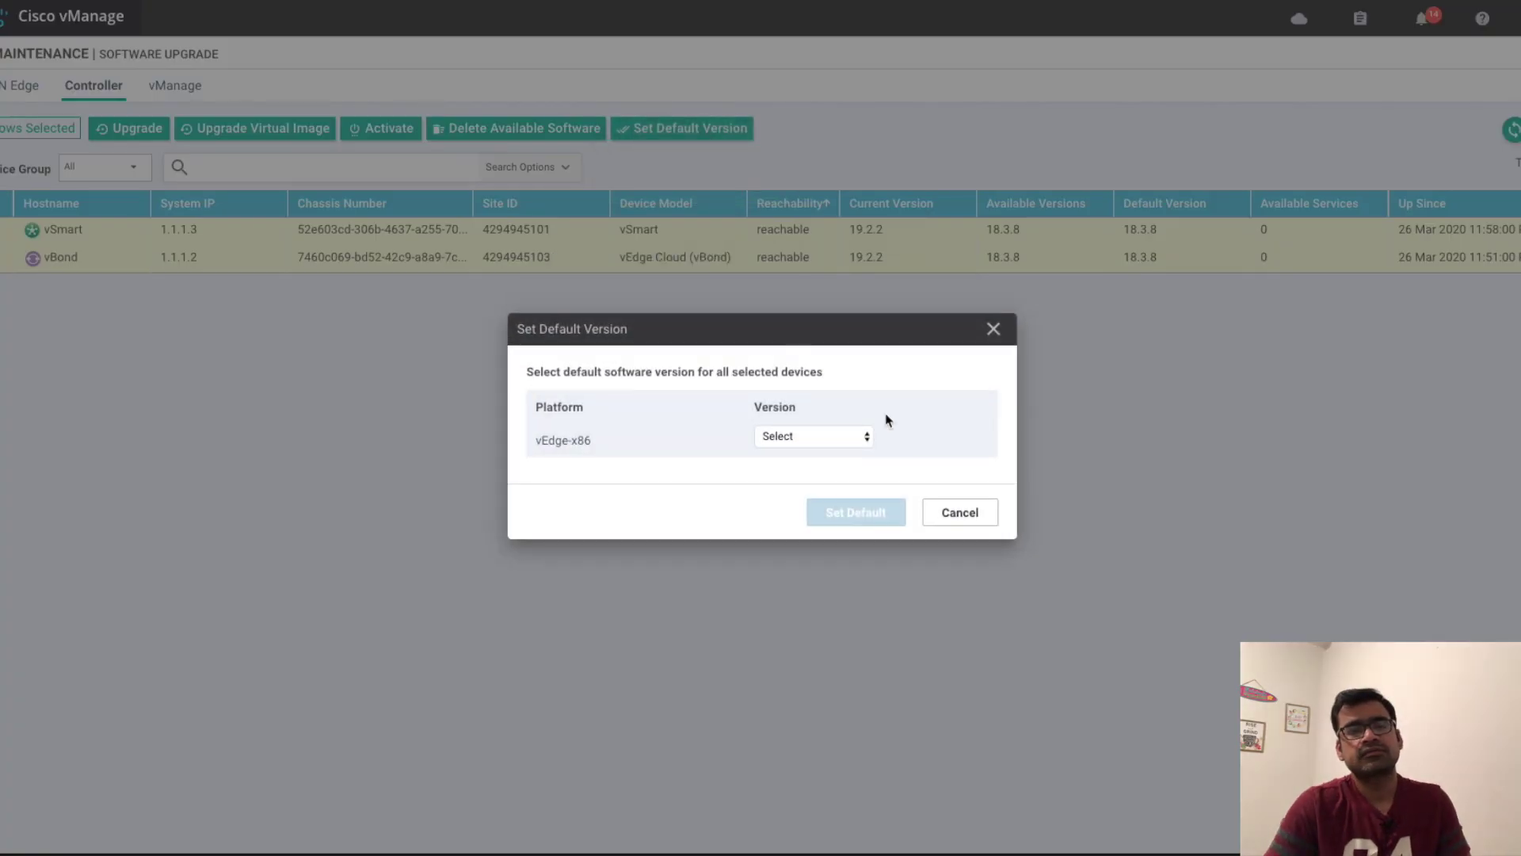
click(867, 437)
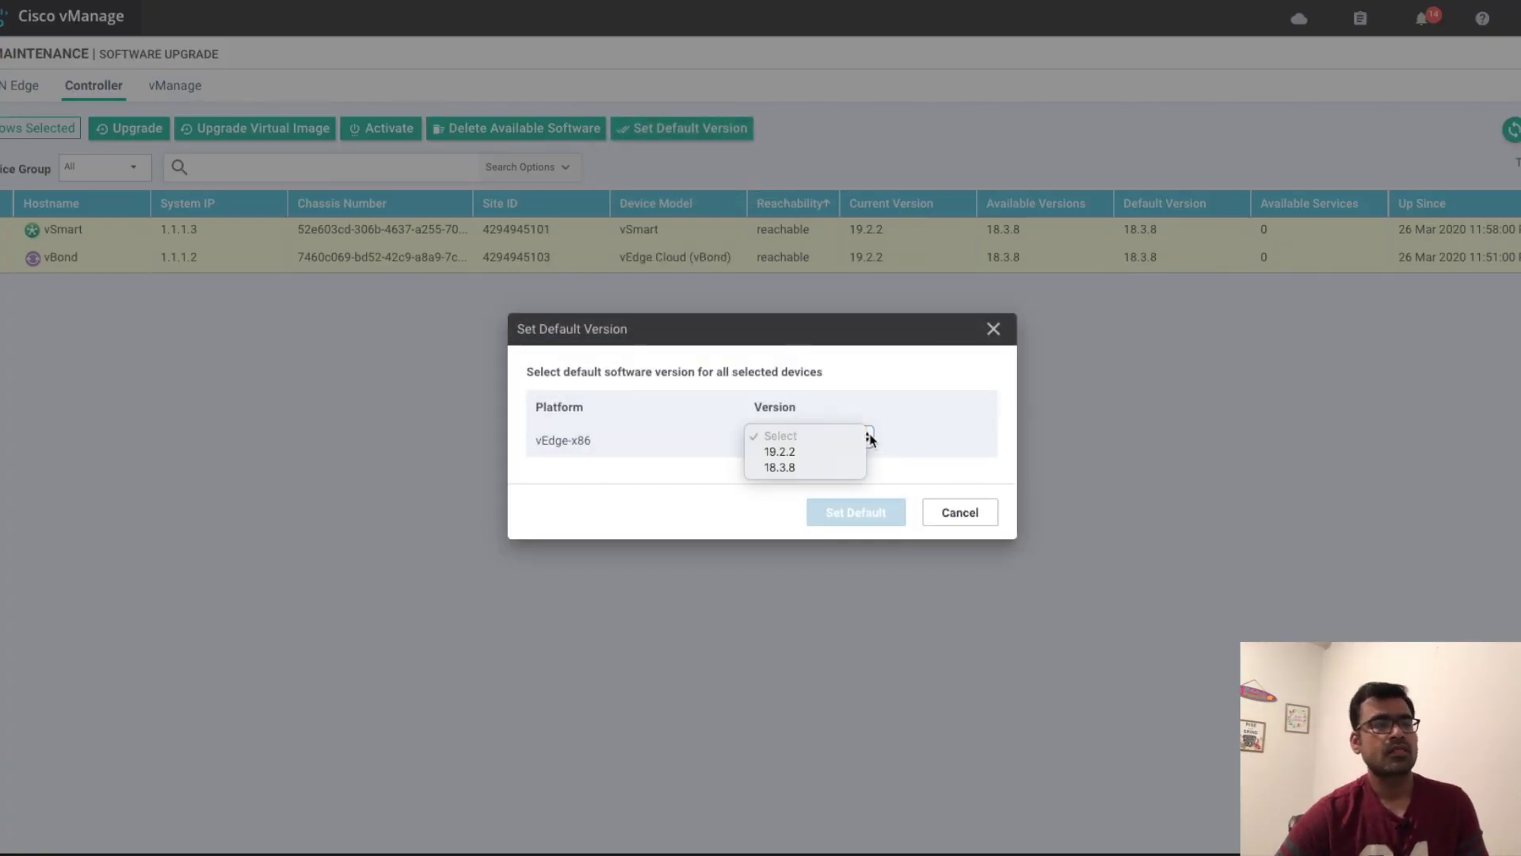
click(835, 462)
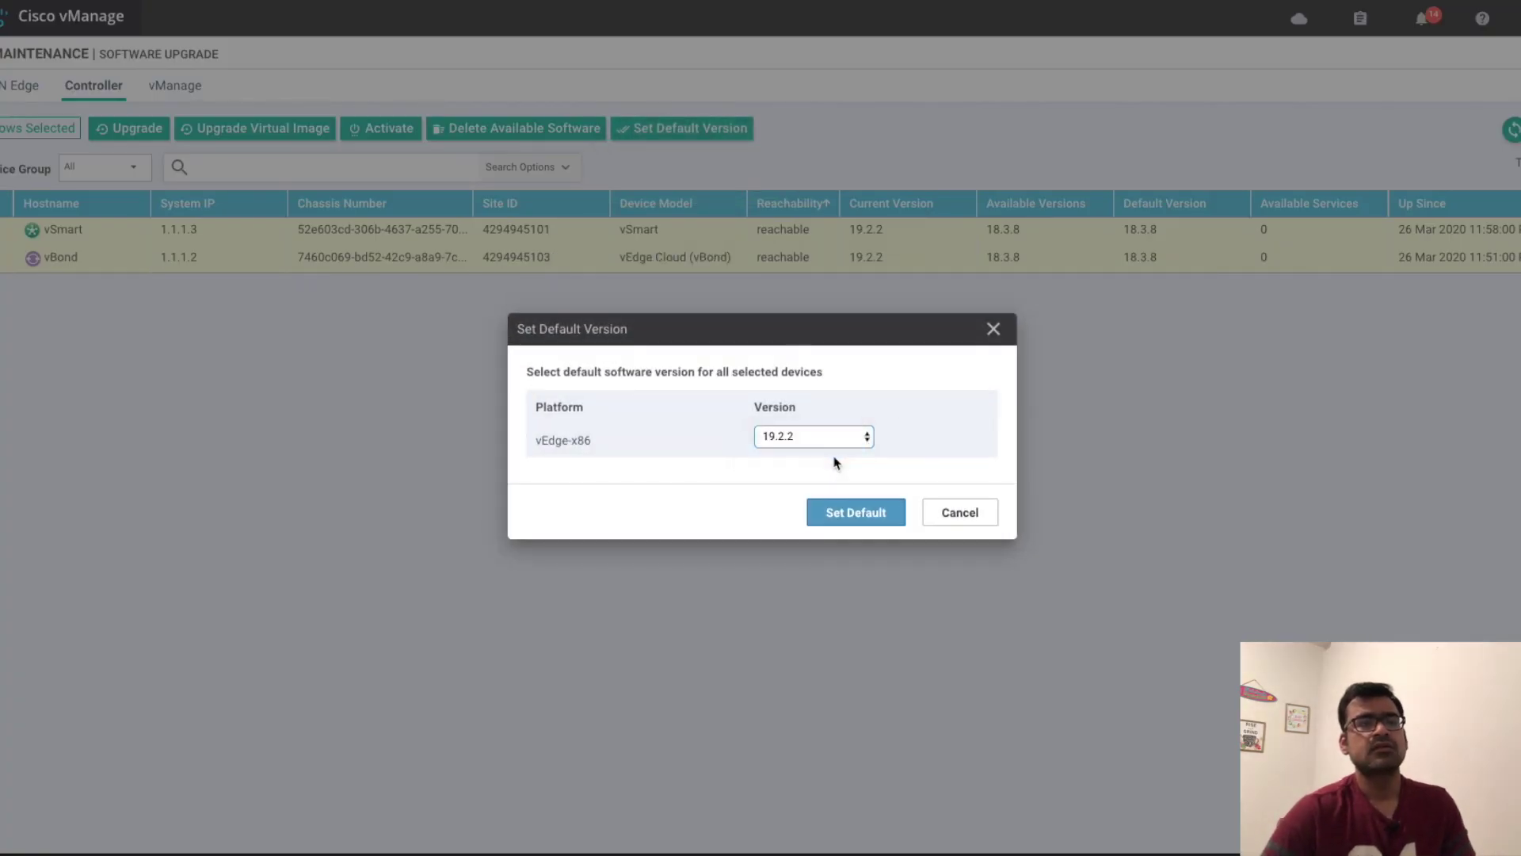
click(858, 515)
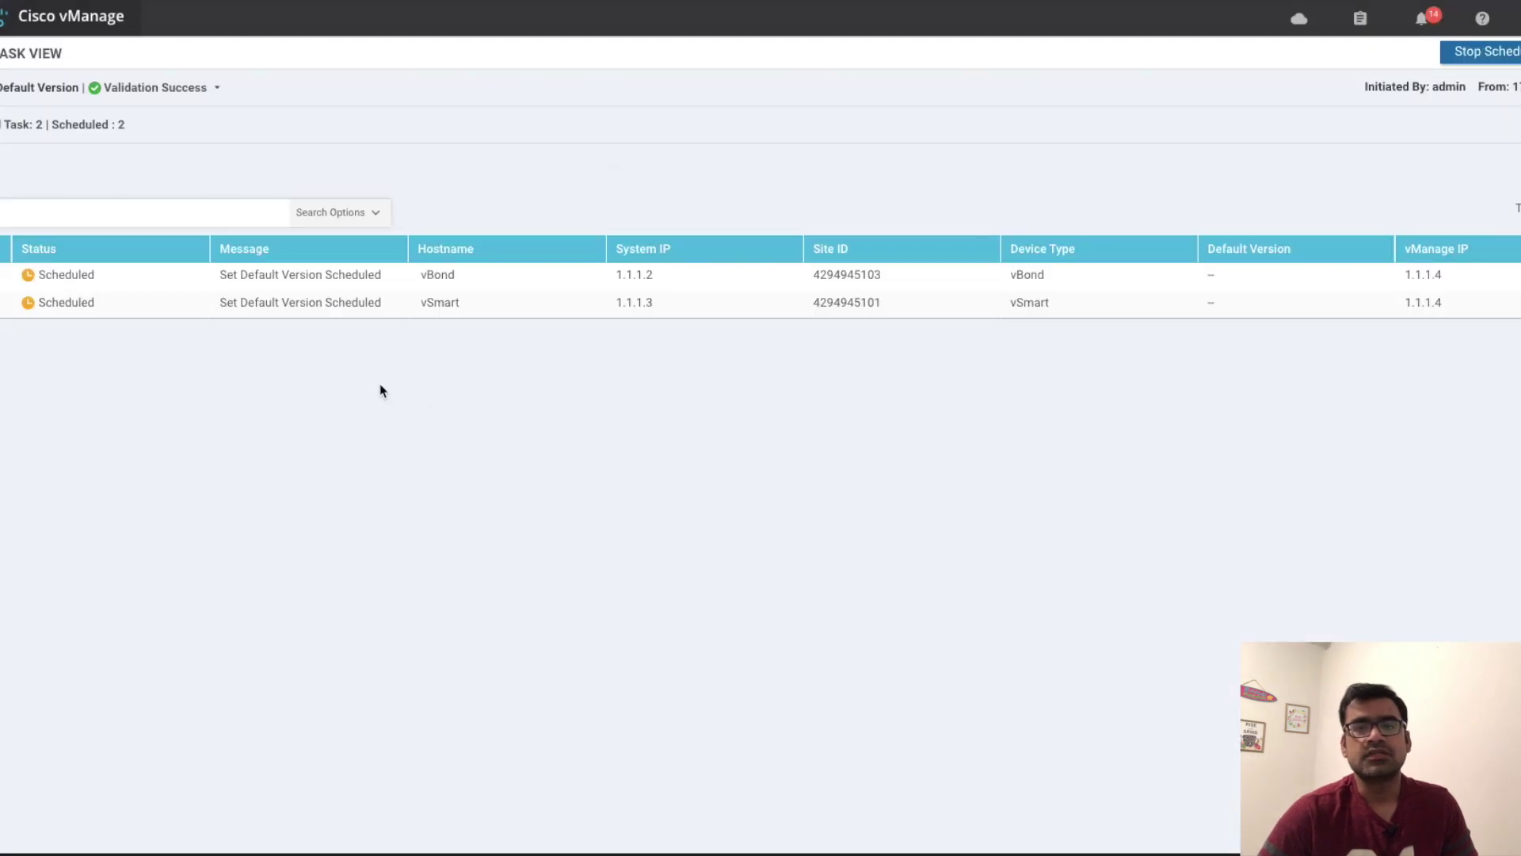
click(4, 275)
click(3, 443)
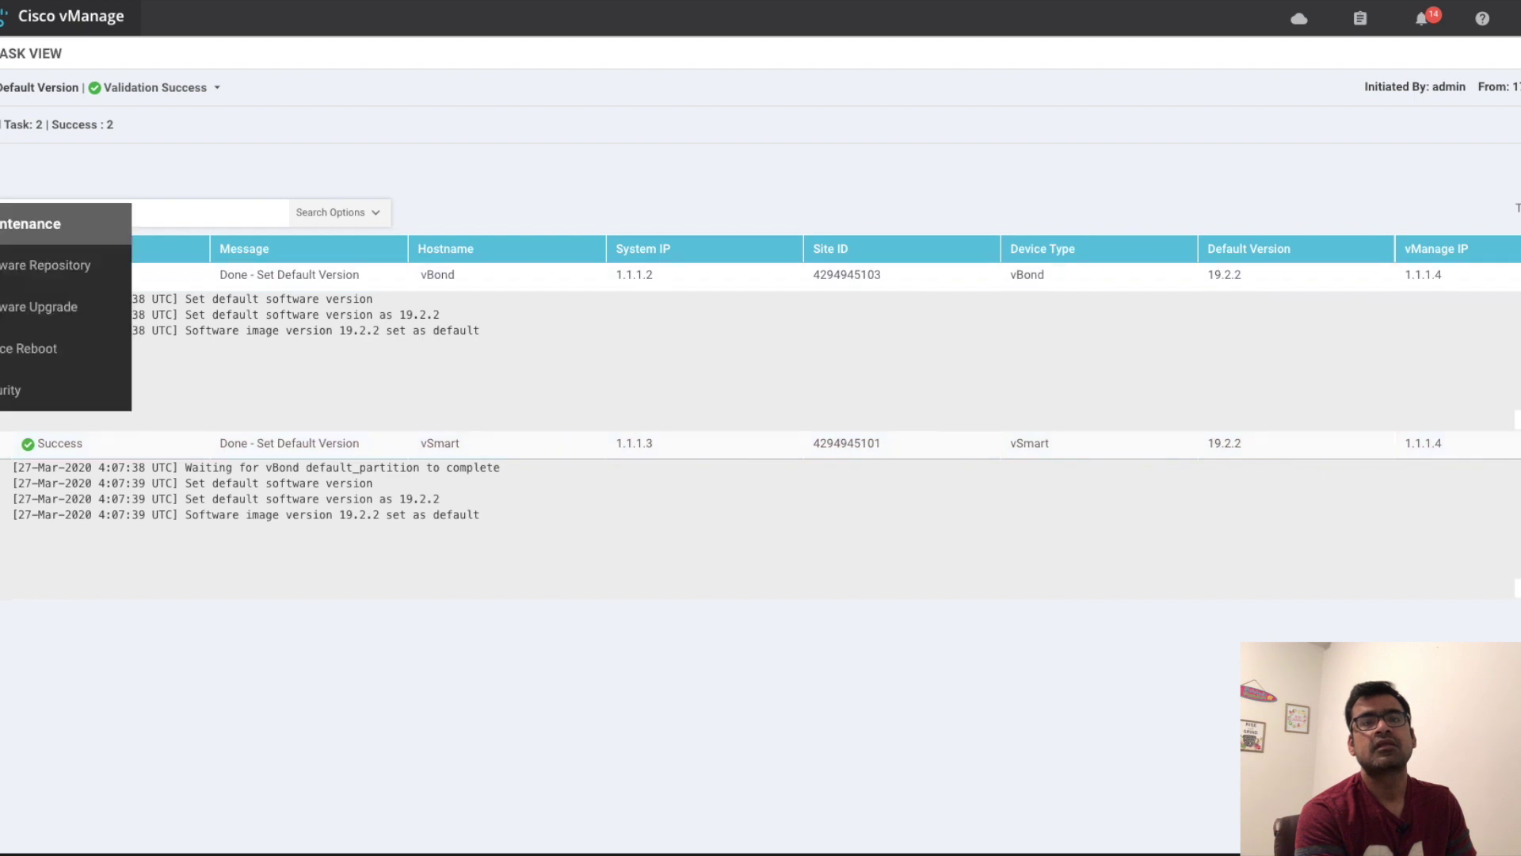
Open the Main Dashboard and check the platform version in the About information, closing it when finished.
mouse_move(4, 56)
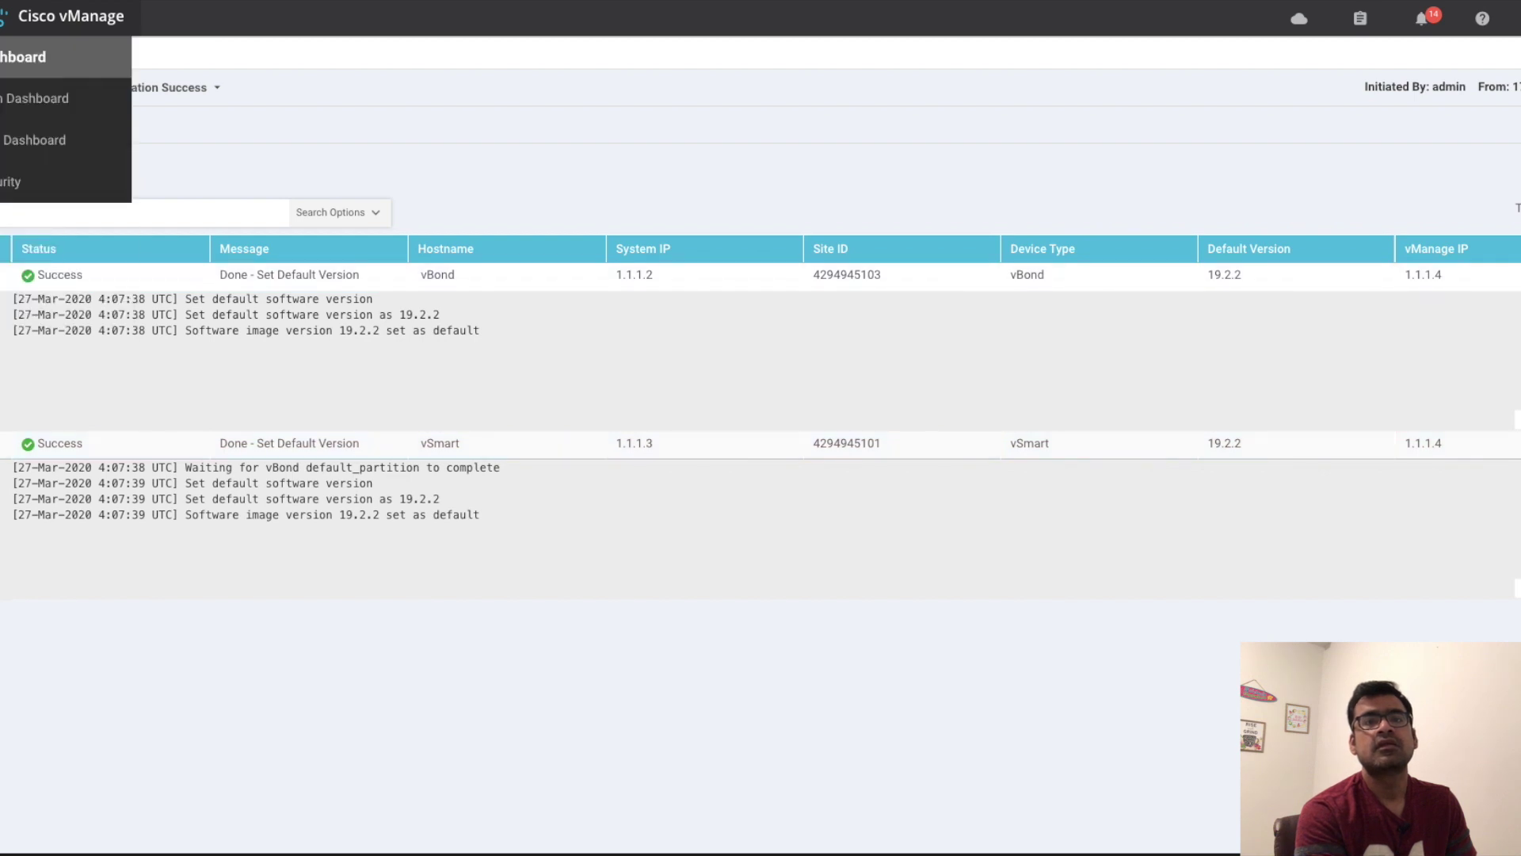
click(10, 106)
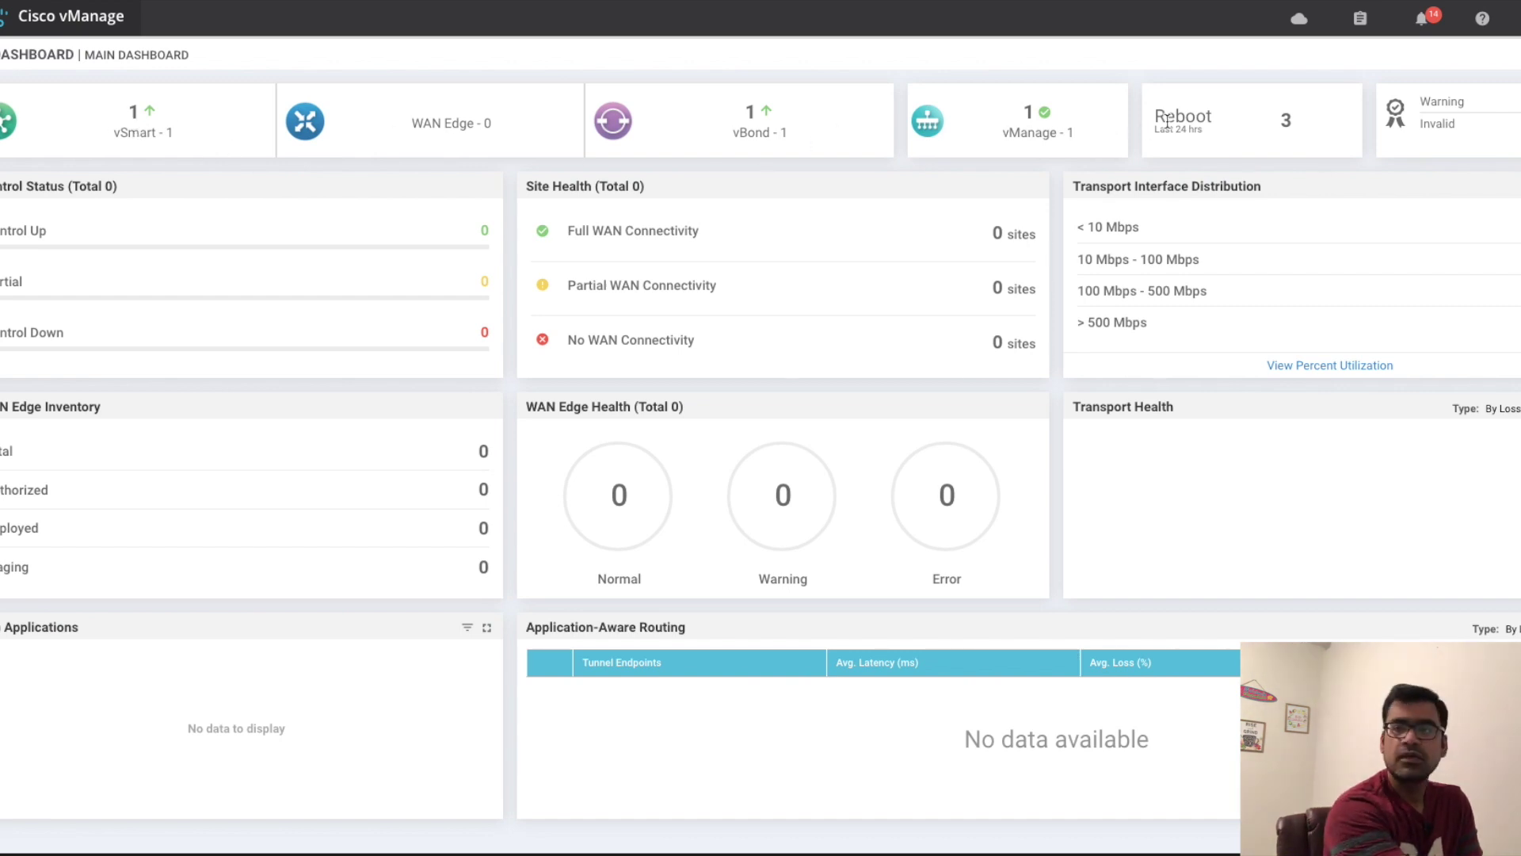
click(1482, 21)
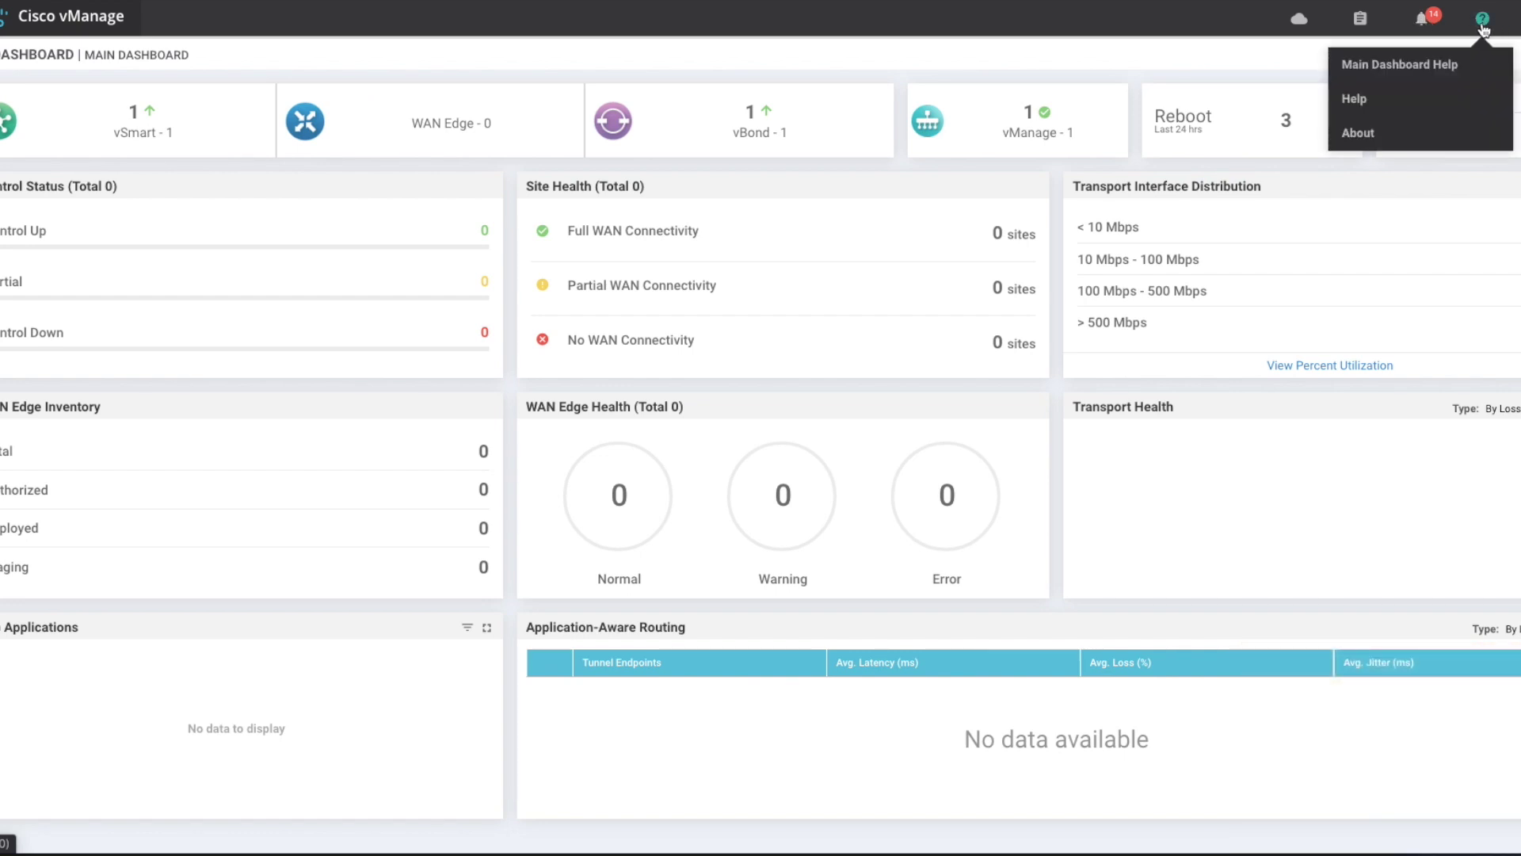
click(1393, 133)
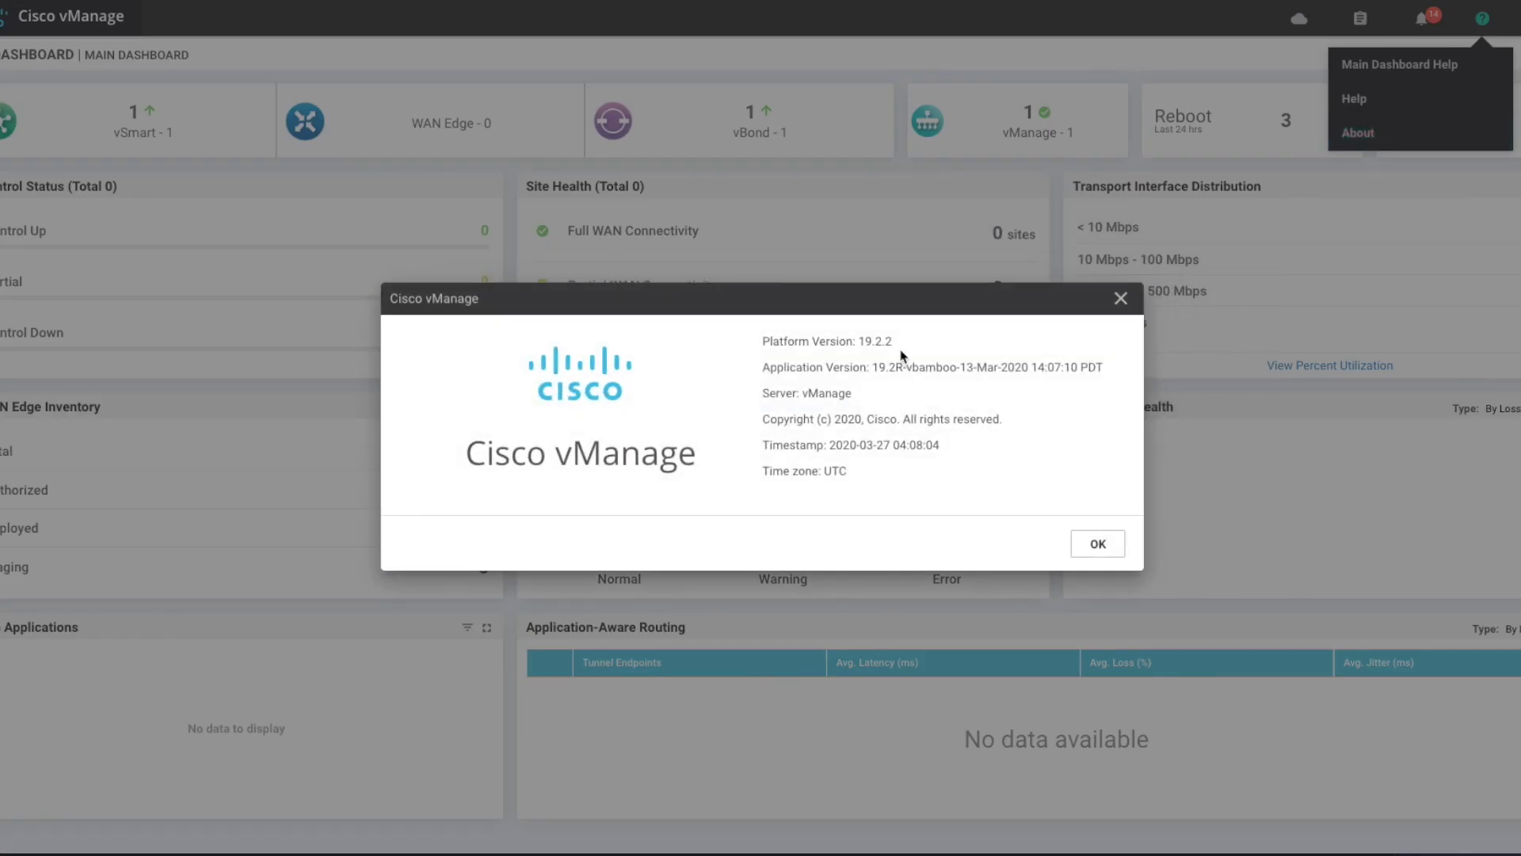
drag(894, 341, 828, 337)
click(1119, 297)
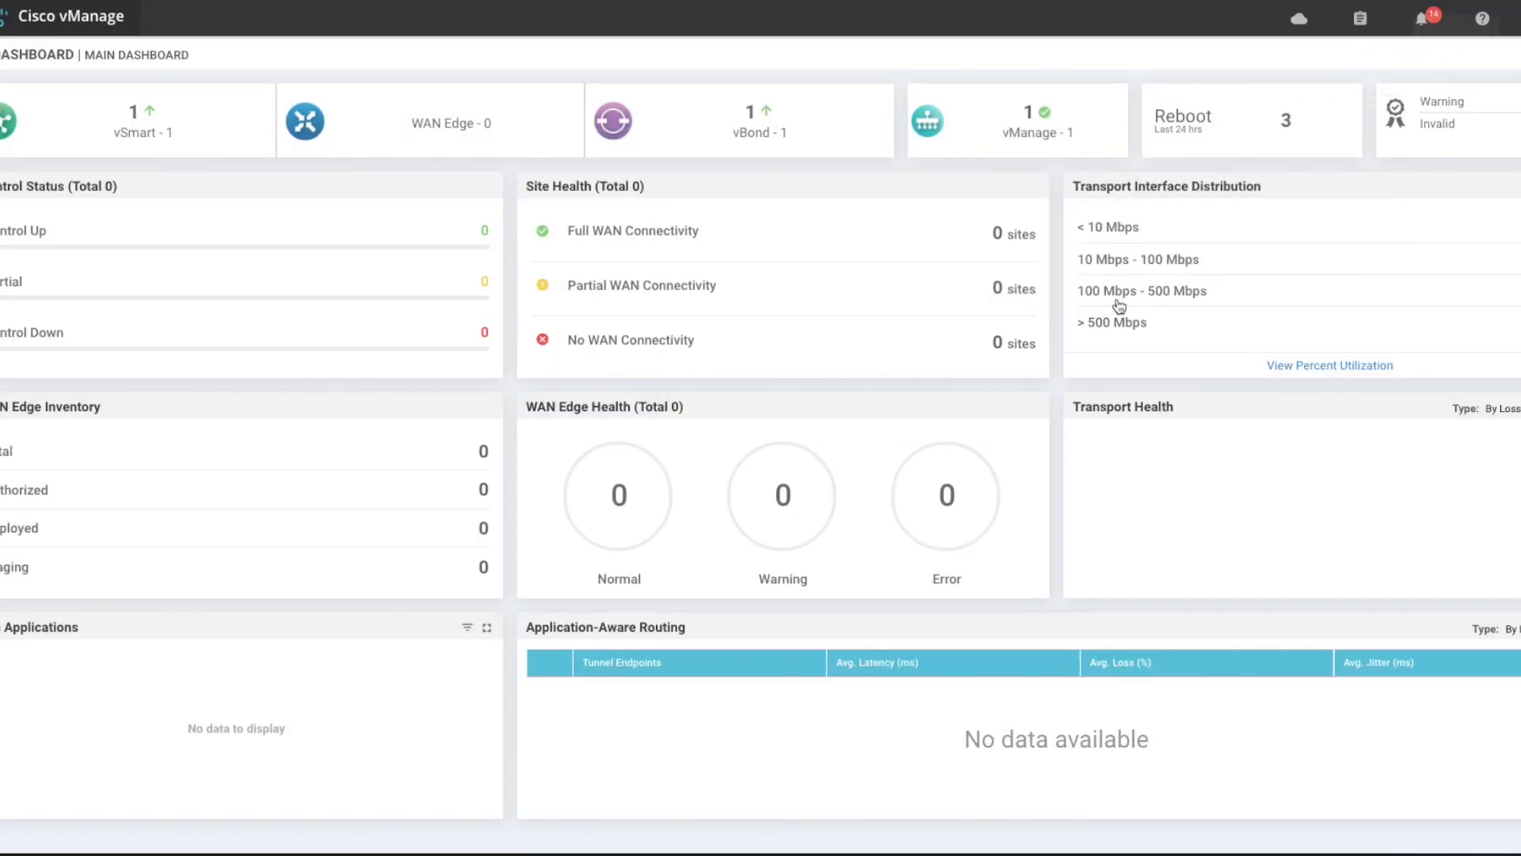